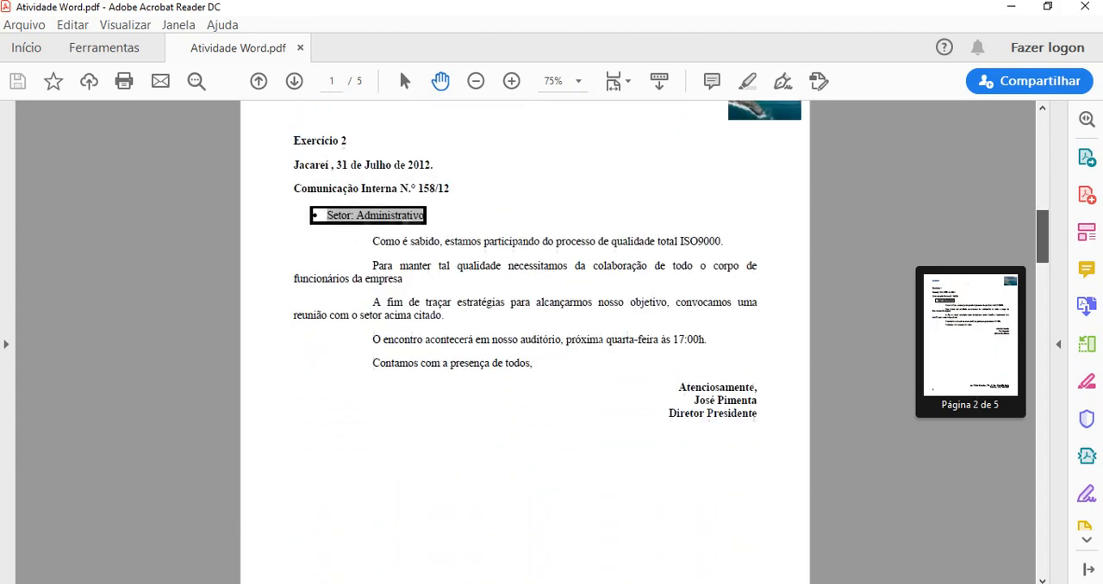
- Look through the exercises in the Atividade Word PDF, from Exercício 2 to Exercício 5
scroll(526, 345, "down", 15)
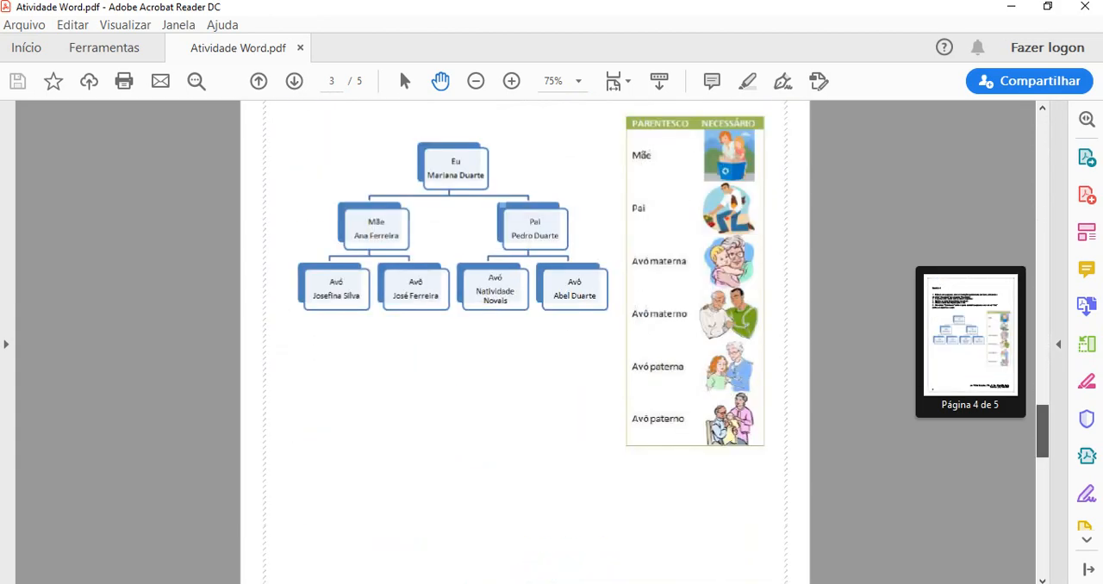
scroll(526, 345, "up", 8)
scroll(525, 344, "down", 3)
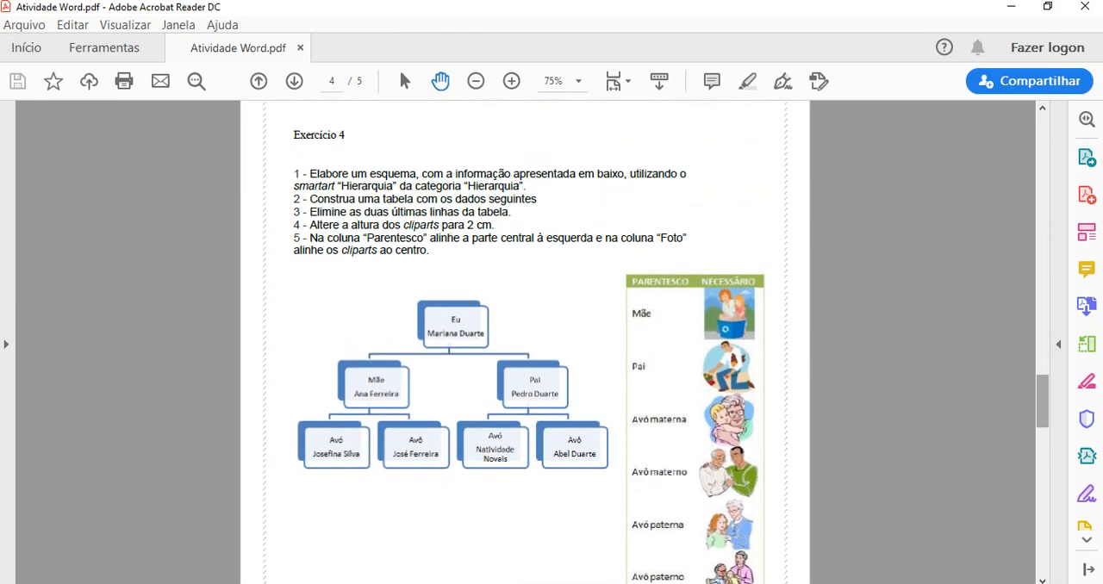
scroll(526, 345, "down", 12)
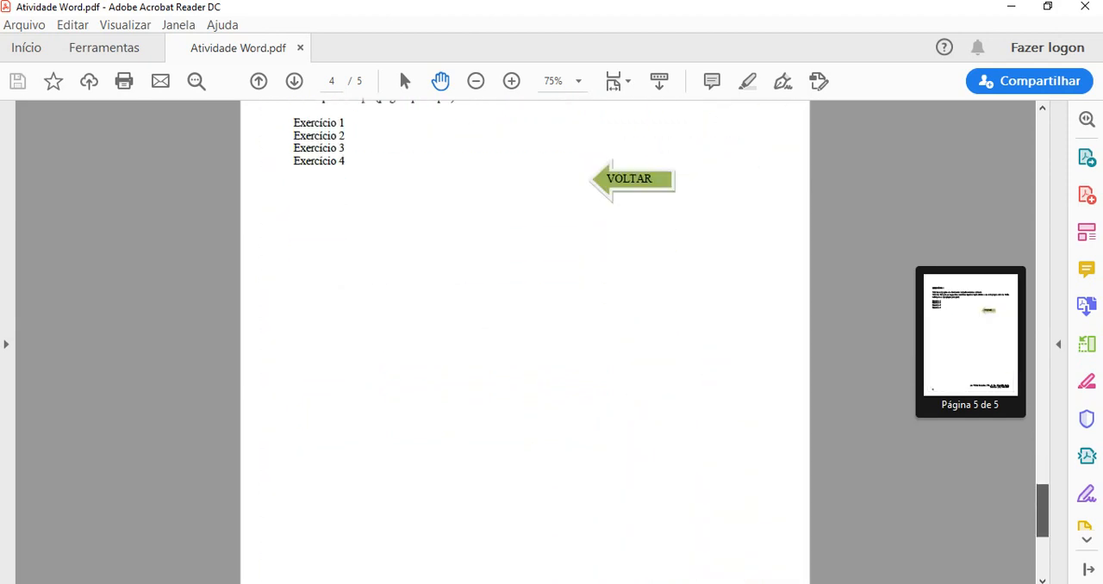
scroll(525, 345, "up", 3)
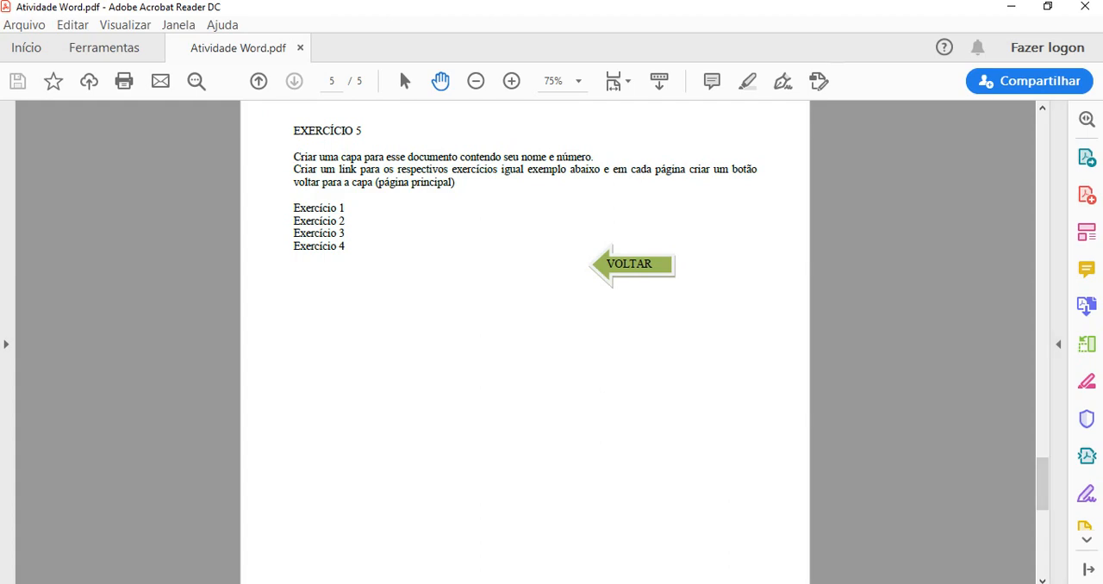
- Switch to Documento1 in Word and arrange it side by side with the Atividade Word PDF, showing page 1 of the PDF
mouse_move(773, 583)
left_click(773, 536)
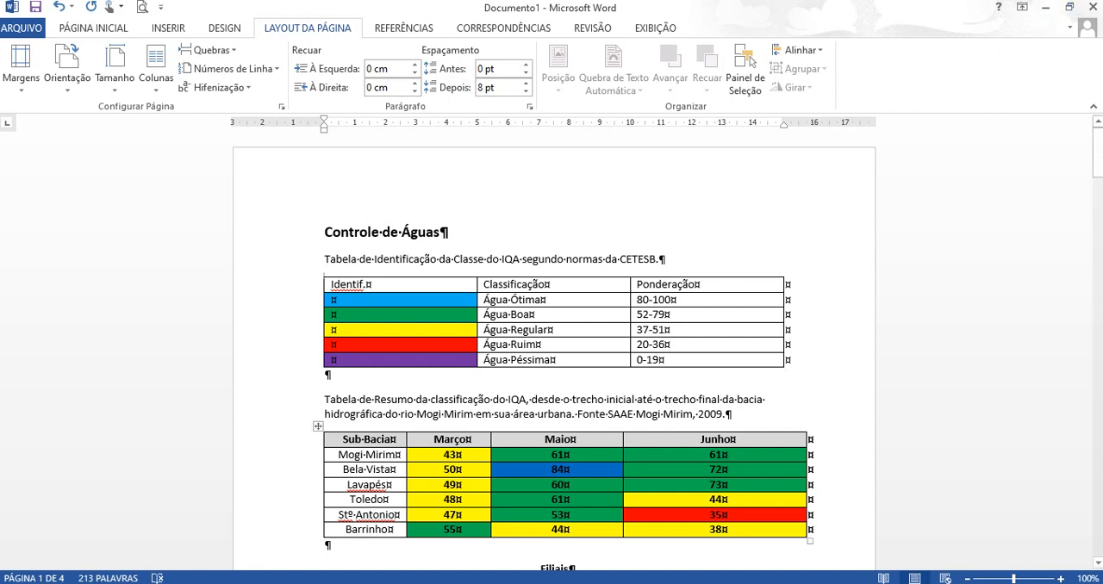
left_click(1069, 6)
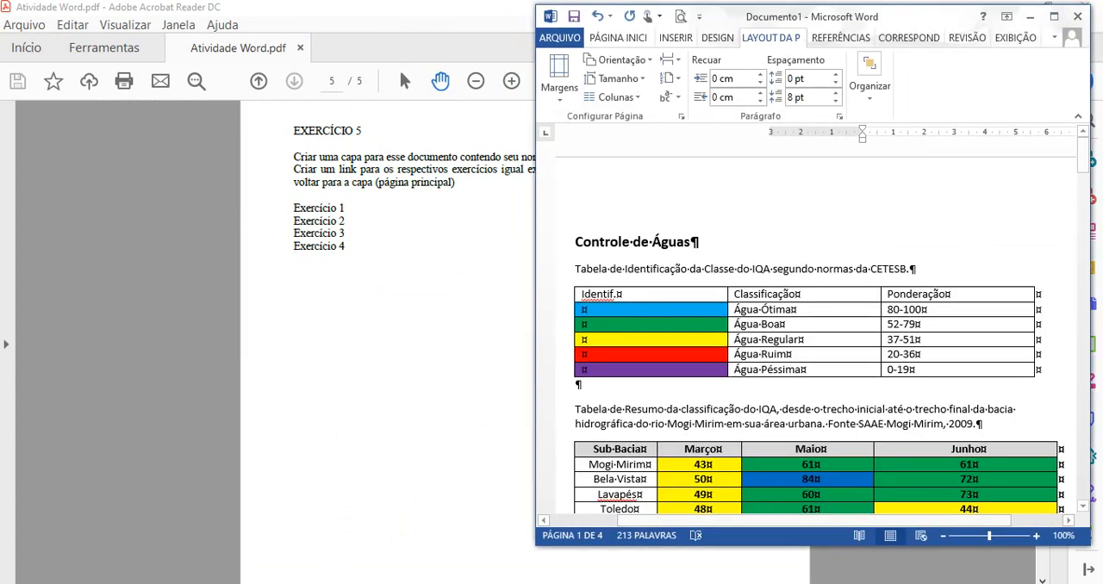
left_click(1030, 16)
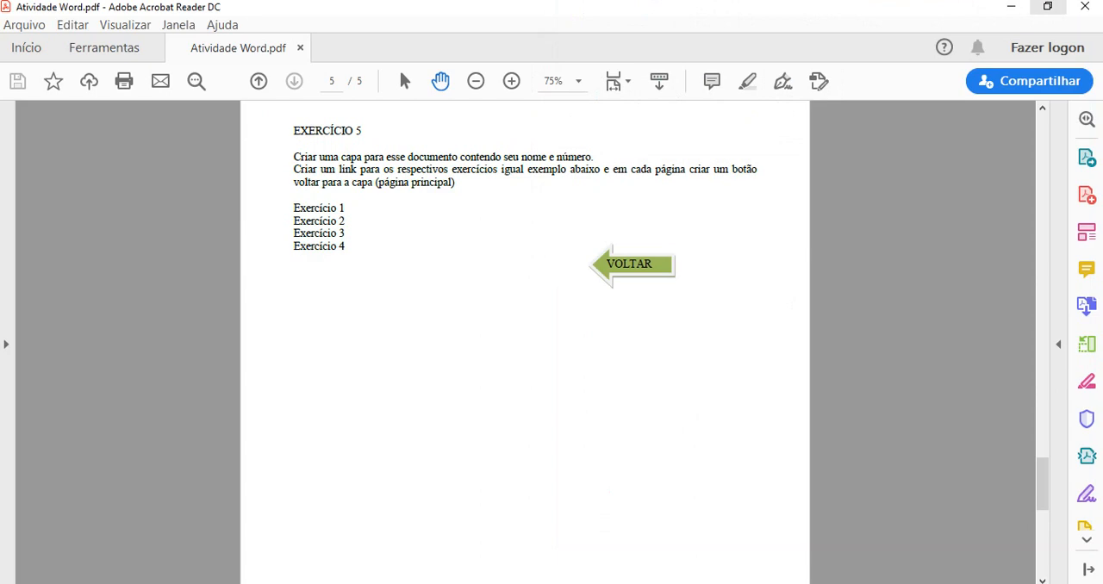
left_click(1048, 7)
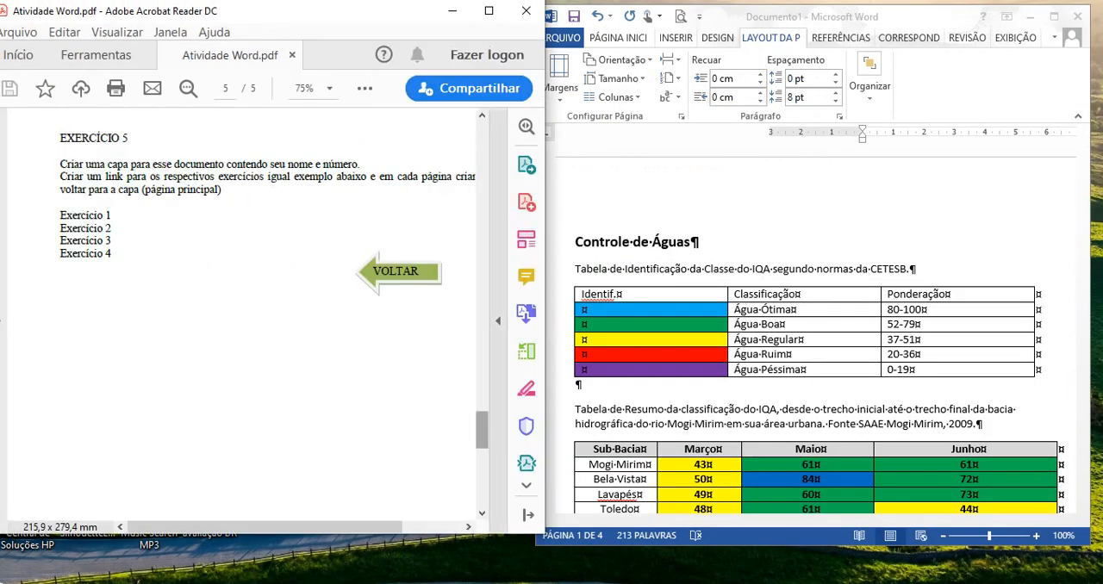
left_click_drag(482, 429, 481, 140)
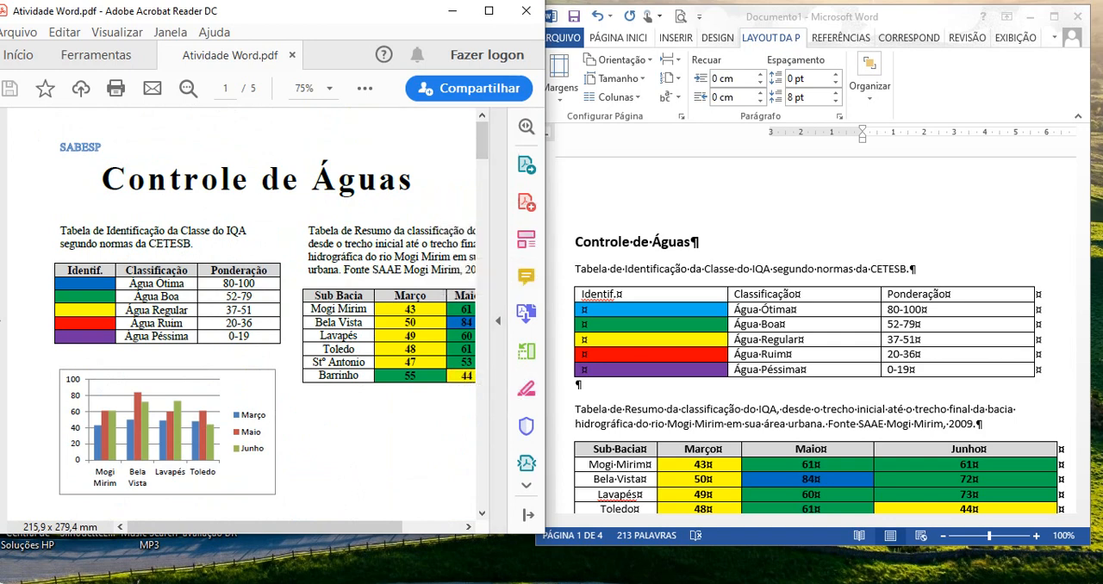
left_click_drag(545, 276, 666, 276)
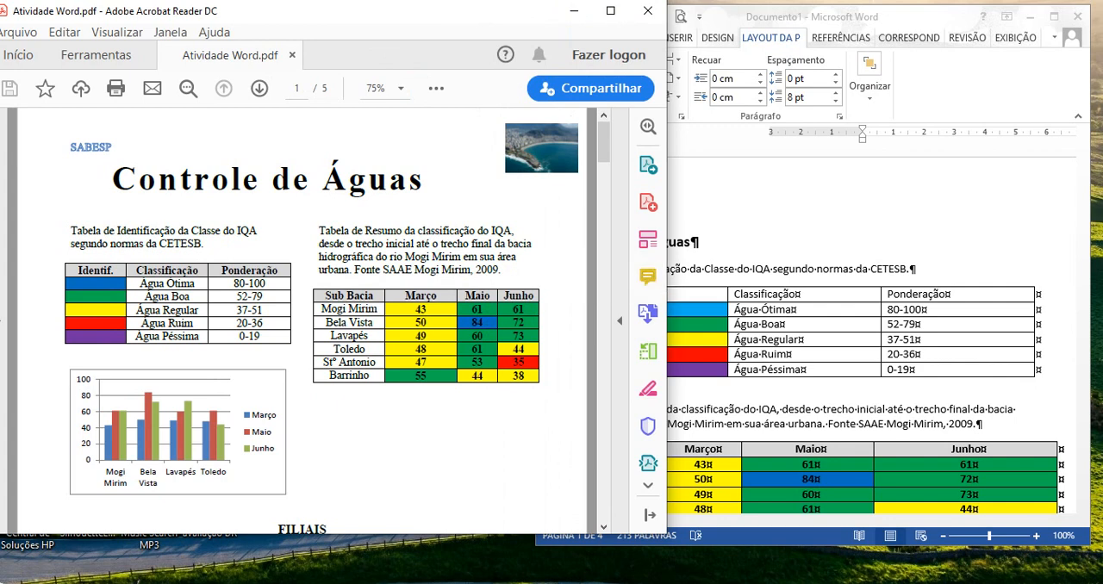
left_click_drag(667, 276, 536, 276)
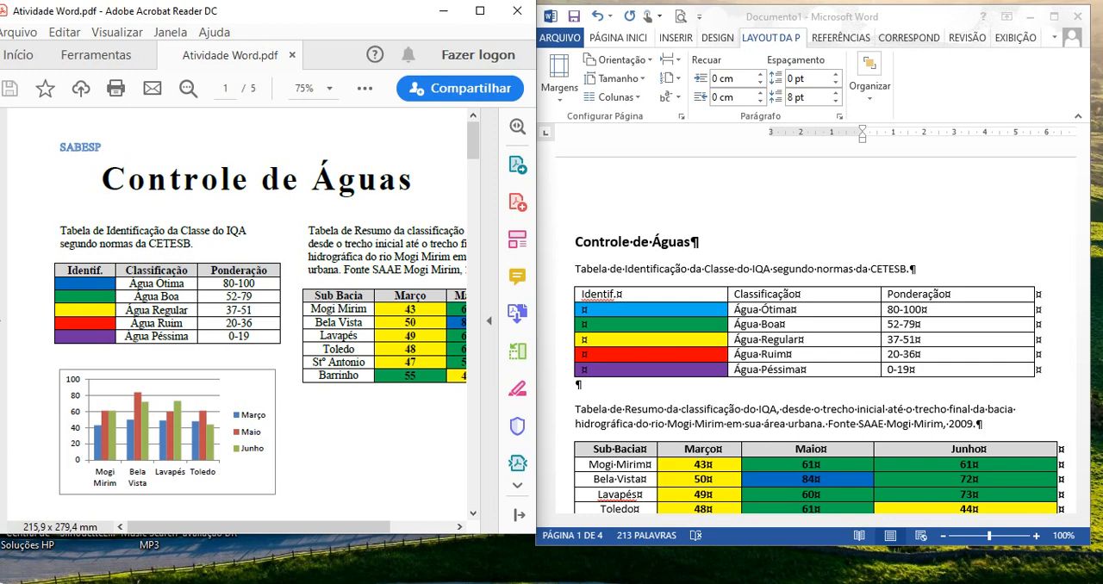
- Center the title "Controle de Águas" in the Word document
left_click(695, 248)
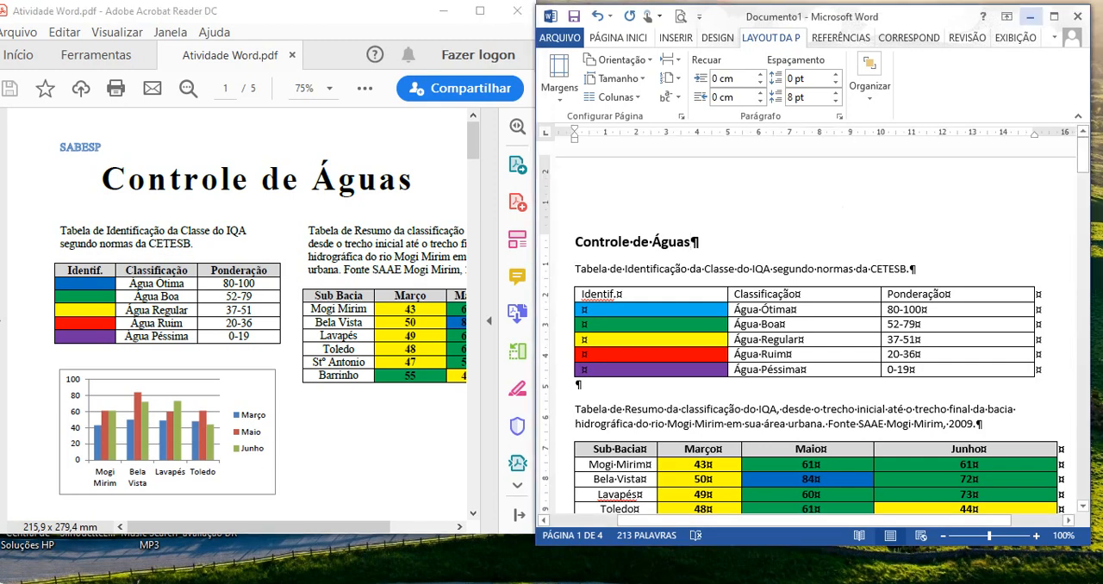
left_click_drag(695, 246, 576, 244)
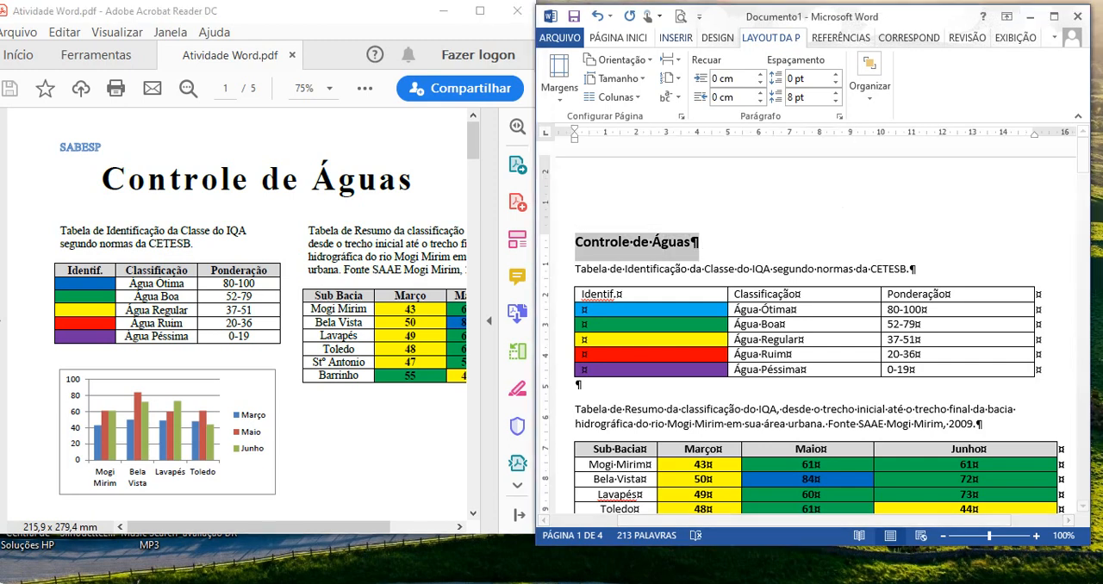
left_click(618, 37)
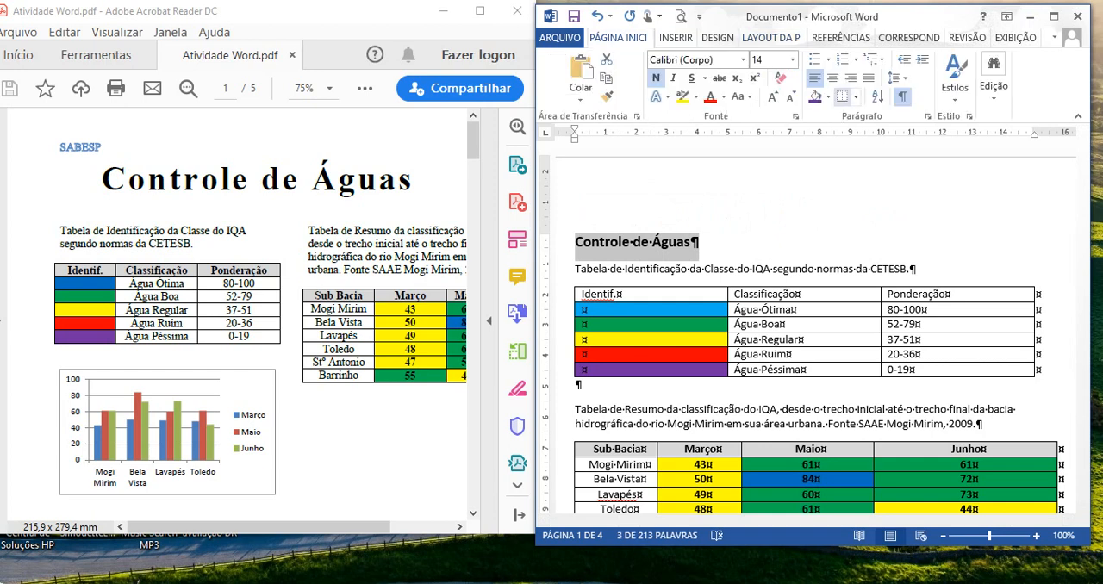
left_click(833, 77)
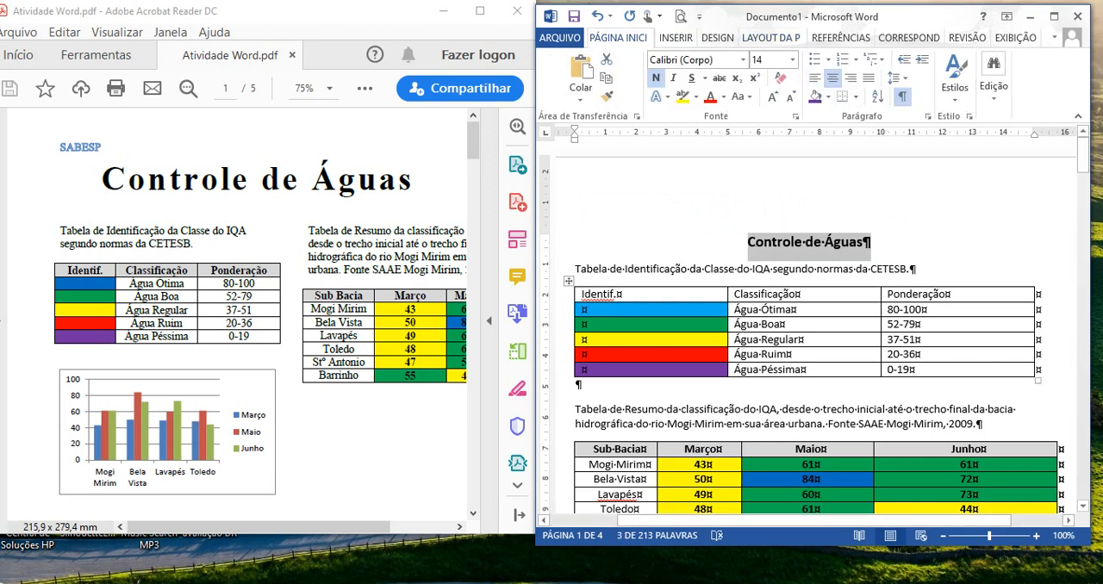
- Clear the shading of the cell beside "Água Ótima" in the first table and fill it with the standard blue
left_click(583, 295)
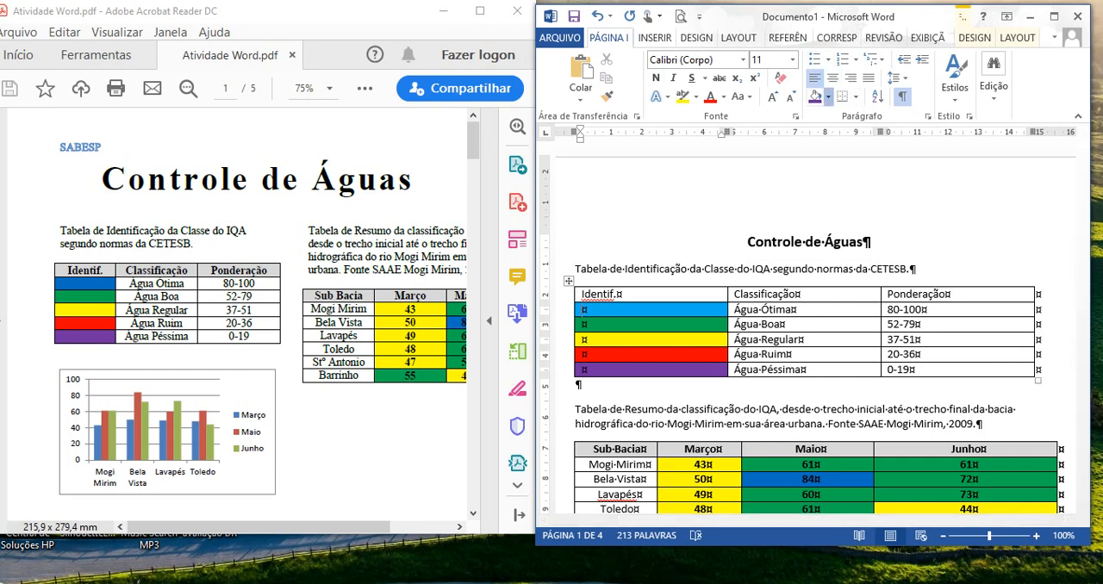
left_click(828, 97)
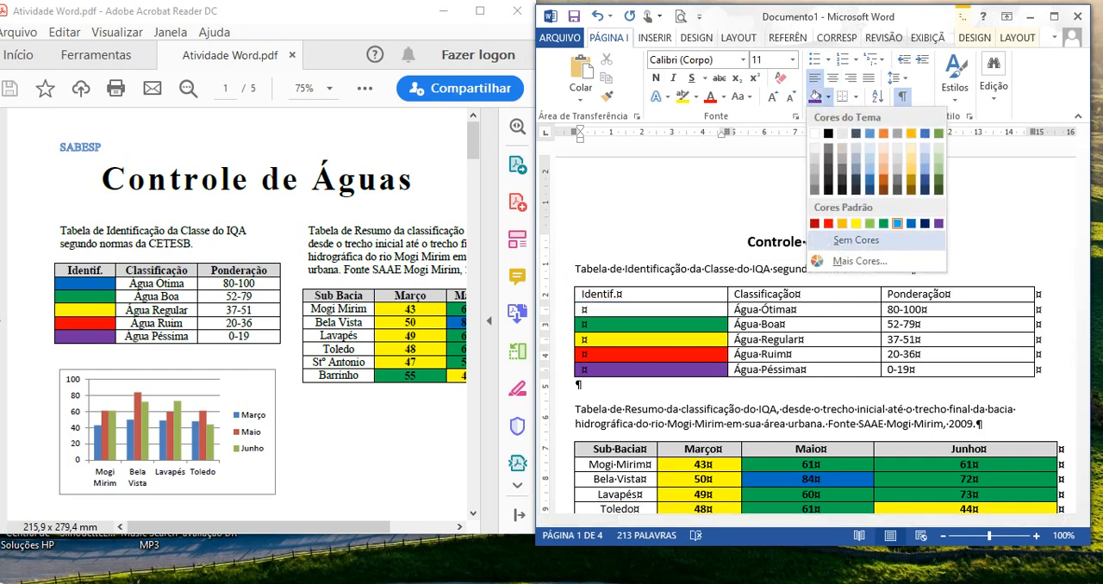
left_click(849, 240)
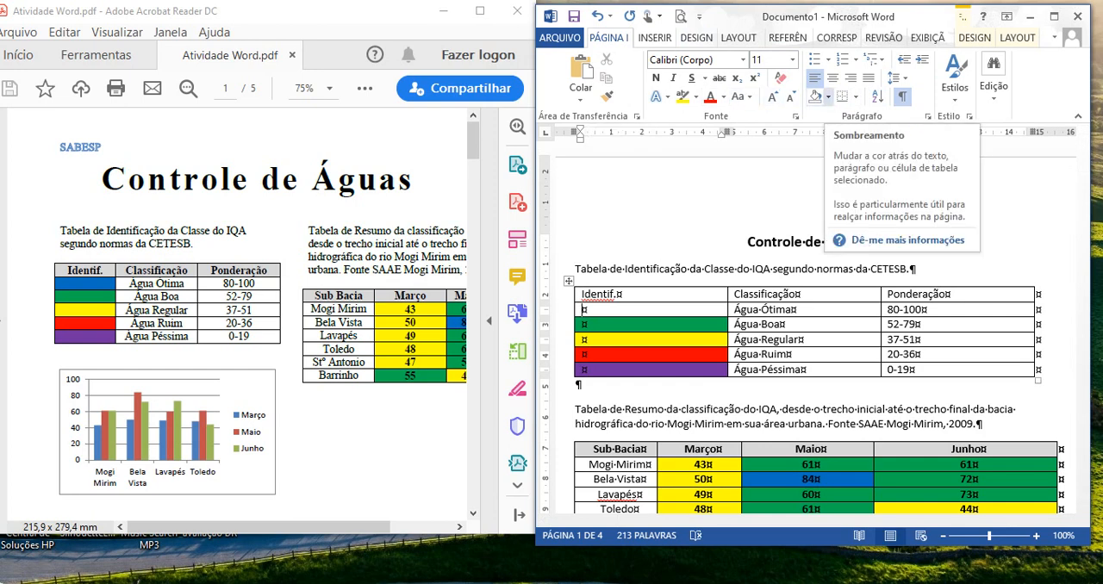
left_click(829, 96)
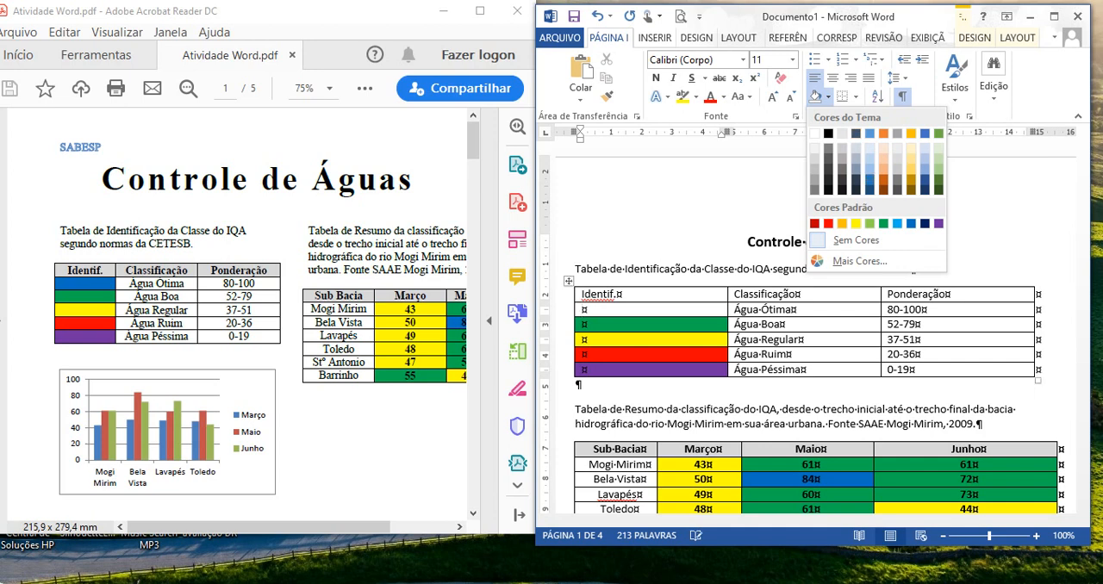
left_click(911, 223)
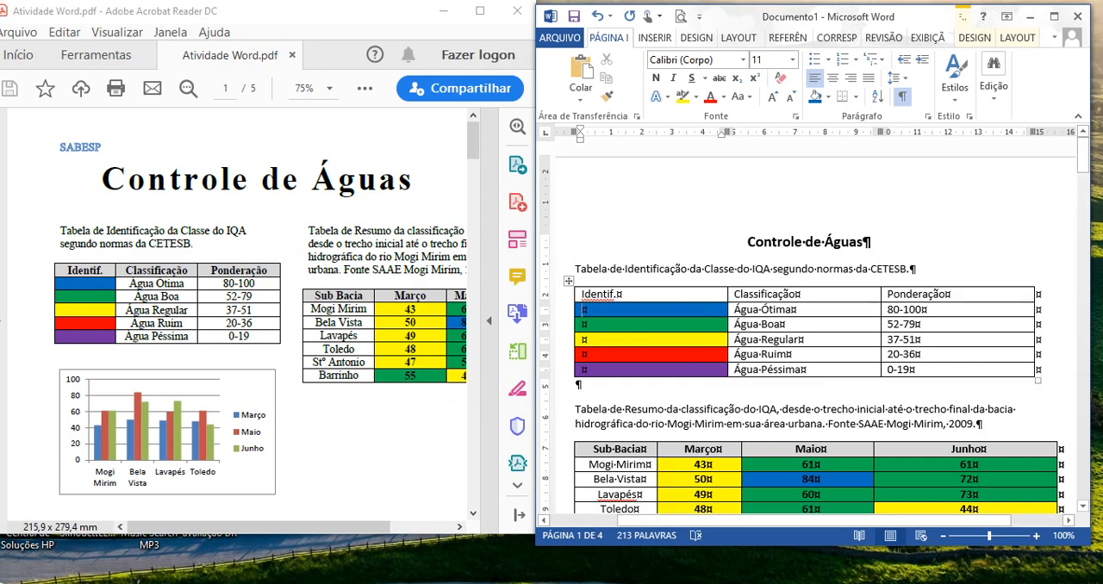
- Insert a table with 3 columns and 6 rows on a new line below the CETESB caption
left_click(911, 268)
key("Return")
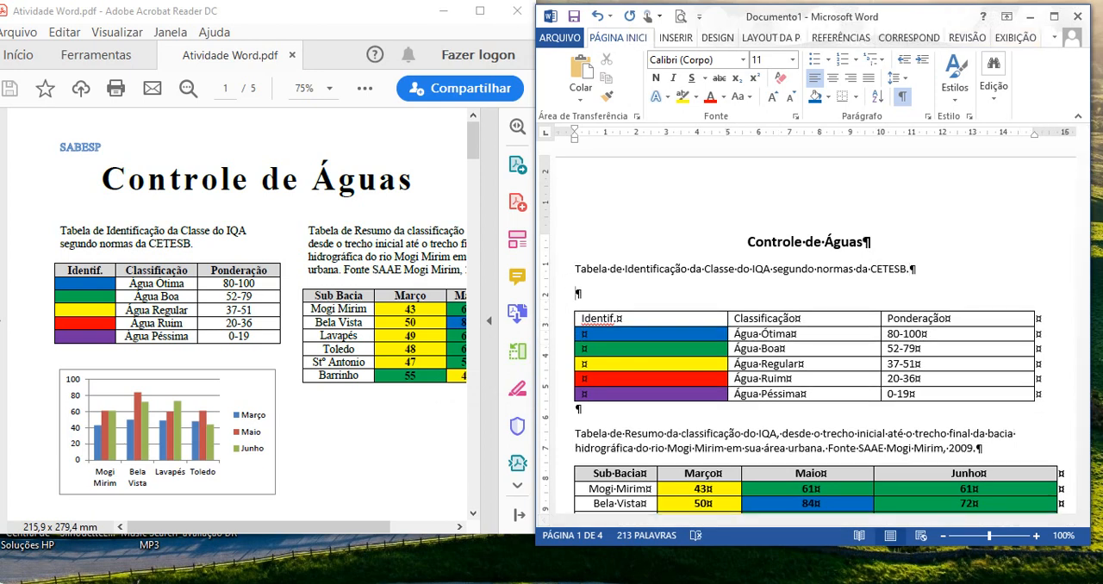
left_click(676, 38)
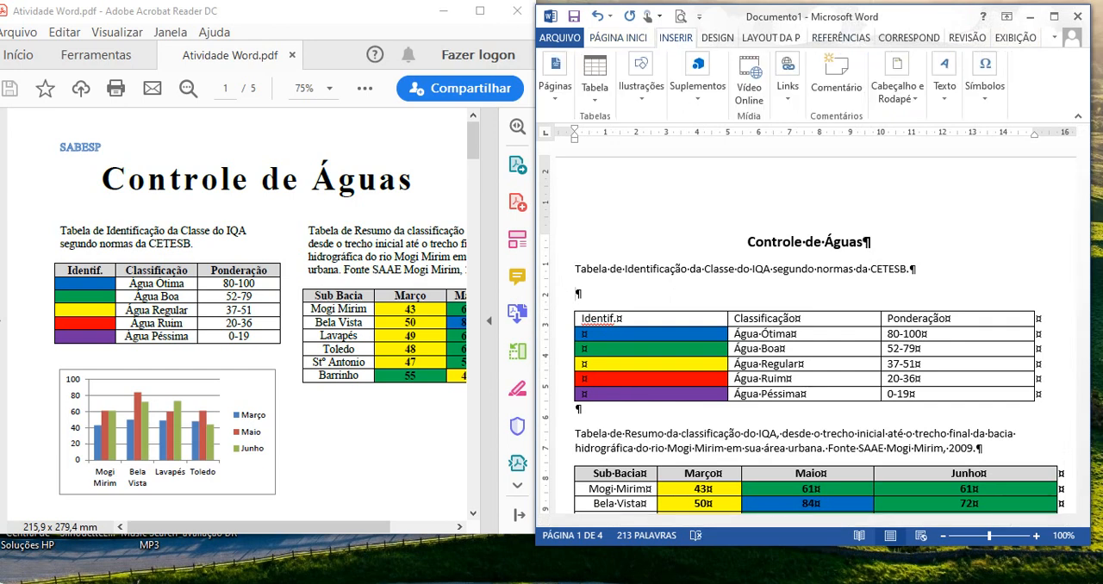
left_click(594, 79)
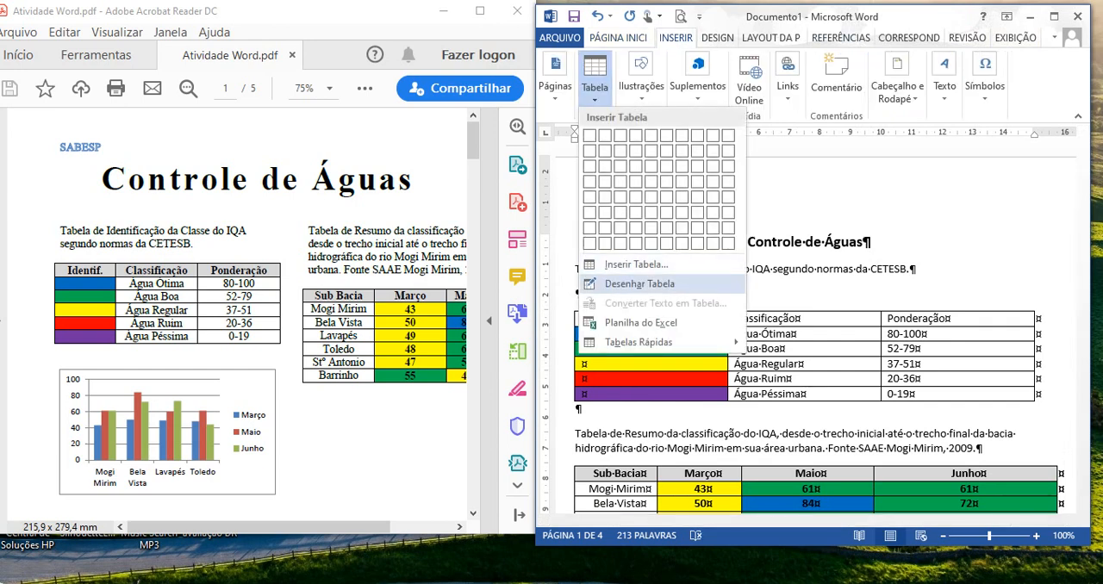
left_click(636, 264)
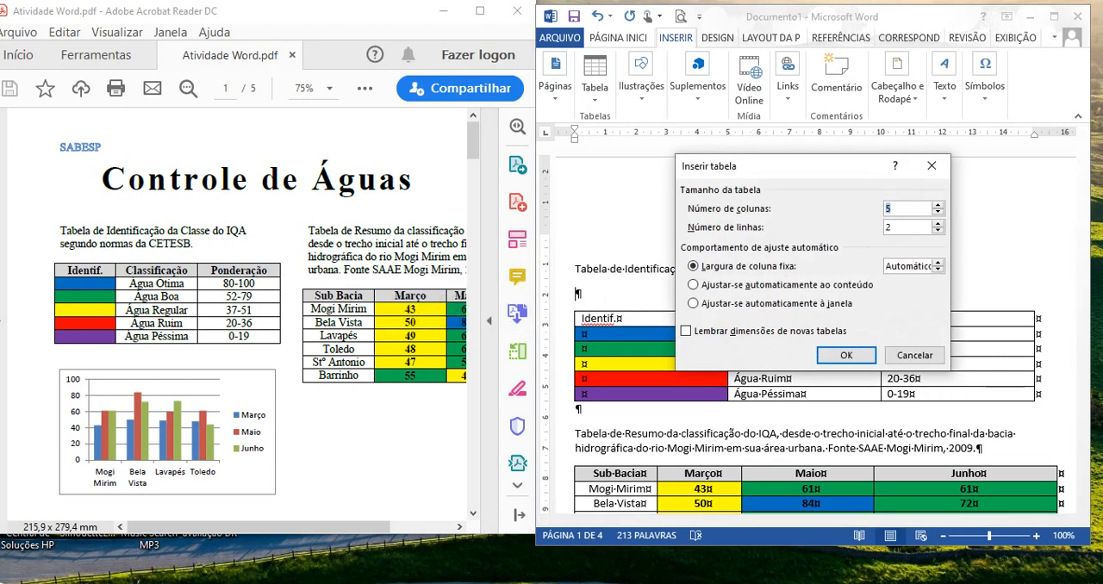
type("3")
key("Tab")
type("6")
key("Return")
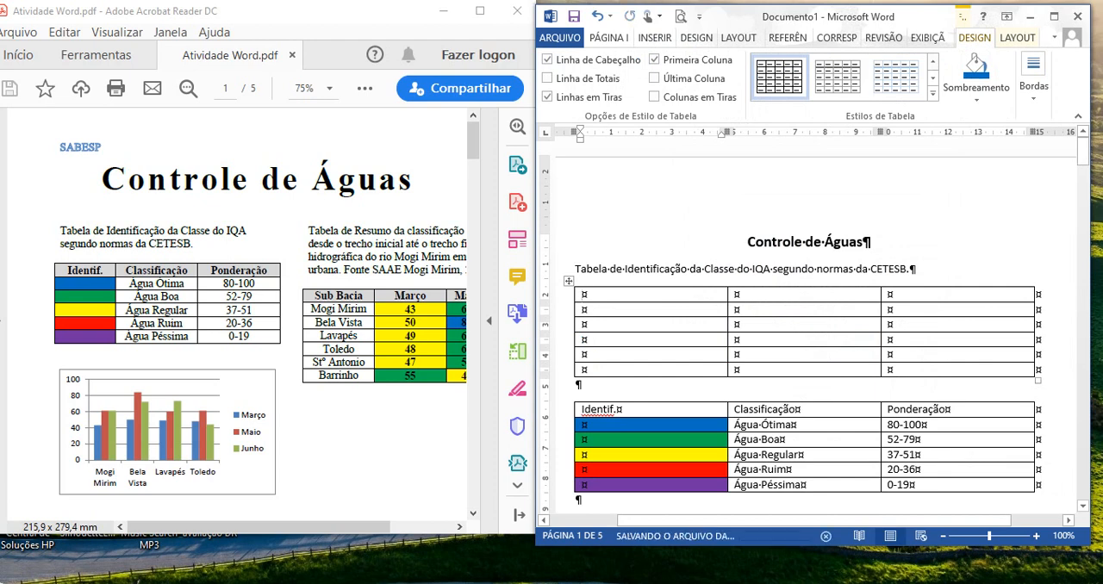
- Undo the table insertion and delete the empty line below the CETESB caption
key("ctrl+z")
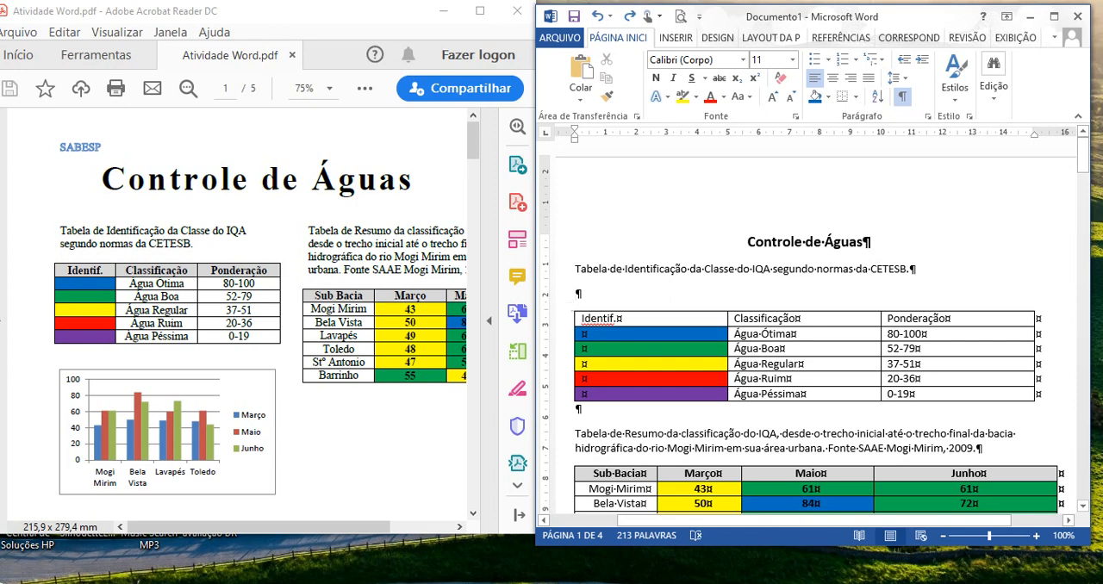
key("Delete")
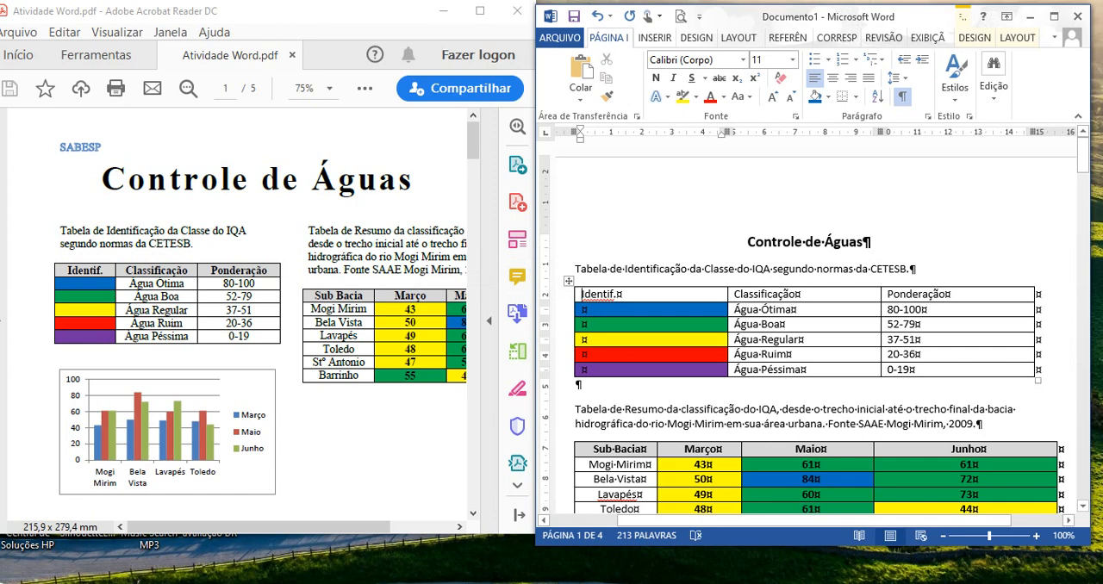
- Center the text in all cells of the water classification table
mouse_move(594, 295)
left_mouse_down()
mouse_move(636, 297)
mouse_move(681, 369)
mouse_move(939, 370)
left_mouse_up()
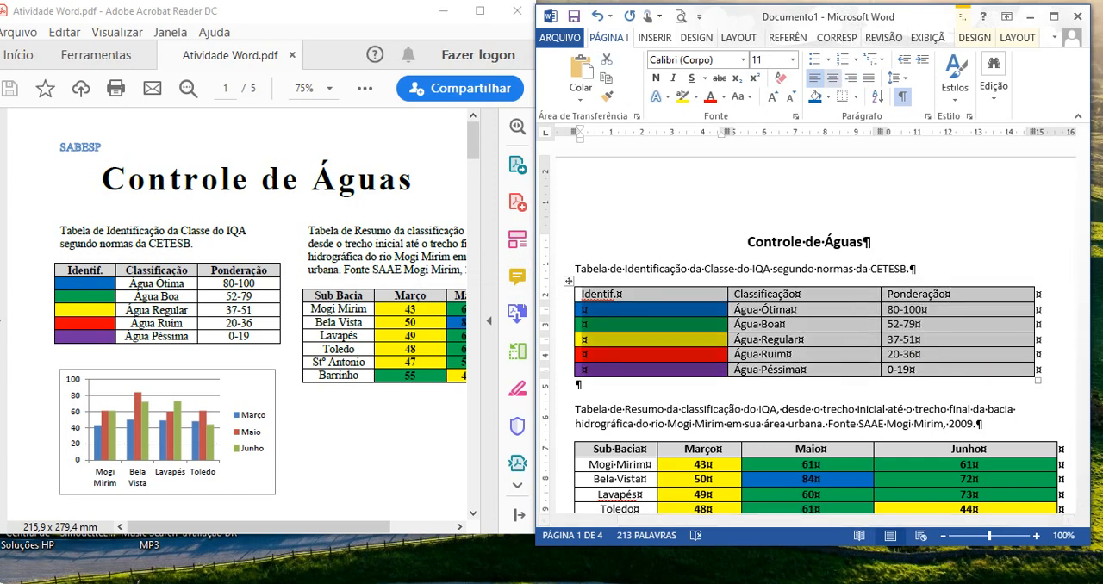
left_click(833, 77)
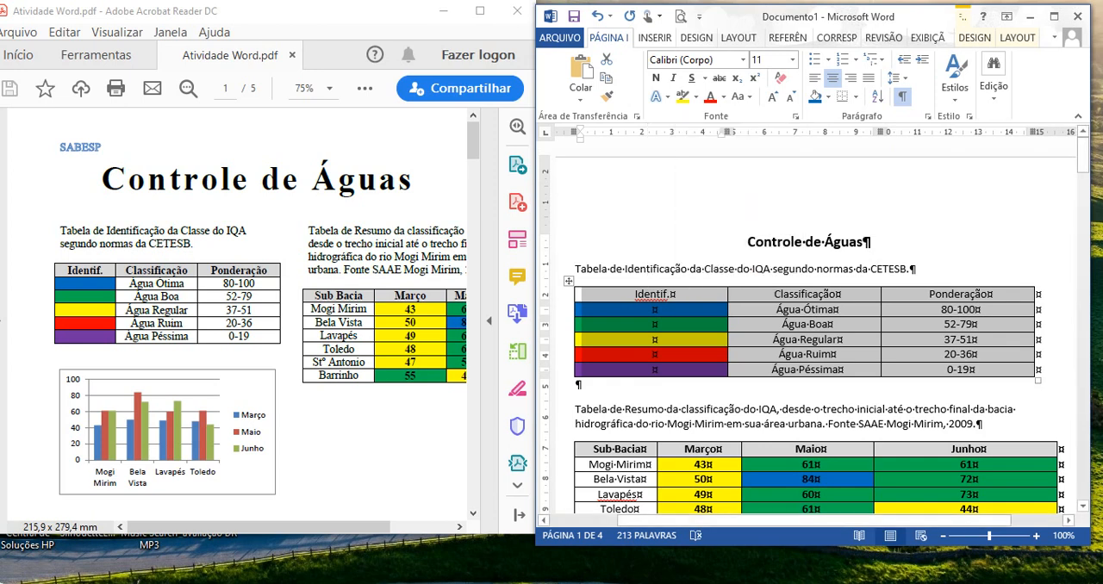
- Insert a clustered column chart on a new line below the Sub Bacia table and move its data sheet clear of the table
left_click_drag(1083, 155, 1083, 186)
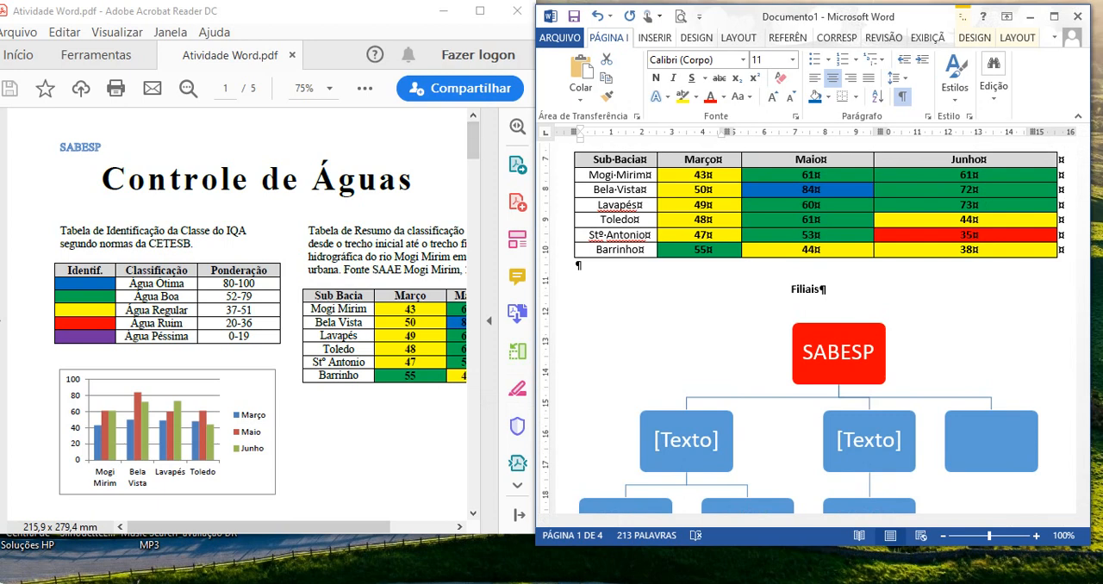
left_click(578, 265)
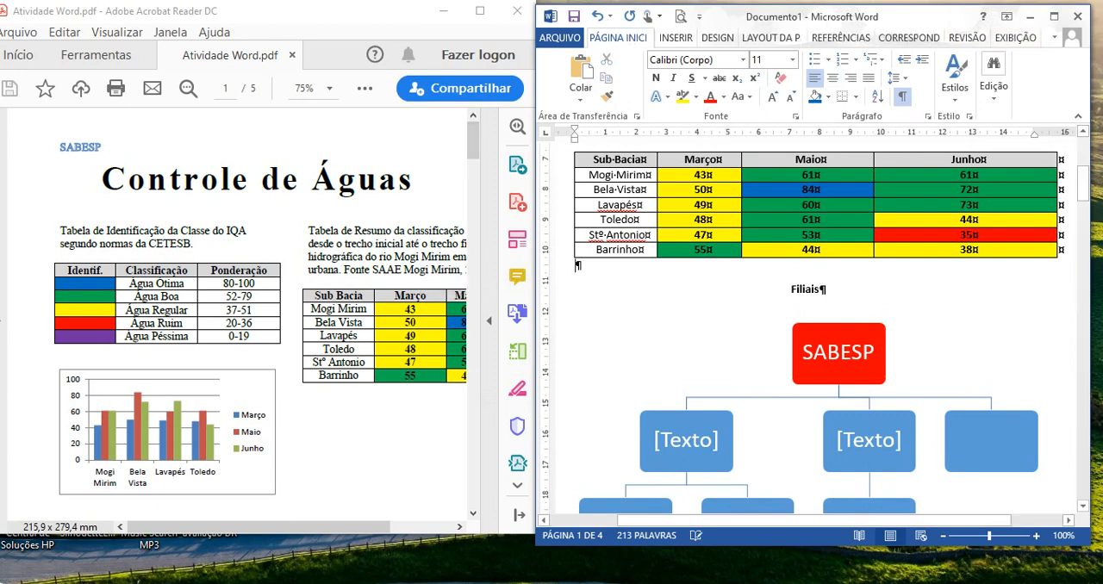
key("Return")
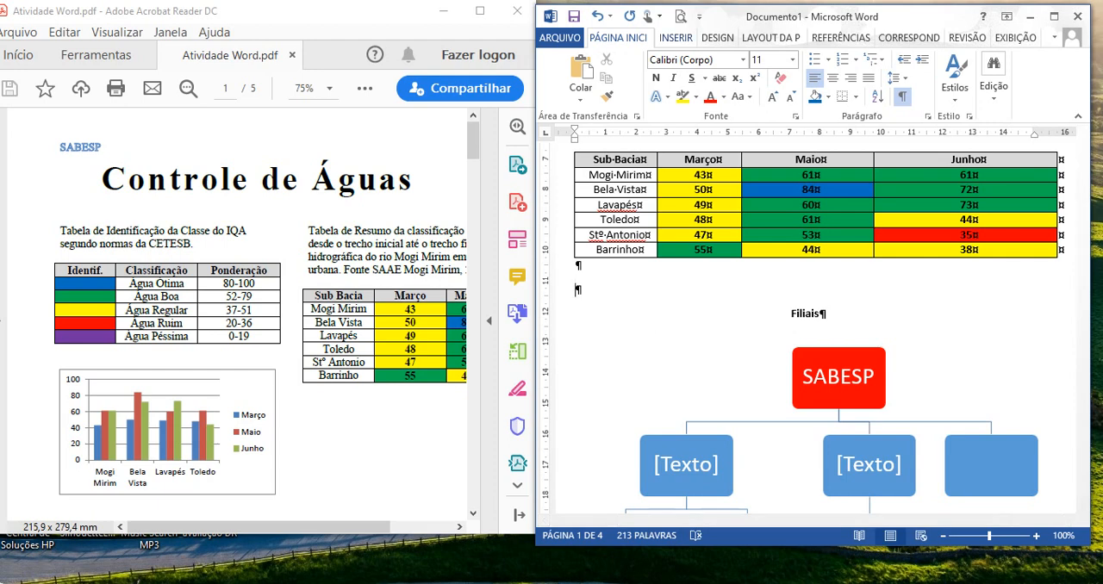
left_click(676, 38)
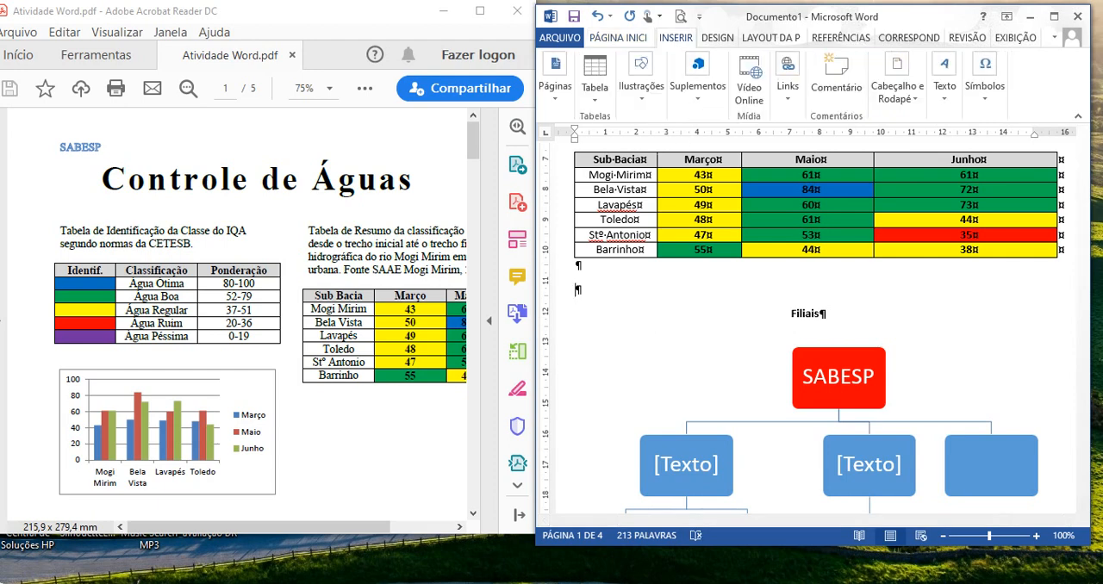
left_click(641, 89)
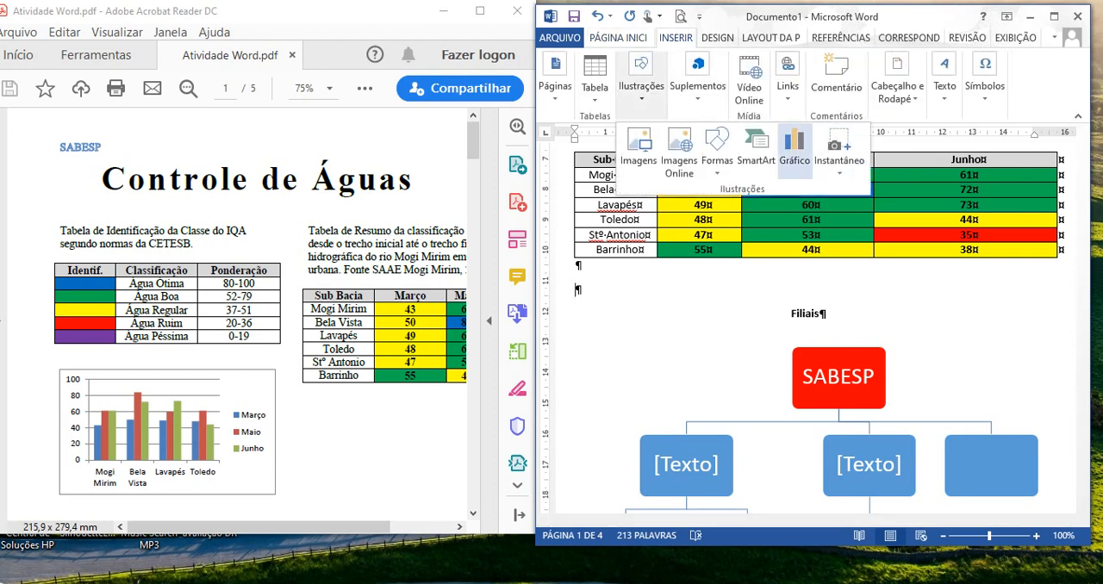
left_click(794, 150)
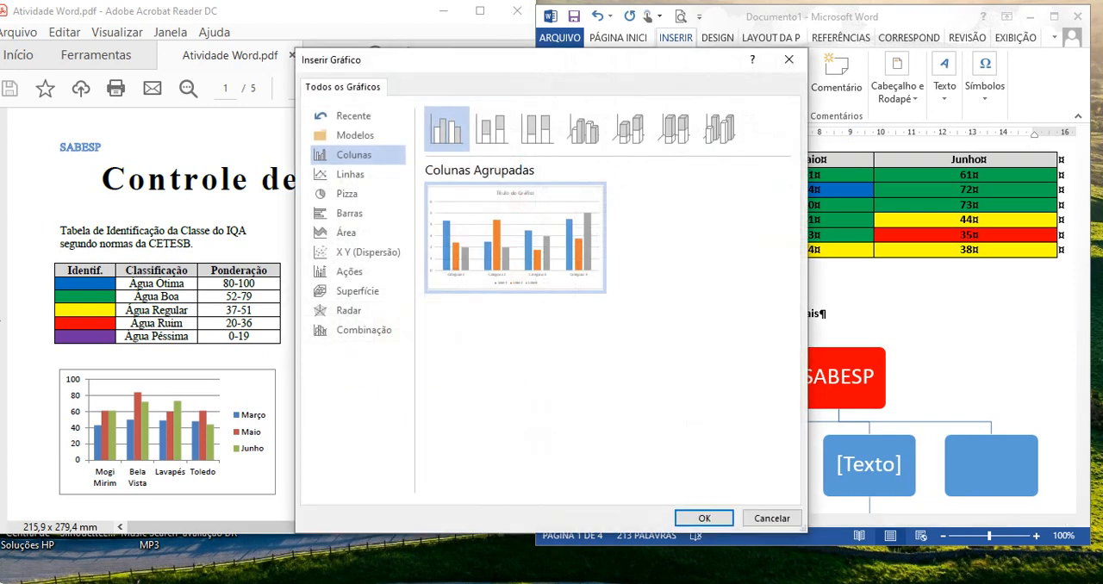
left_click(704, 517)
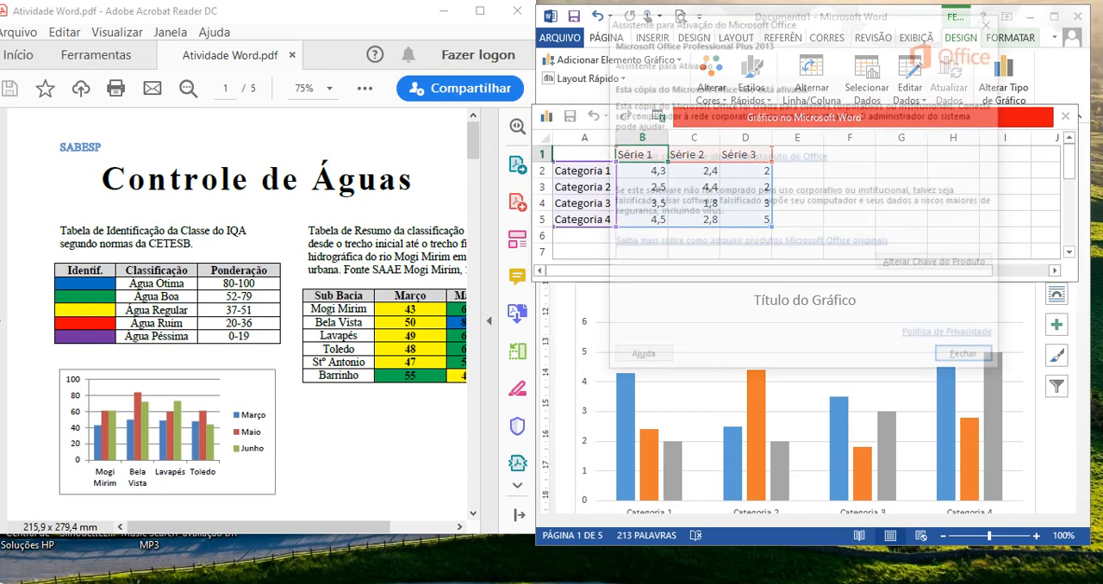
key("Return")
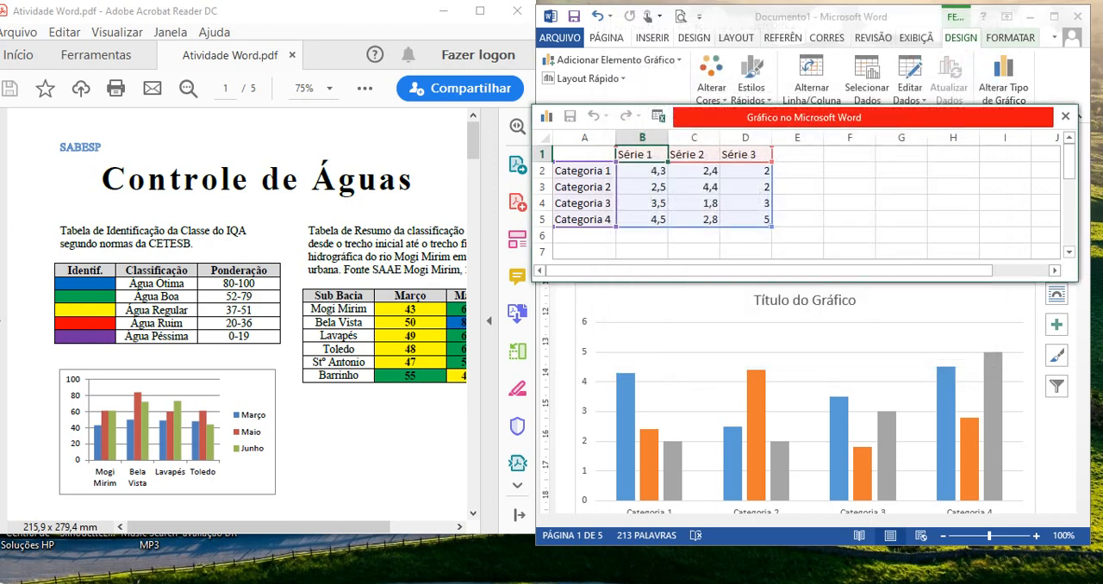
left_click_drag(849, 118, 850, 327)
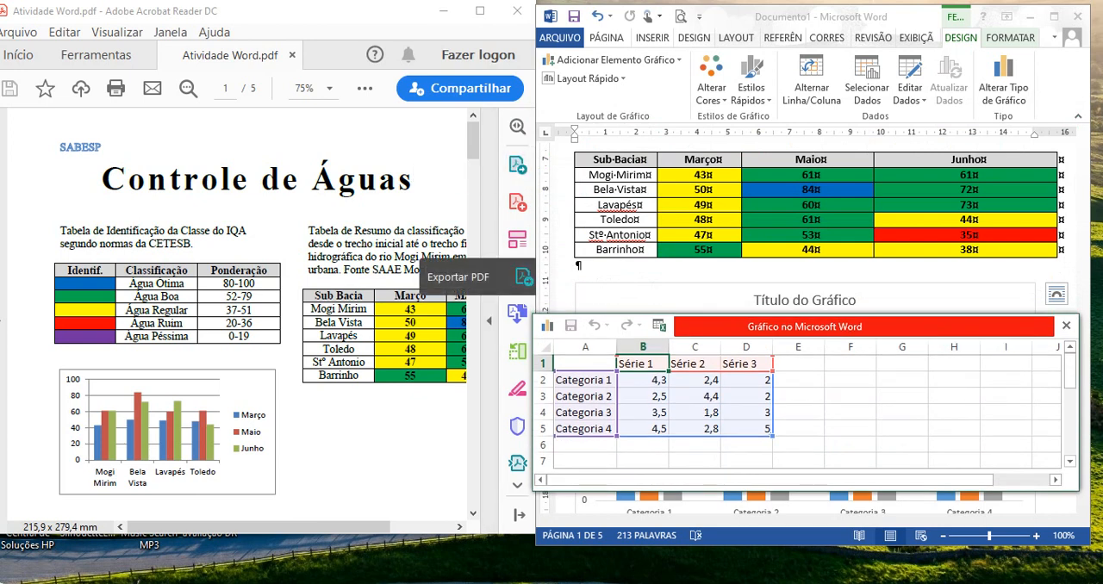
double_click(584, 160)
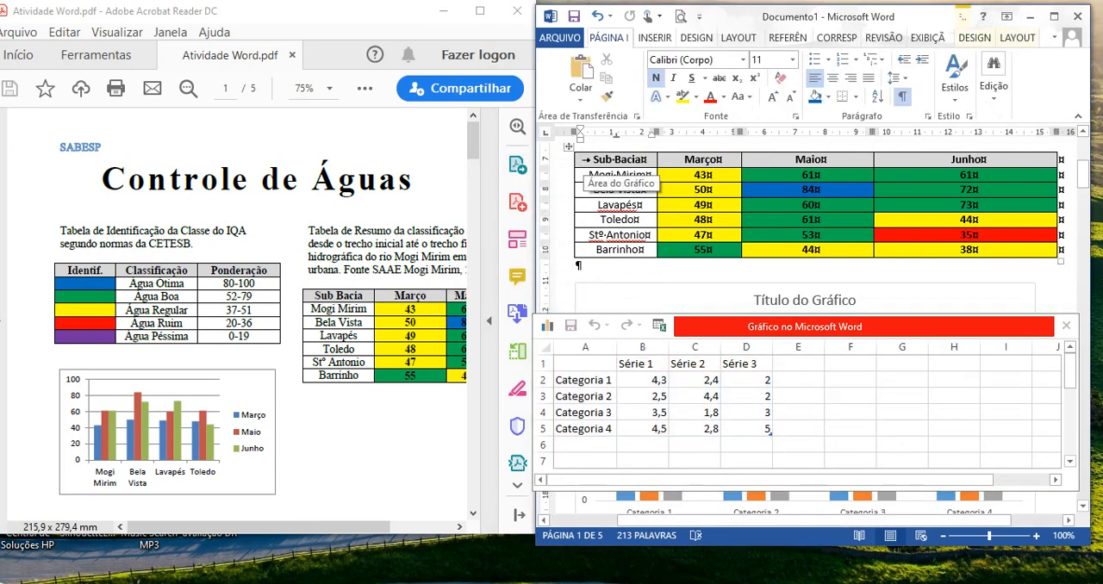
key("ctrl+z")
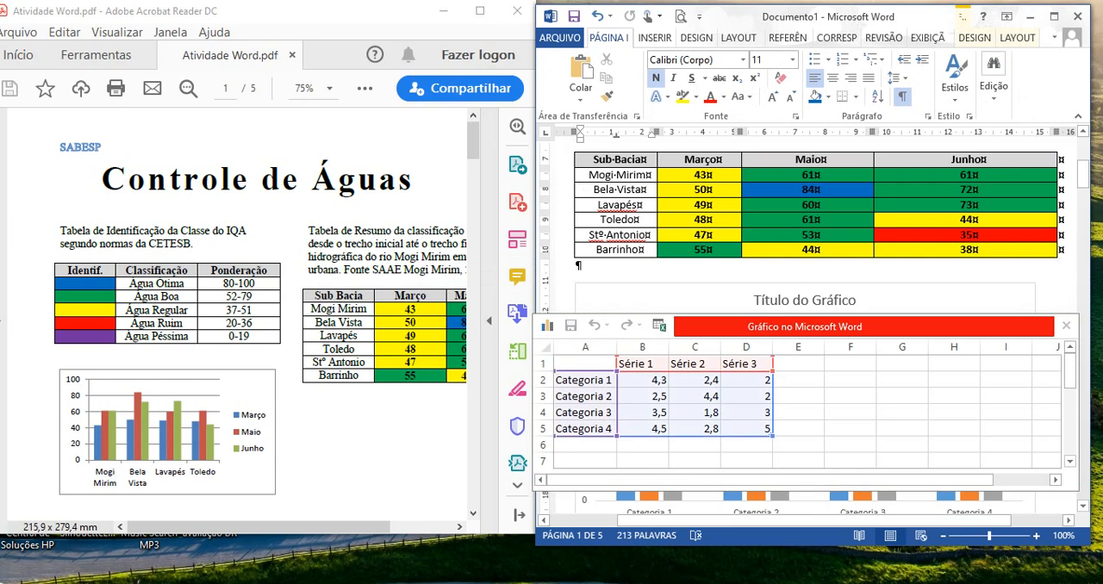
left_click_drag(593, 161, 969, 235)
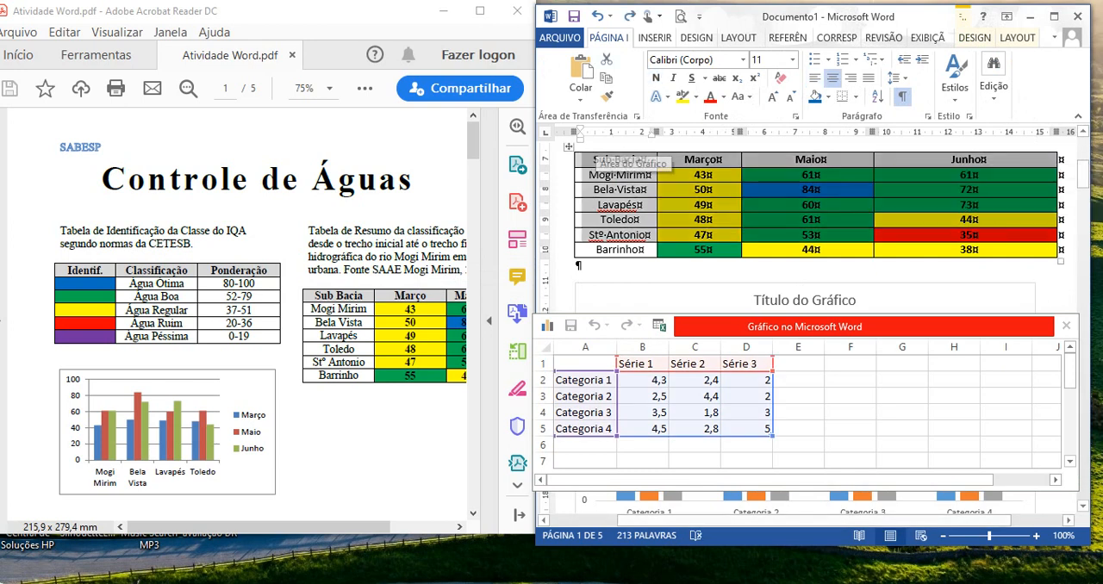
left_click(594, 266)
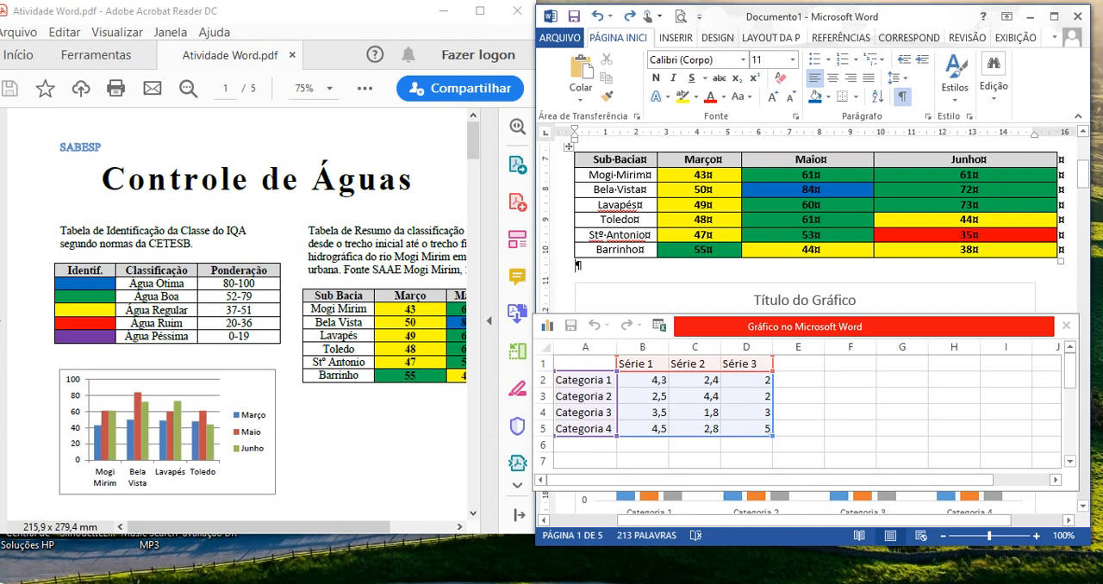
- Copy the Sub Bacia table's header and the Mogi Mirim to Toledo rows into the chart data sheet from cell A1, and close the sheet
left_click_drag(595, 160, 970, 220)
key("ctrl+c")
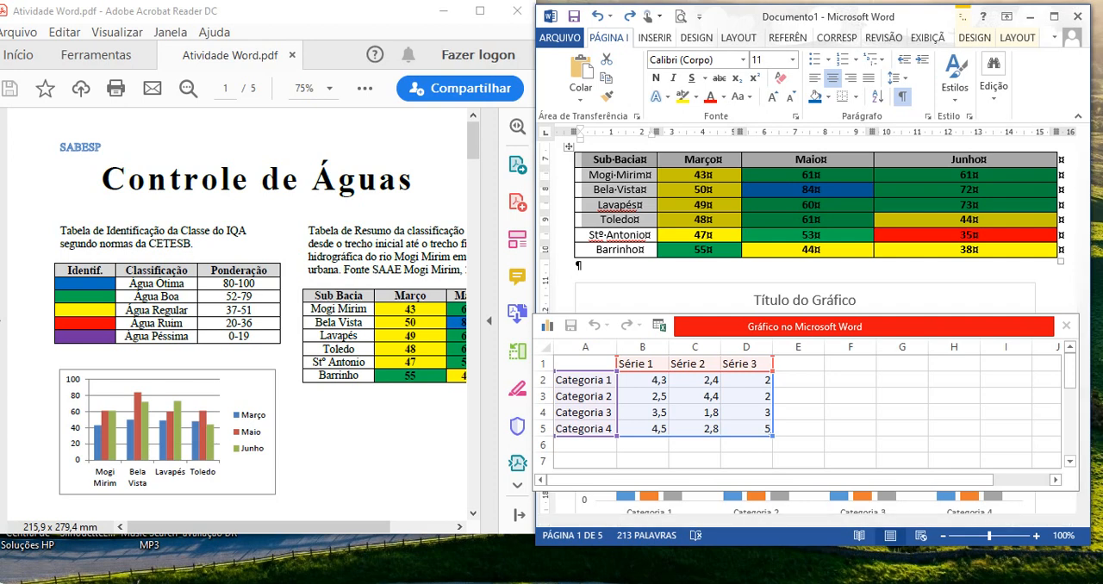
left_click(586, 364)
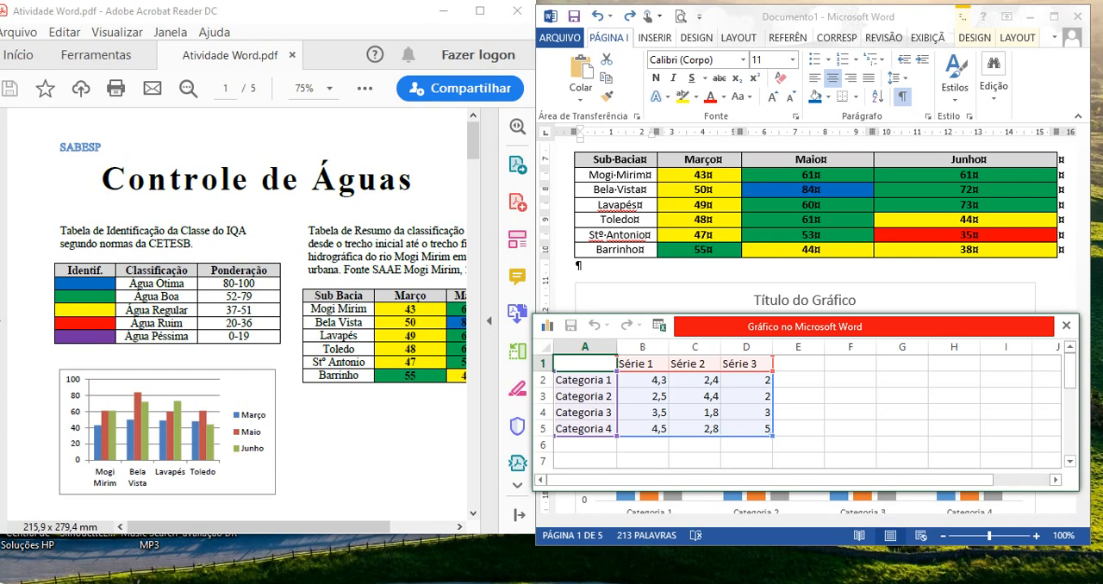
key("ctrl+v")
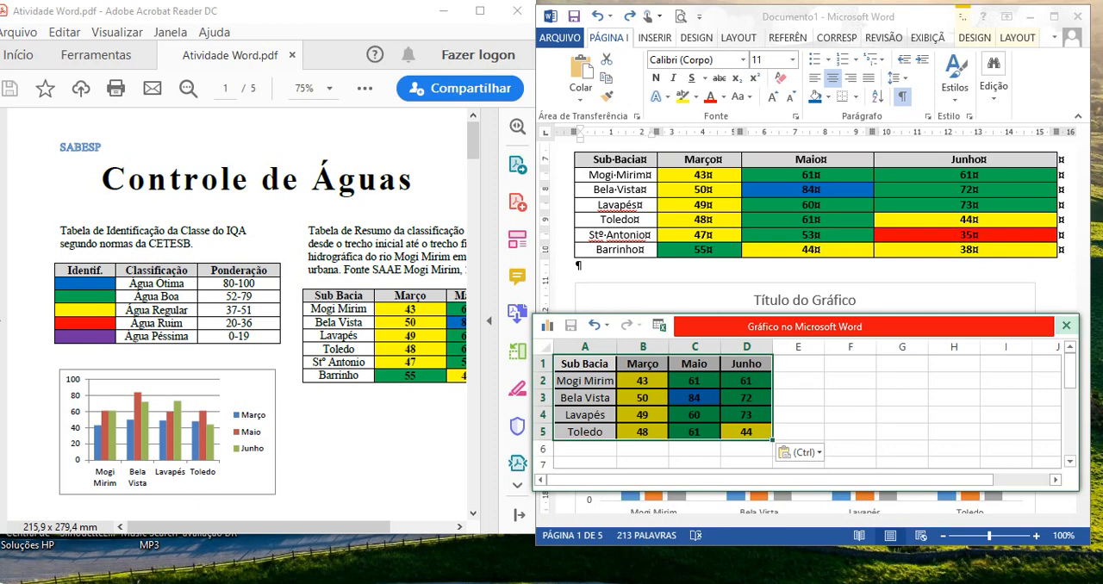
left_click(1066, 325)
- Fill the chart's Maio columns with standard red and its Junho columns with the theme green
mouse_move(1082, 173)
left_mouse_down()
mouse_move(1083, 202)
mouse_move(1082, 187)
left_mouse_up()
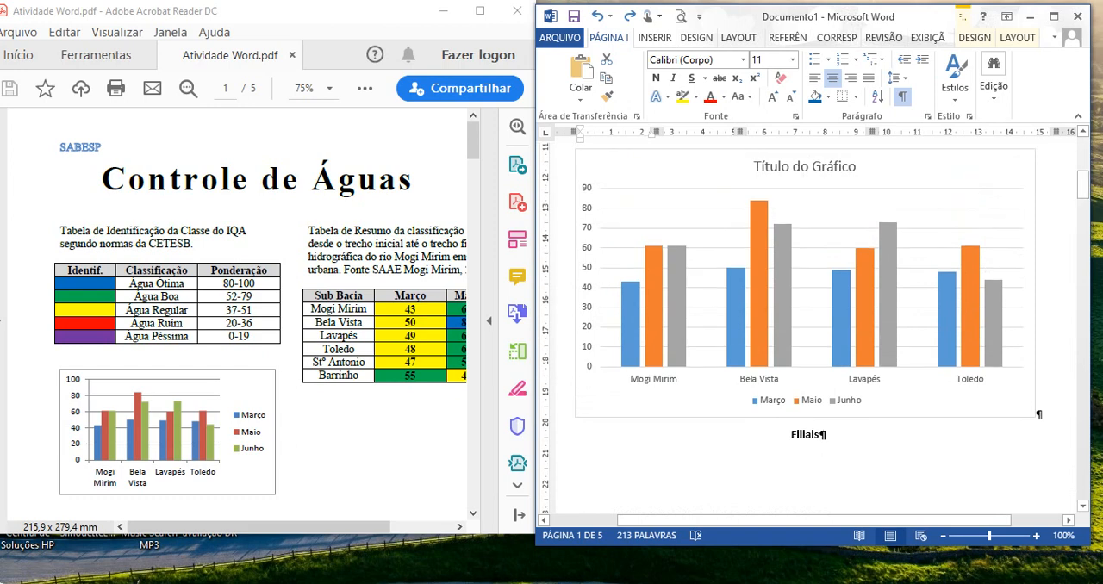
right_click(652, 285)
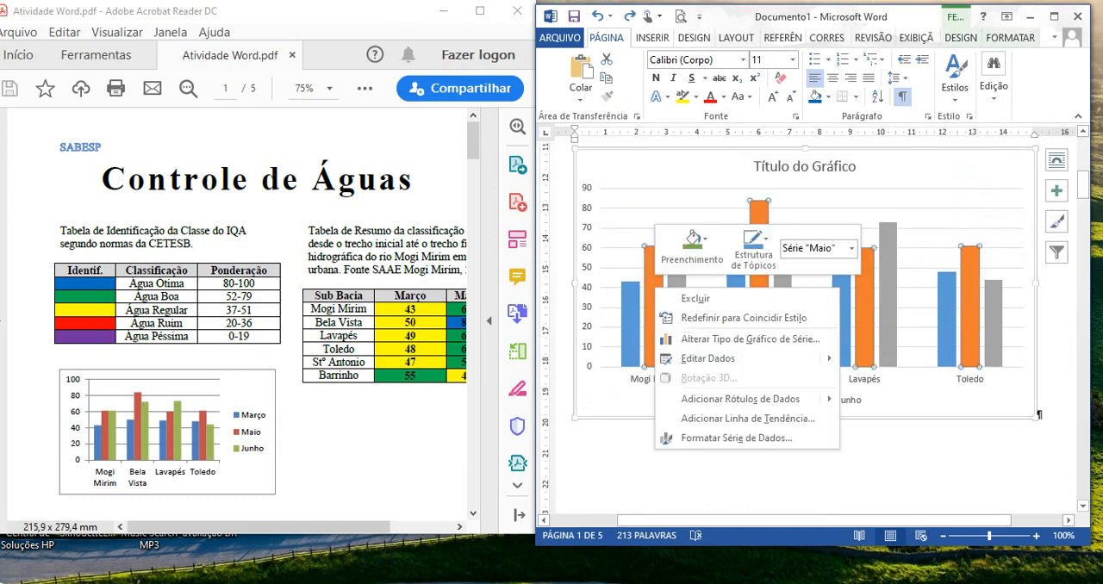
left_click(692, 242)
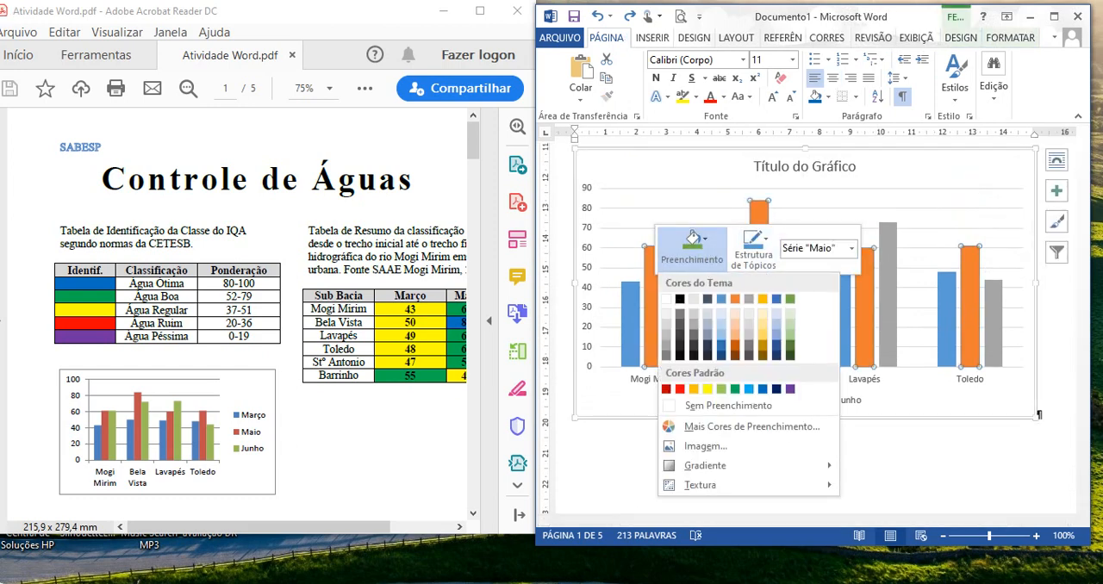
left_click(680, 389)
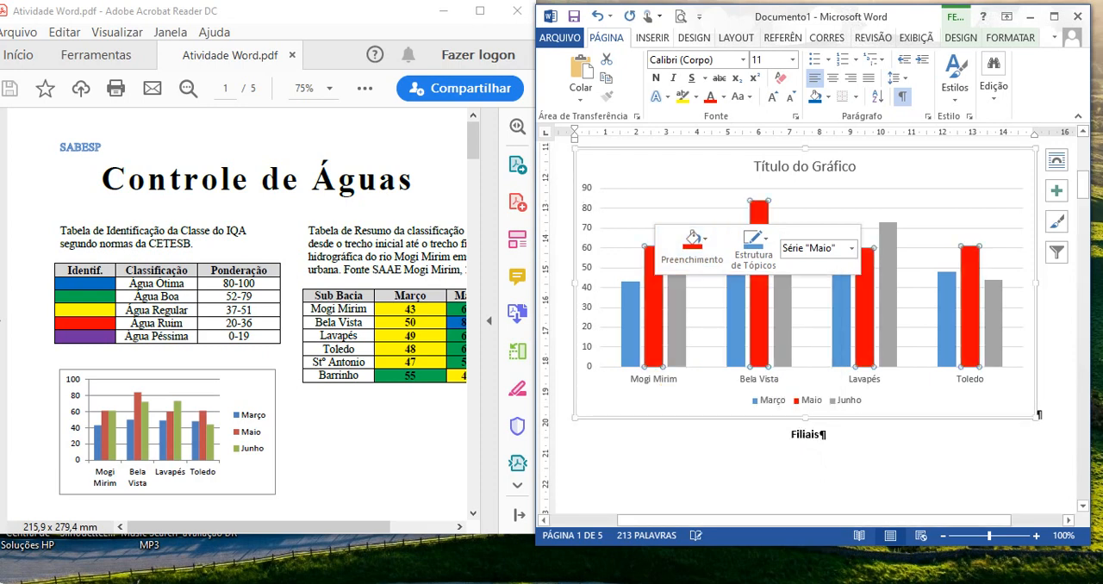
right_click(676, 319)
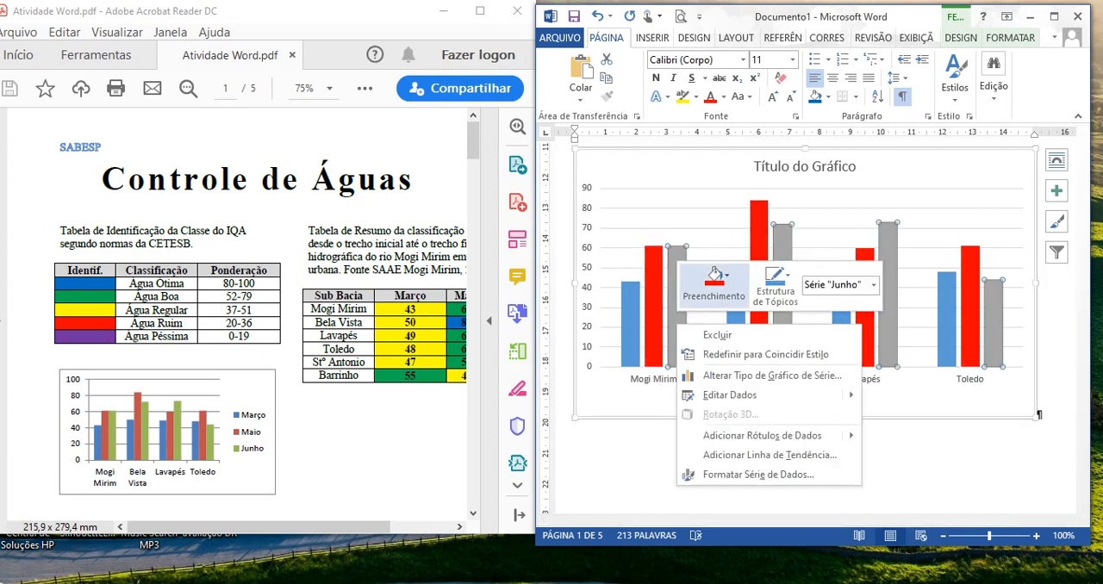
left_click(715, 283)
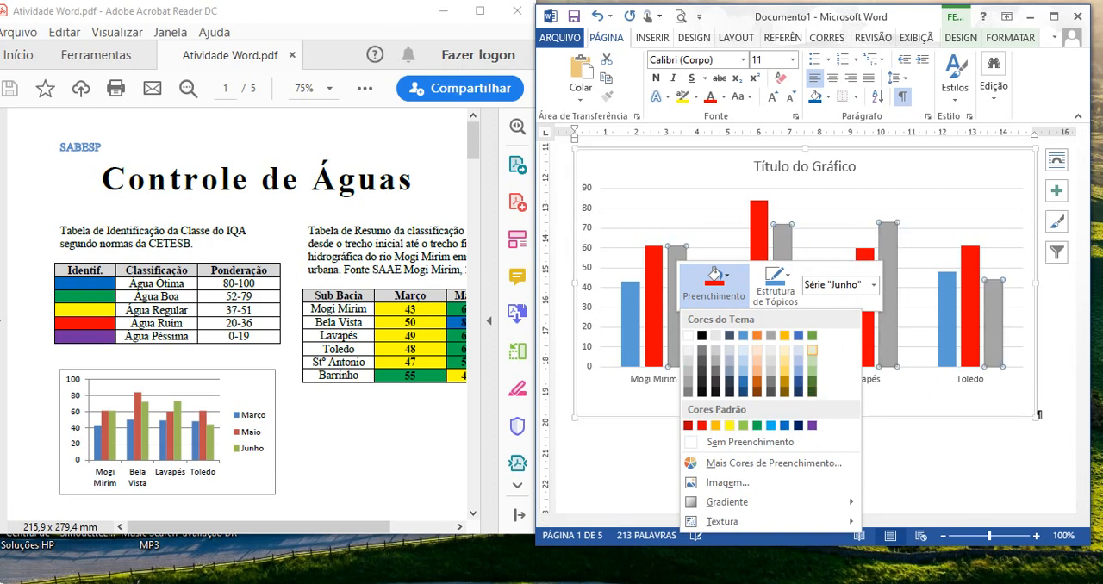
left_click(811, 335)
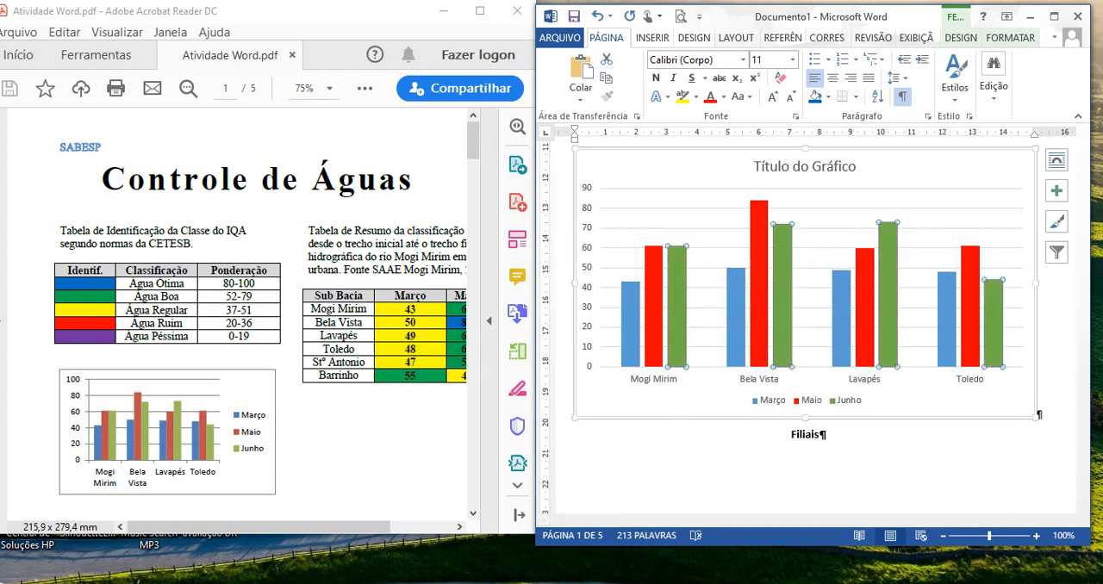
- Format the chart's vertical axis with a maximum of 100 and a major unit of 20
left_click(589, 284)
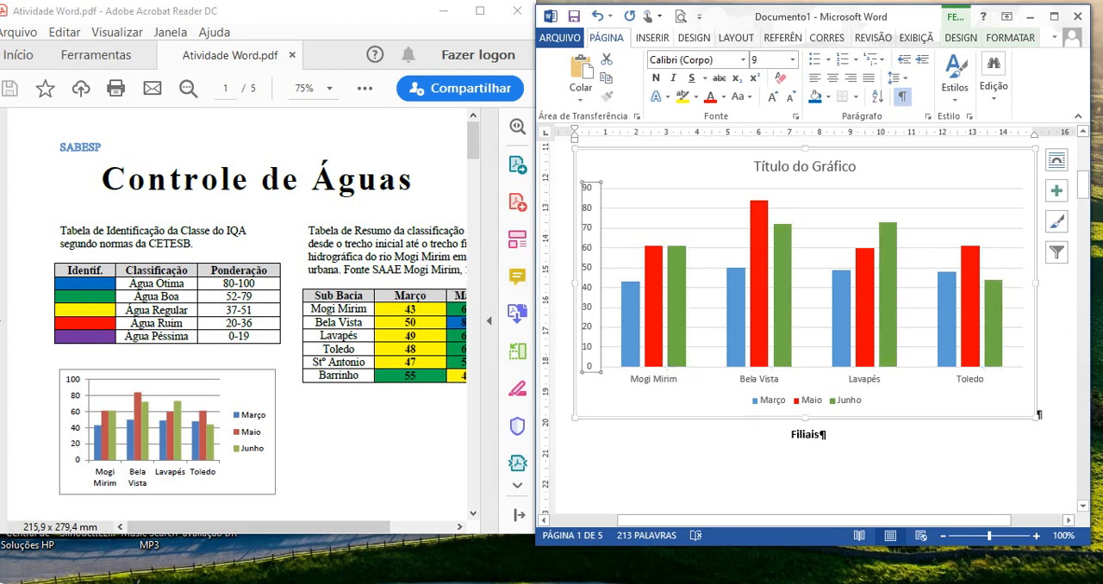
left_click(1054, 15)
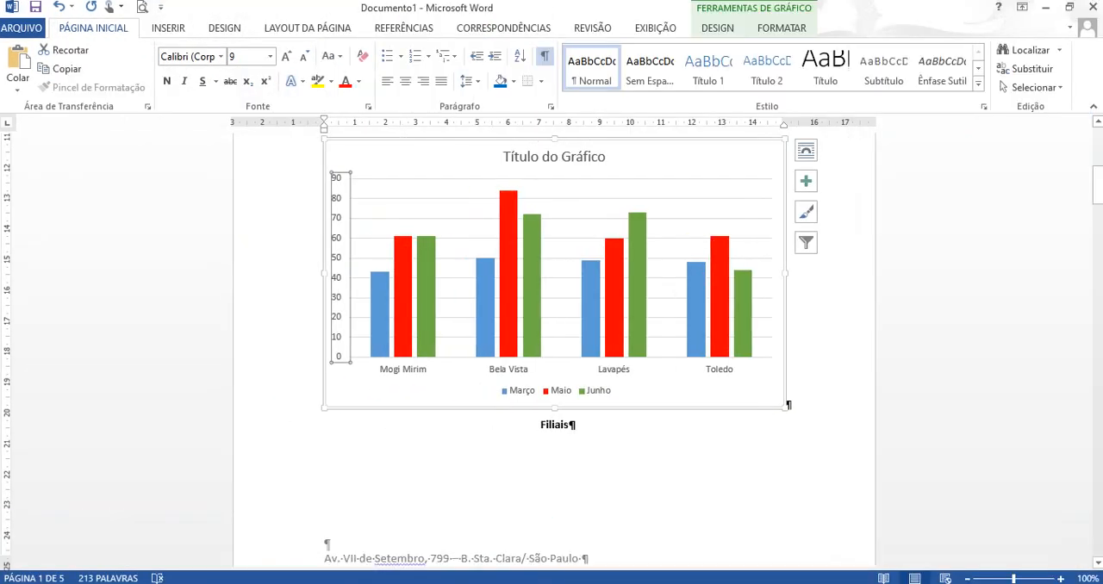
right_click(337, 195)
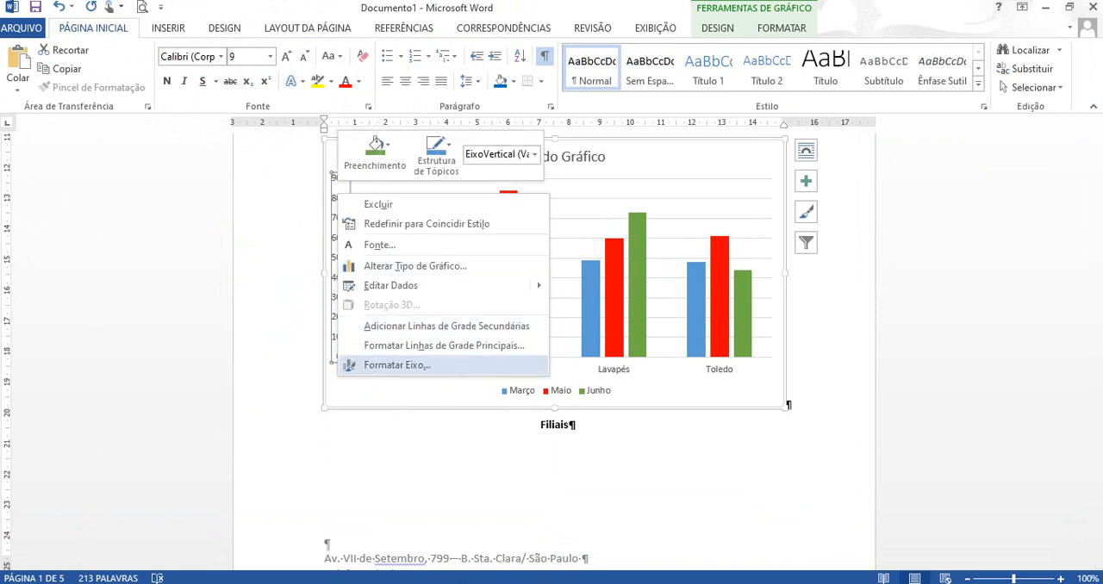
left_click(396, 365)
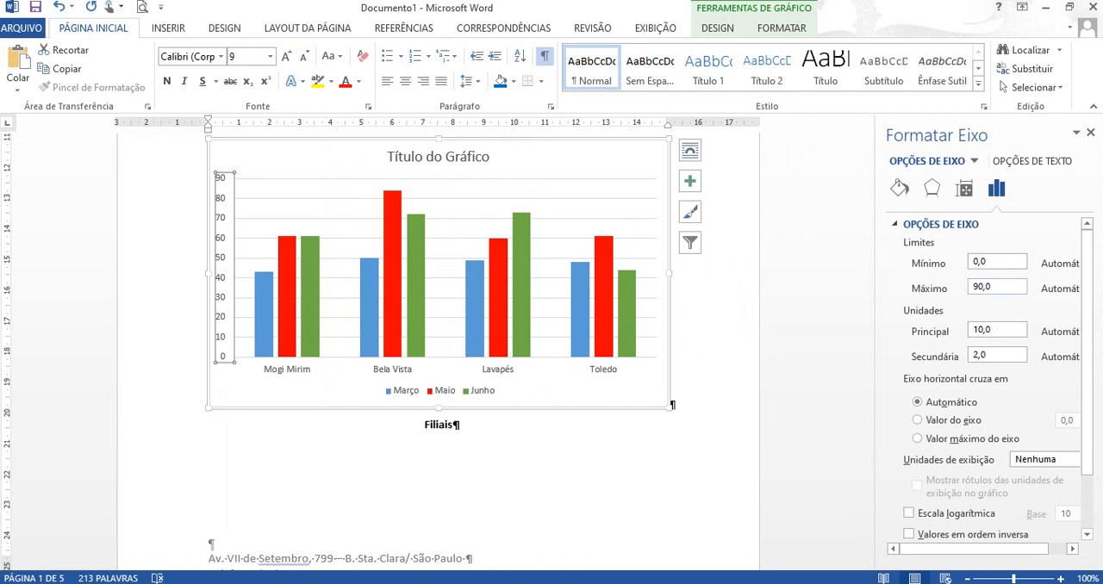
left_click(977, 287)
key("BackSpace")
type("10")
key("Tab")
left_click(974, 329)
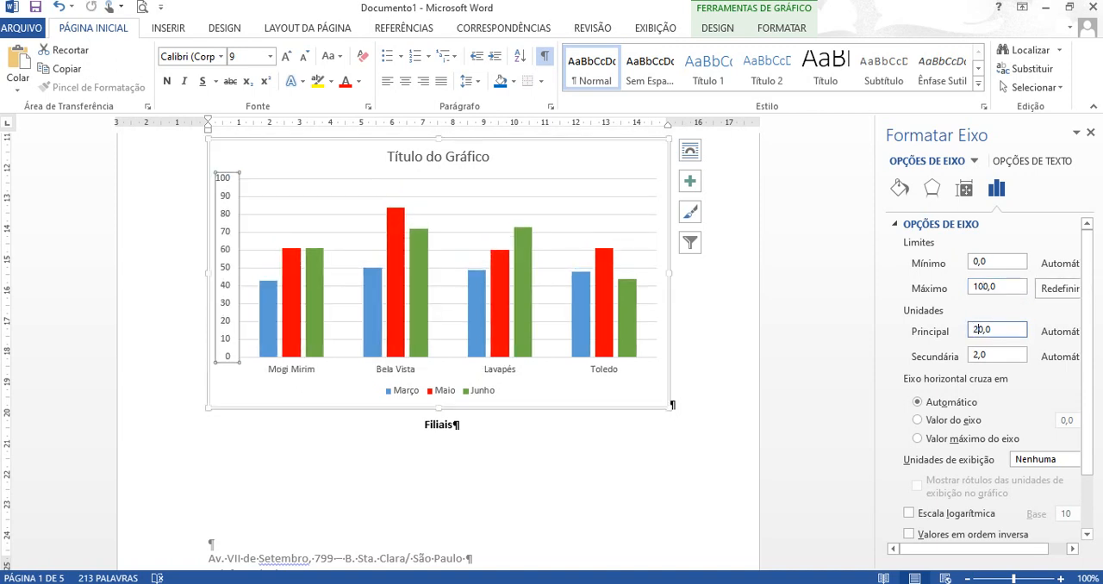
type("2")
key("Return")
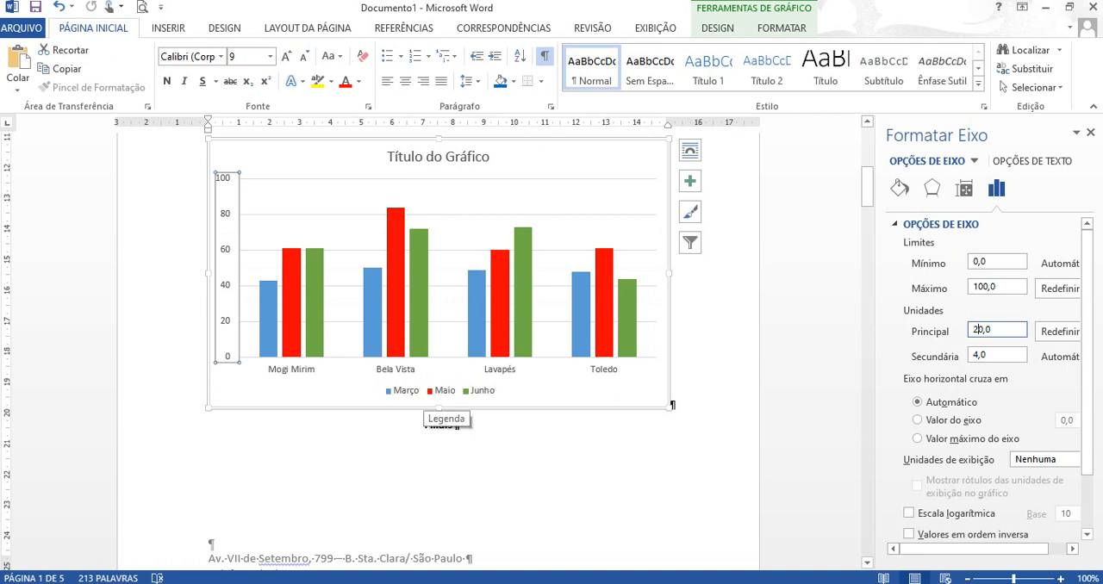
- Apply the quick chart layout with the title above, the legend to the right of the plot and no gaps between neighbouring columns
left_click(664, 170)
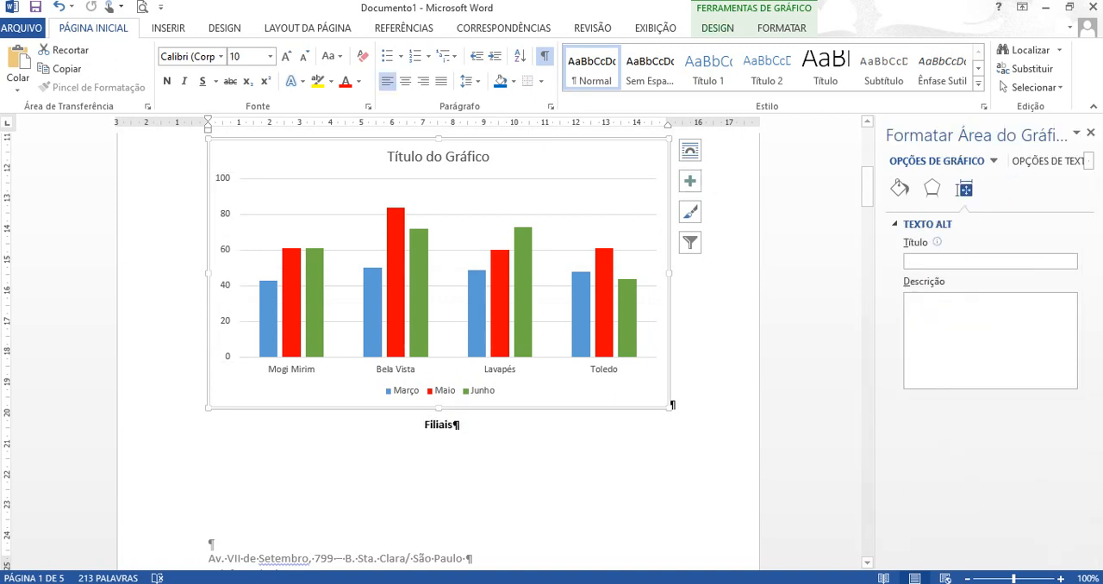
left_click(718, 28)
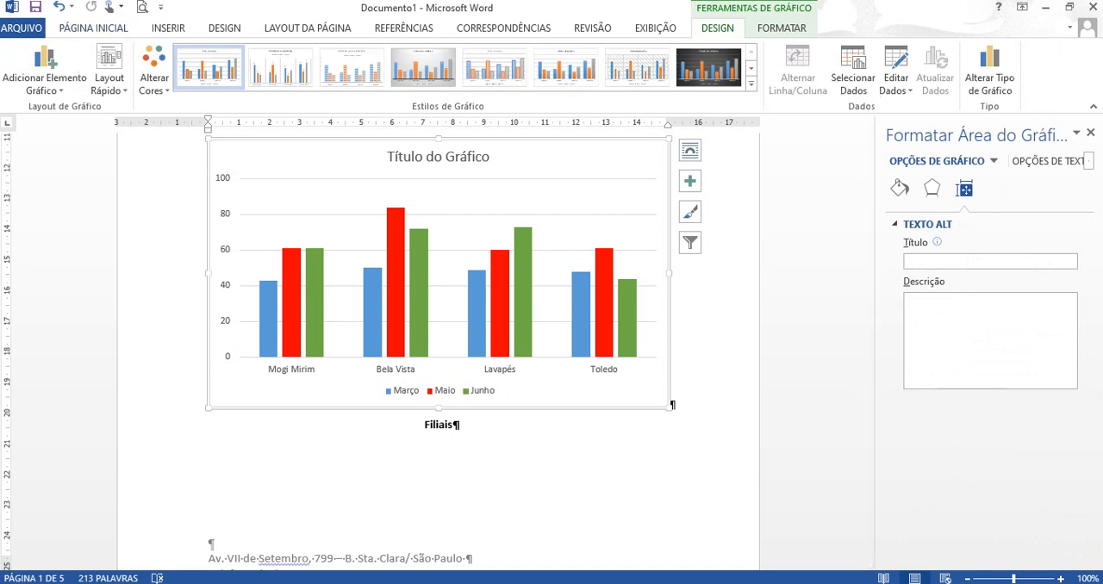
left_click(110, 77)
left_click(110, 78)
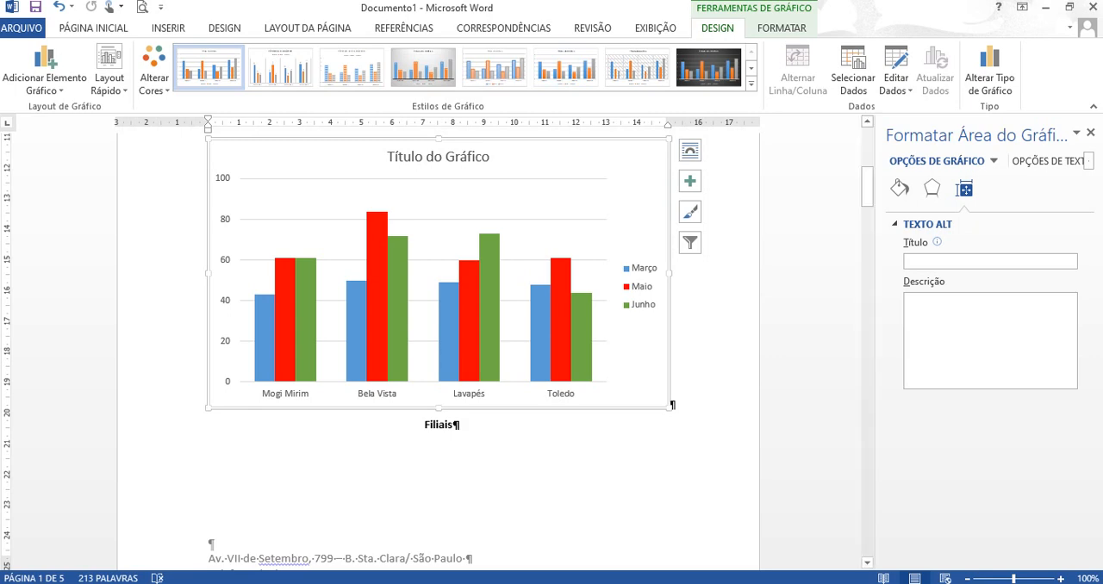
- Arrange everything from the "Tabela de Identificação" paragraph through the chart in two columns
left_click_drag(867, 187, 867, 152)
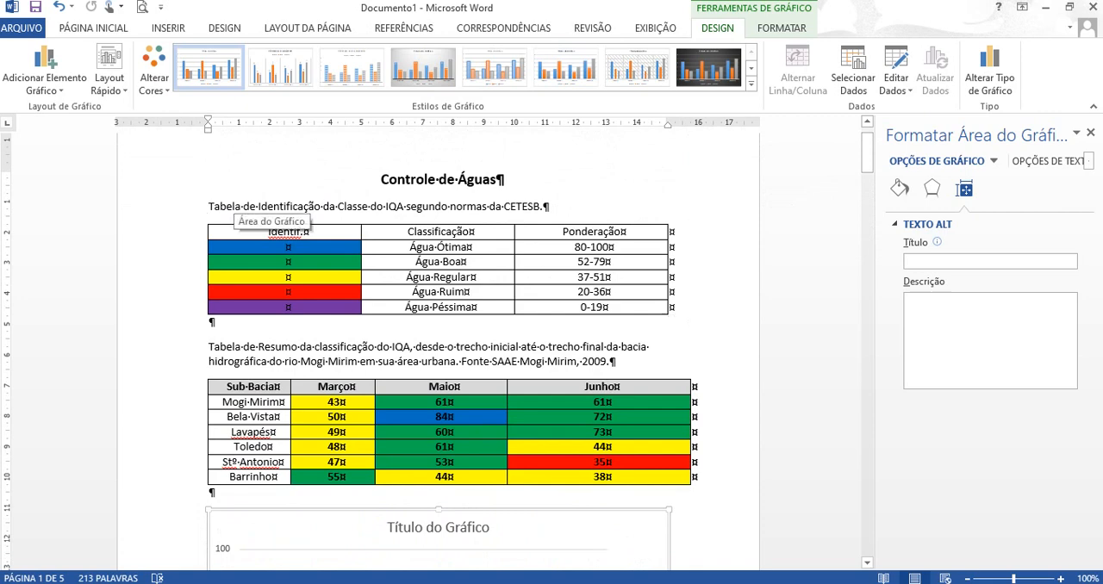
left_click_drag(209, 207, 414, 485)
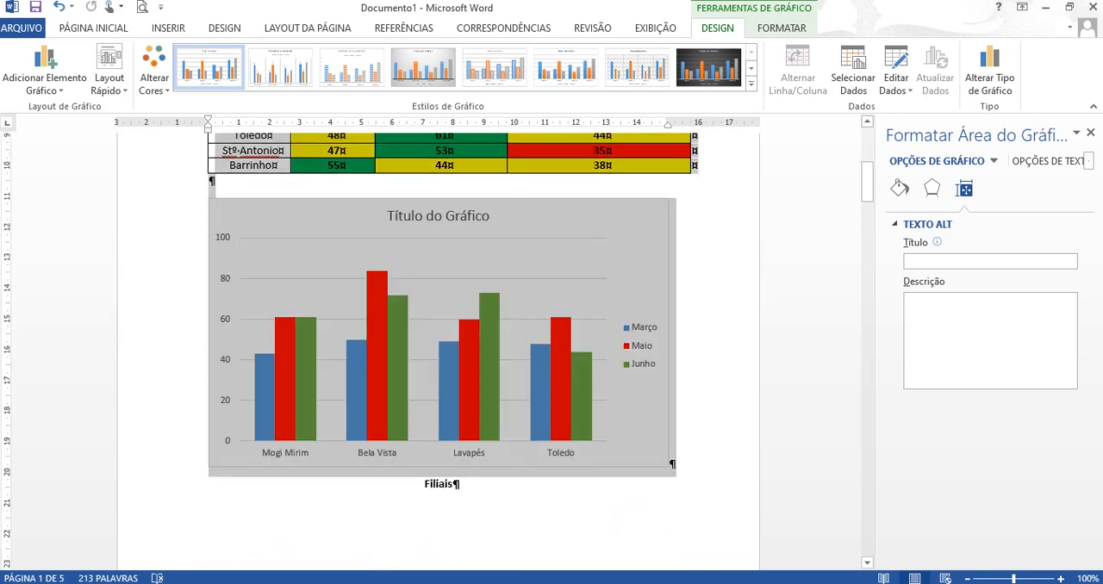
left_click_drag(685, 466, 690, 466)
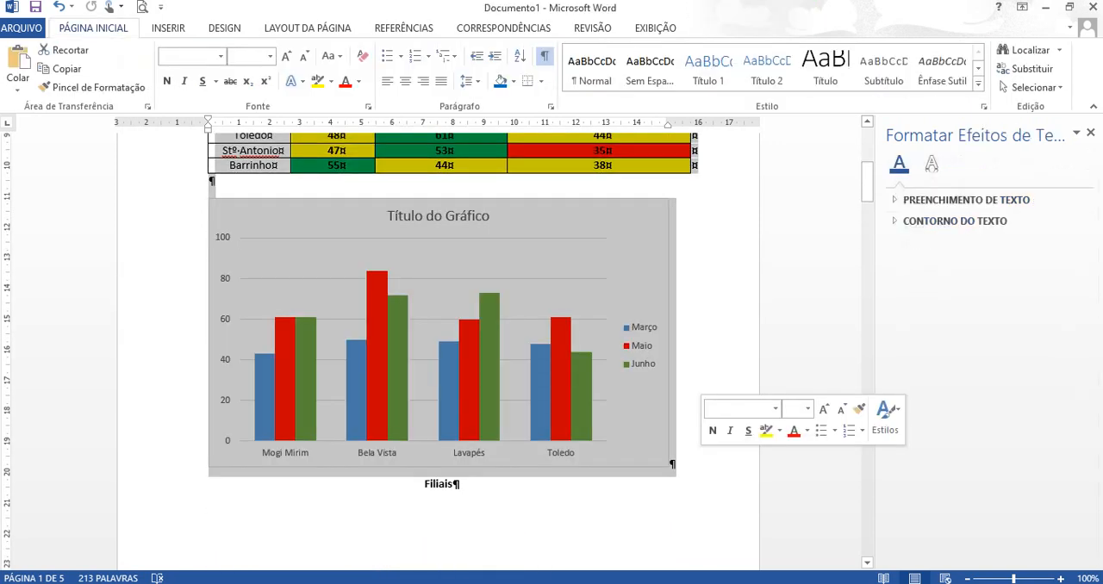
left_click(307, 28)
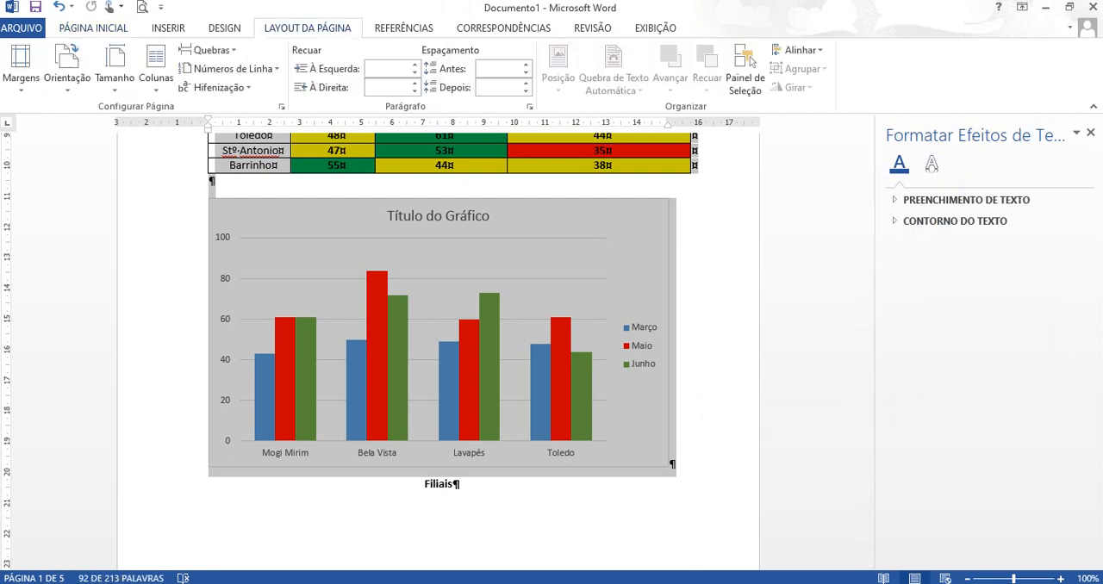
left_click(156, 65)
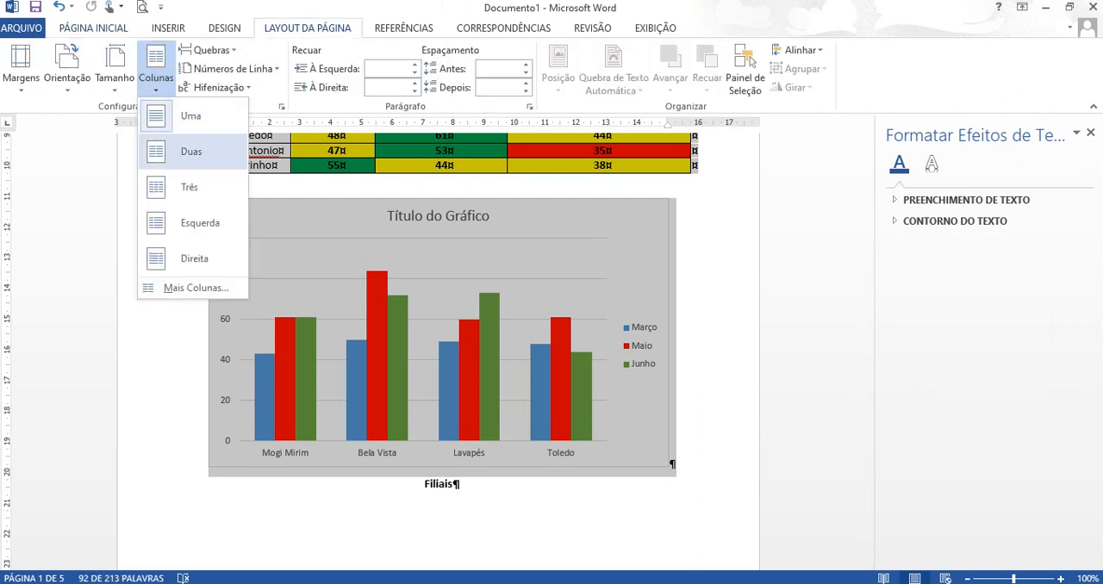
left_click(173, 152)
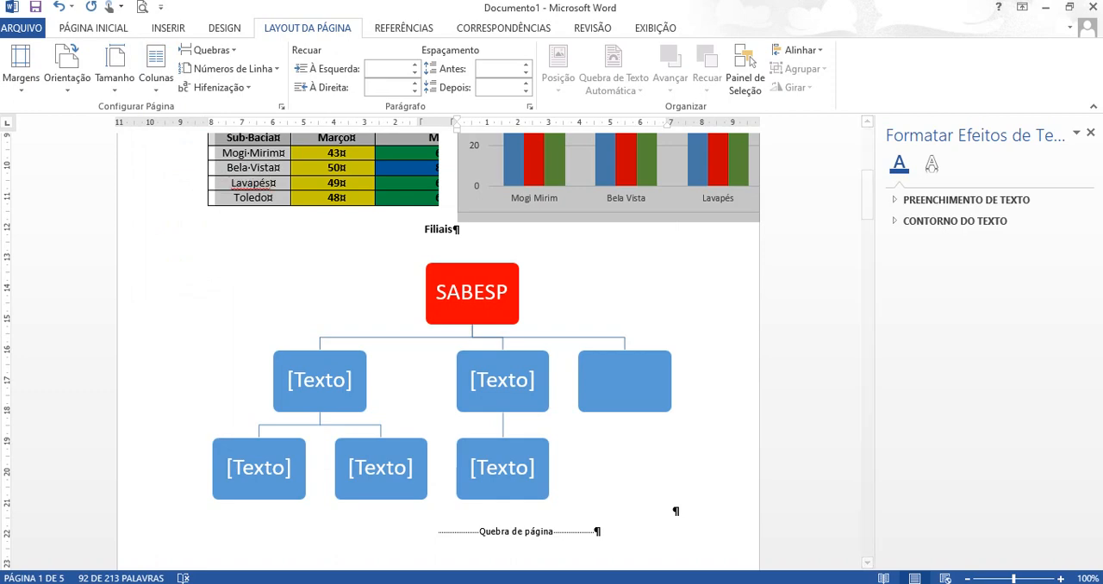
- Insert a column break before the "Tabela de Resumo da classificação do IQA" paragraph
left_click_drag(867, 185, 867, 159)
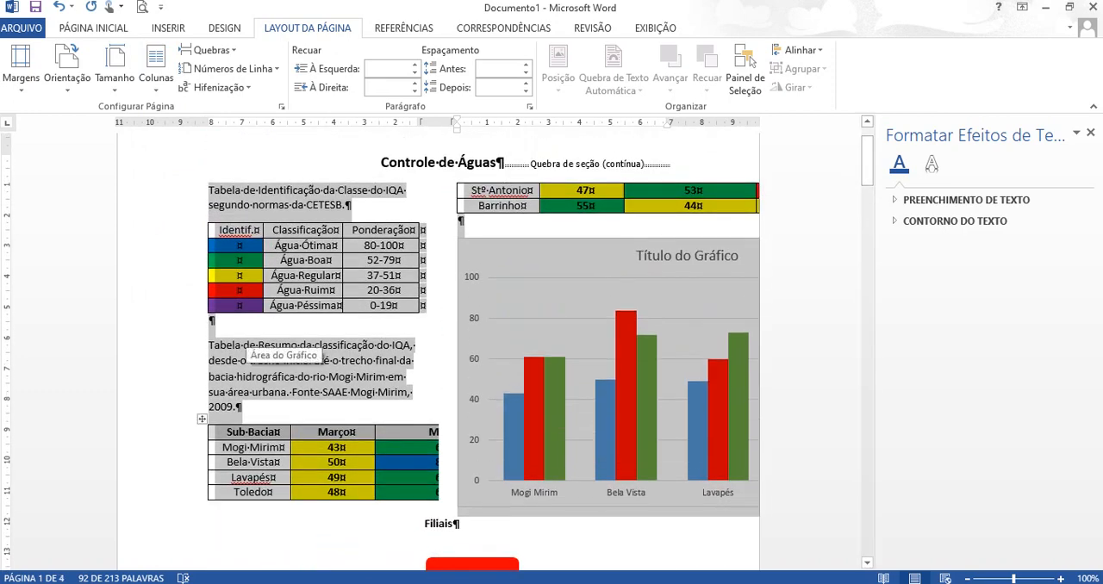
left_click(209, 346)
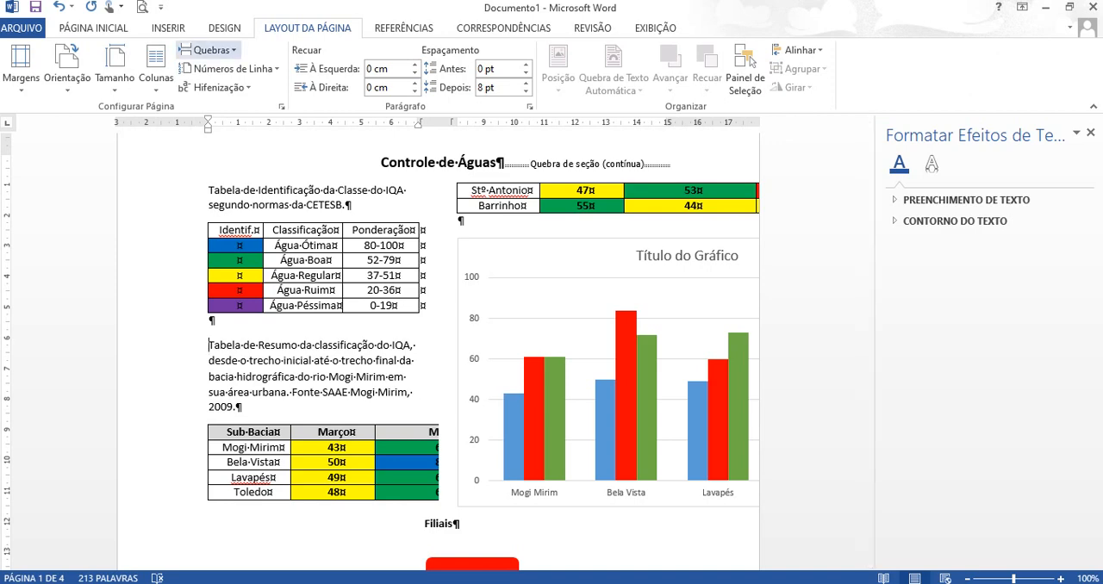
left_click(207, 50)
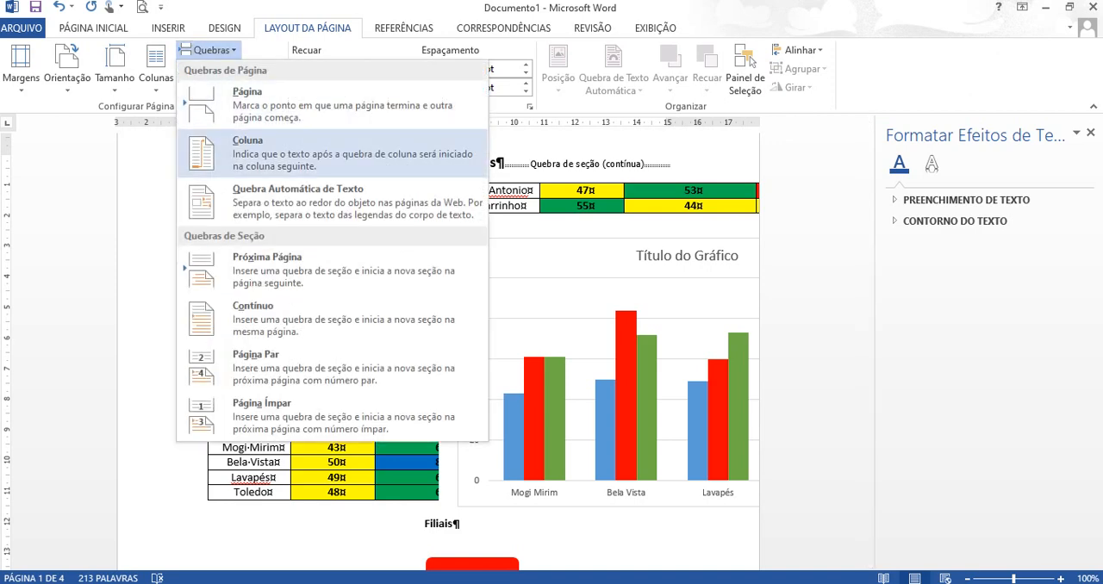
left_click(248, 147)
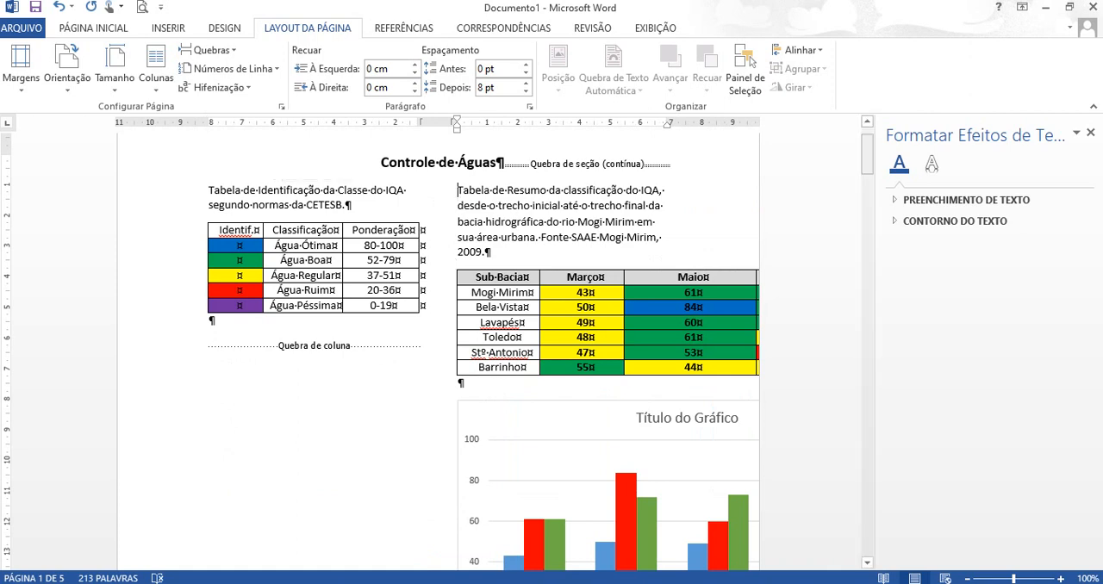
- Move the chart to a new paragraph below the Identif. table in the first column, and close the formatting pane
left_click_drag(866, 153, 867, 170)
left_click(569, 298)
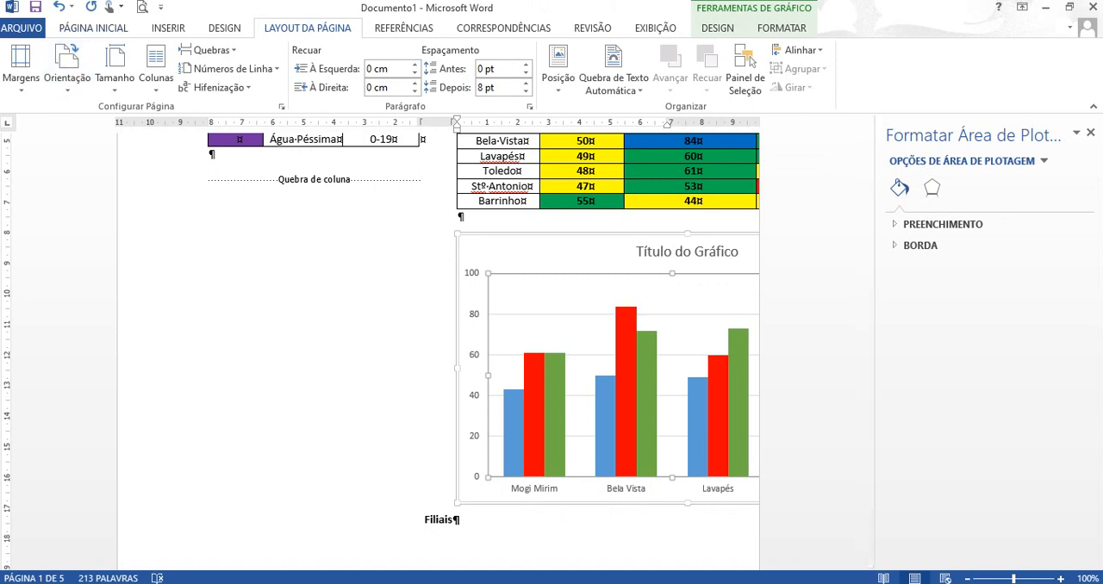
left_click(93, 27)
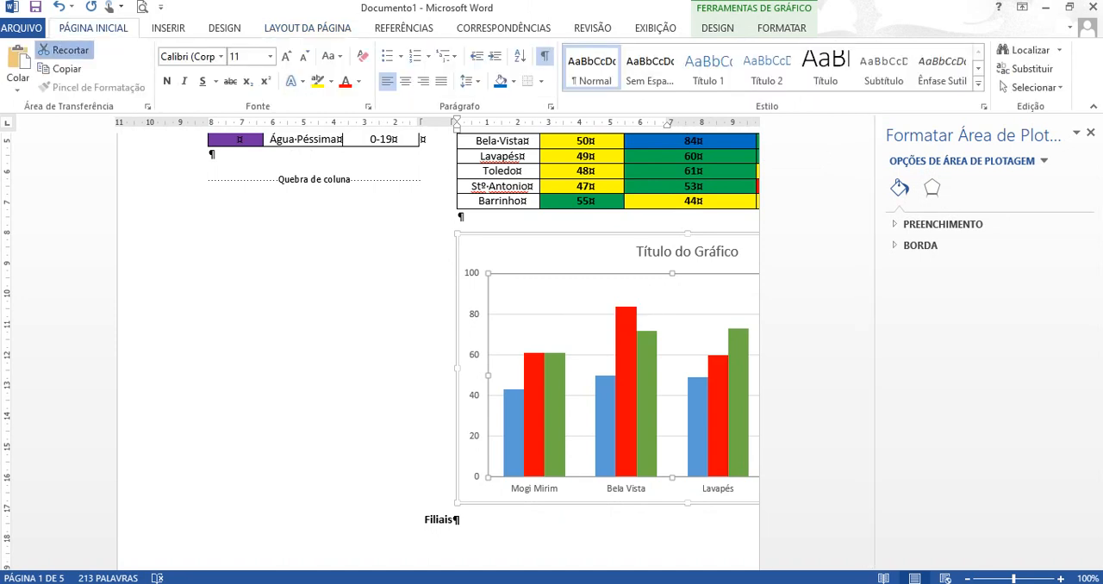
left_click(62, 50)
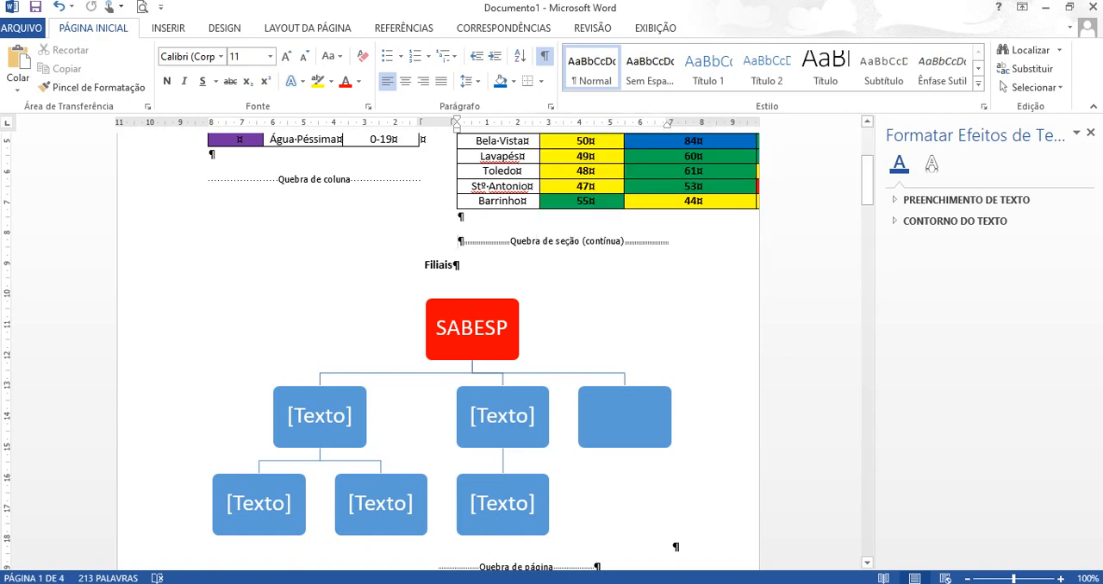
left_click_drag(867, 176, 867, 157)
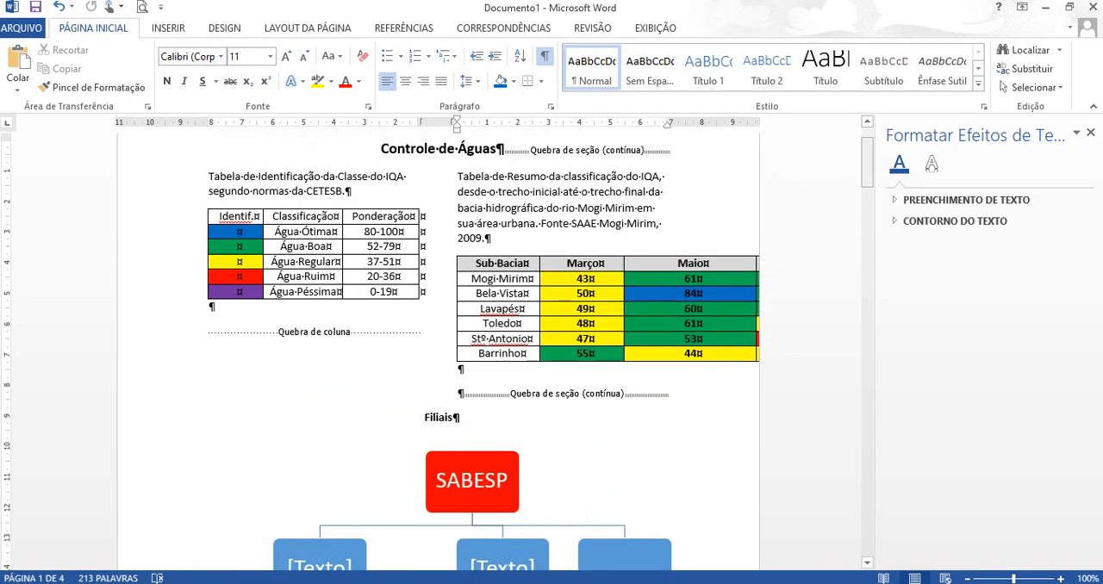
left_click(210, 308)
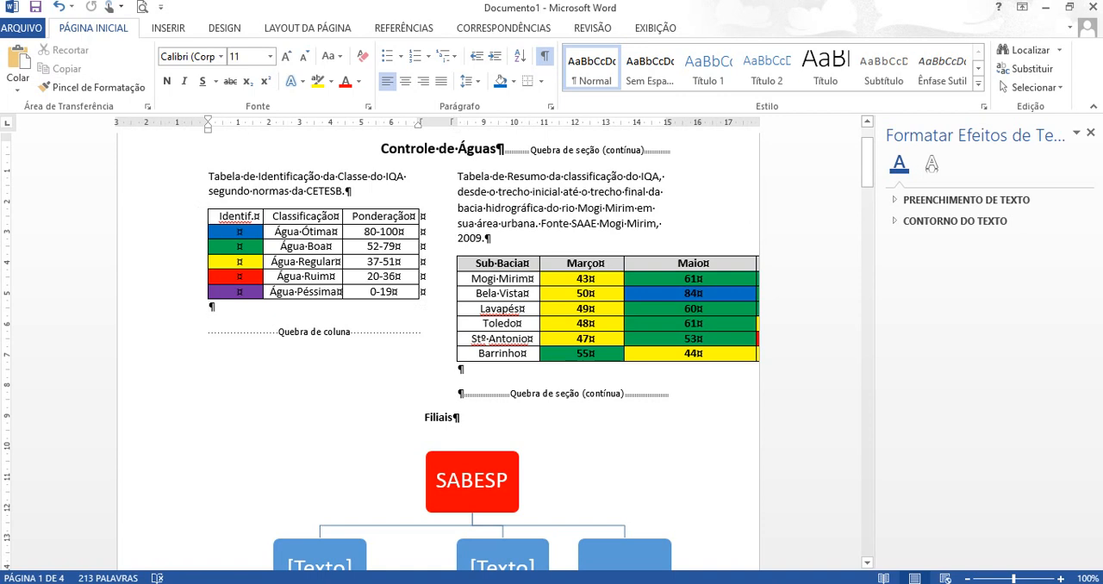
key("Return")
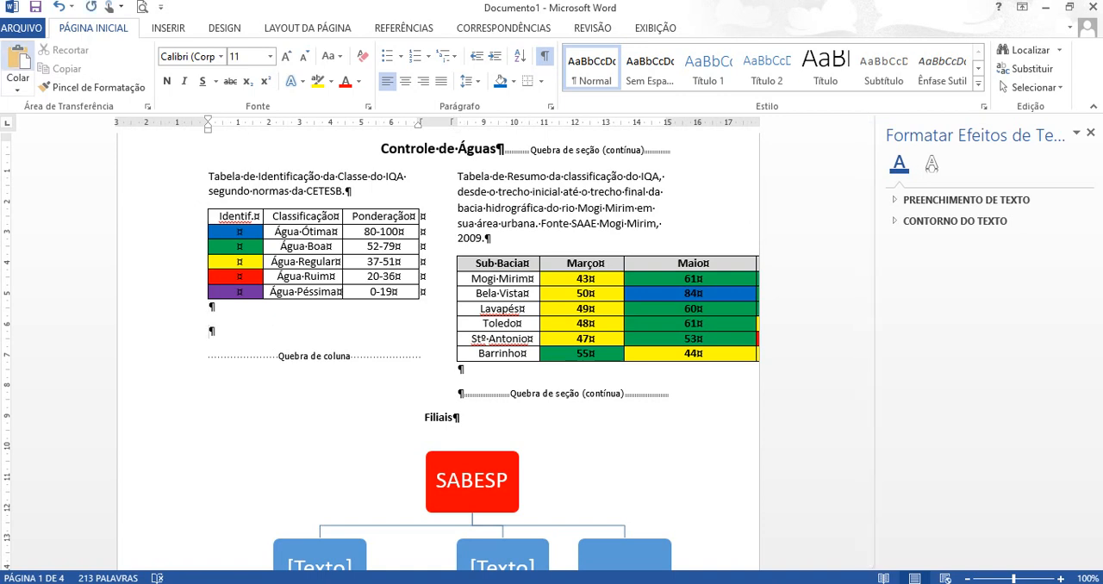
left_click(18, 57)
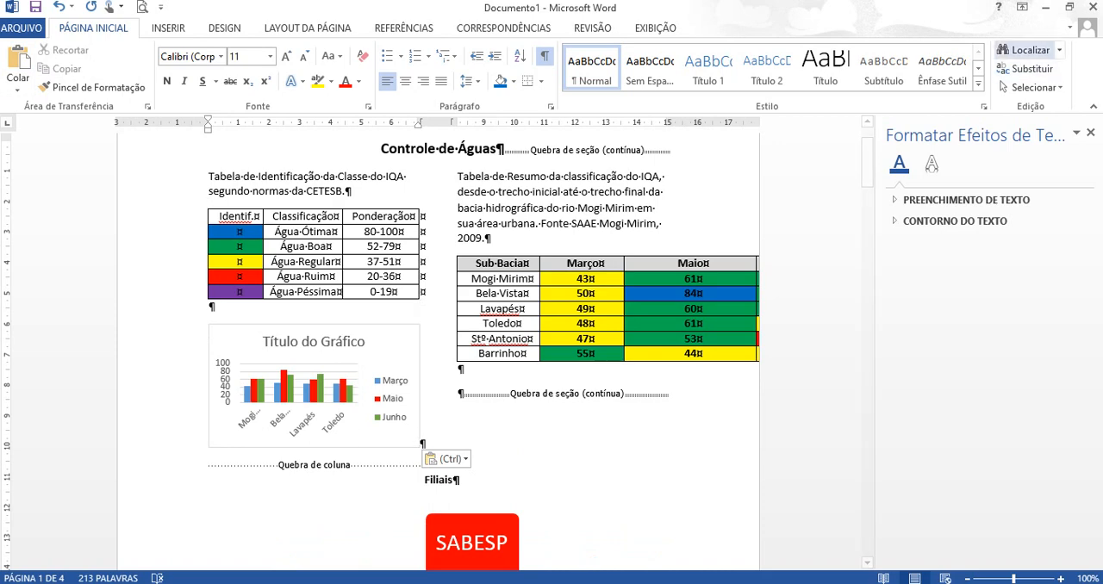
left_click(1090, 132)
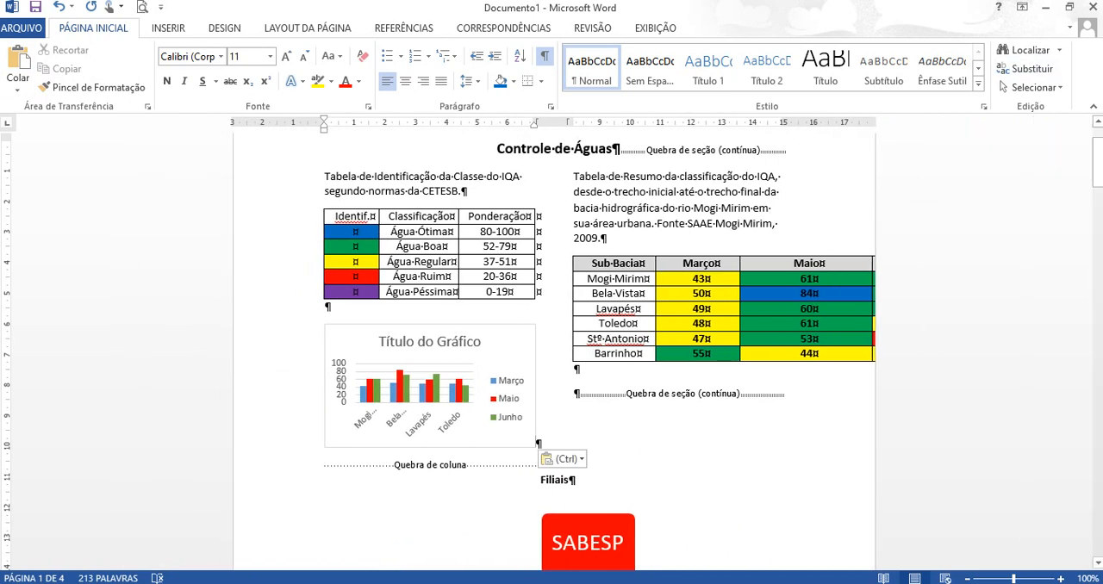
- Delete the existing SABESP organization chart under the Filiais heading and hide the paragraph marks
left_click_drag(1097, 162, 1097, 202)
scroll(537, 229, "up", 3)
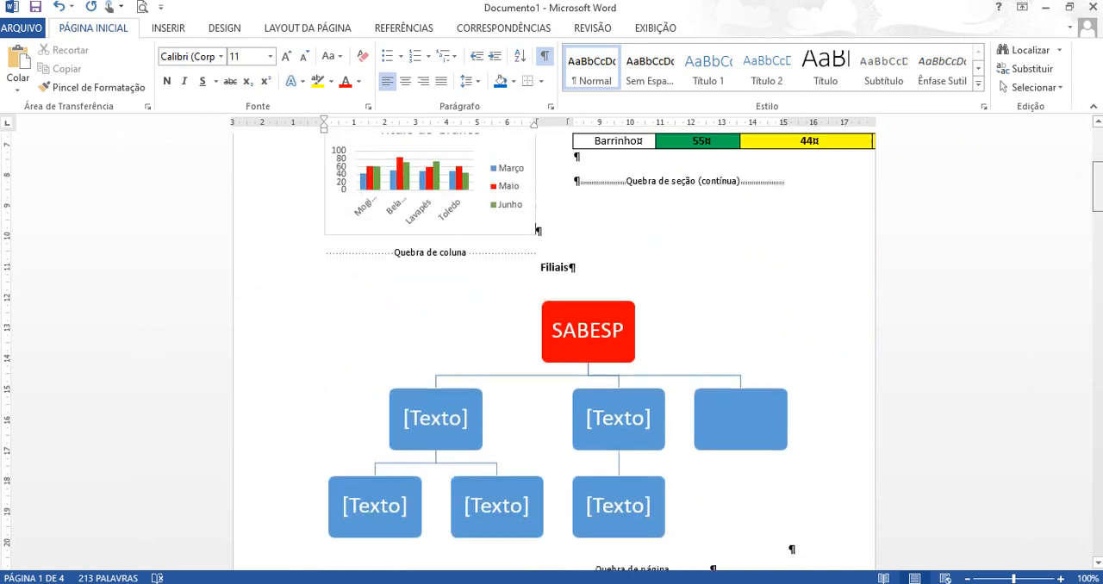
left_click(623, 333)
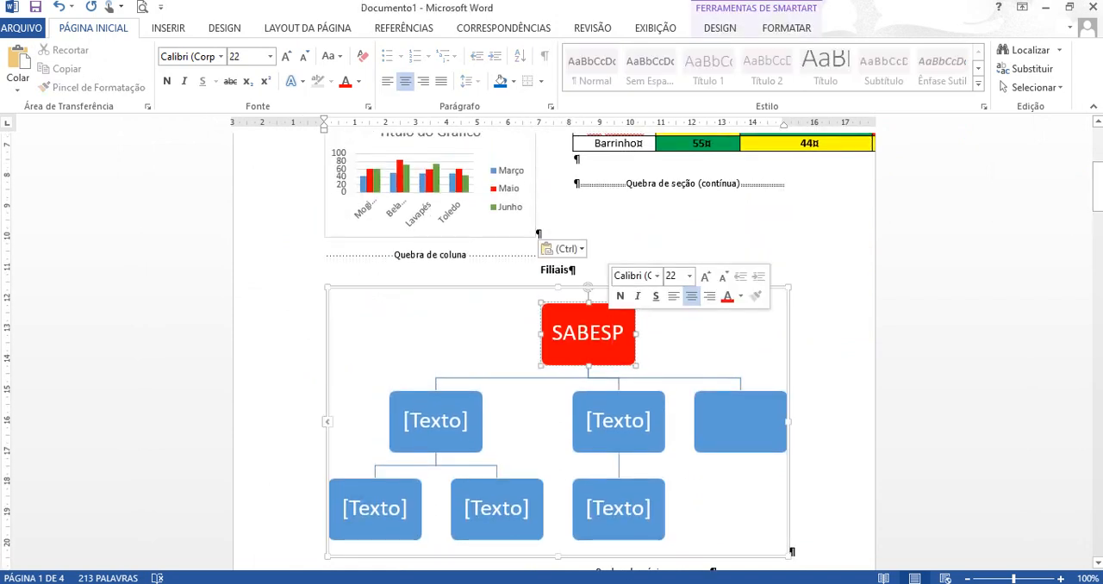
key("BackSpace")
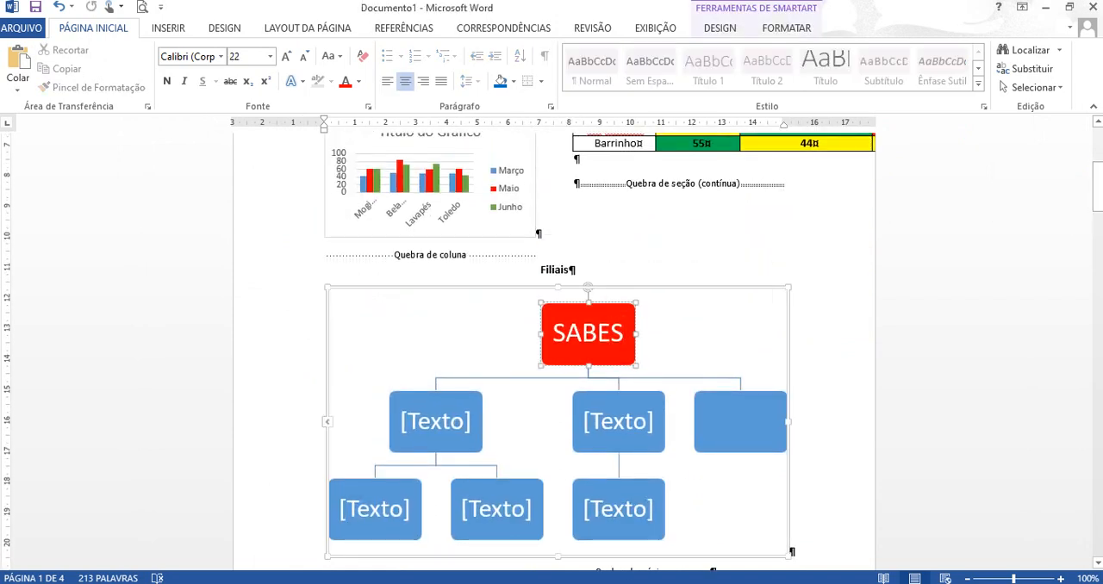
left_click(695, 332)
key("Delete")
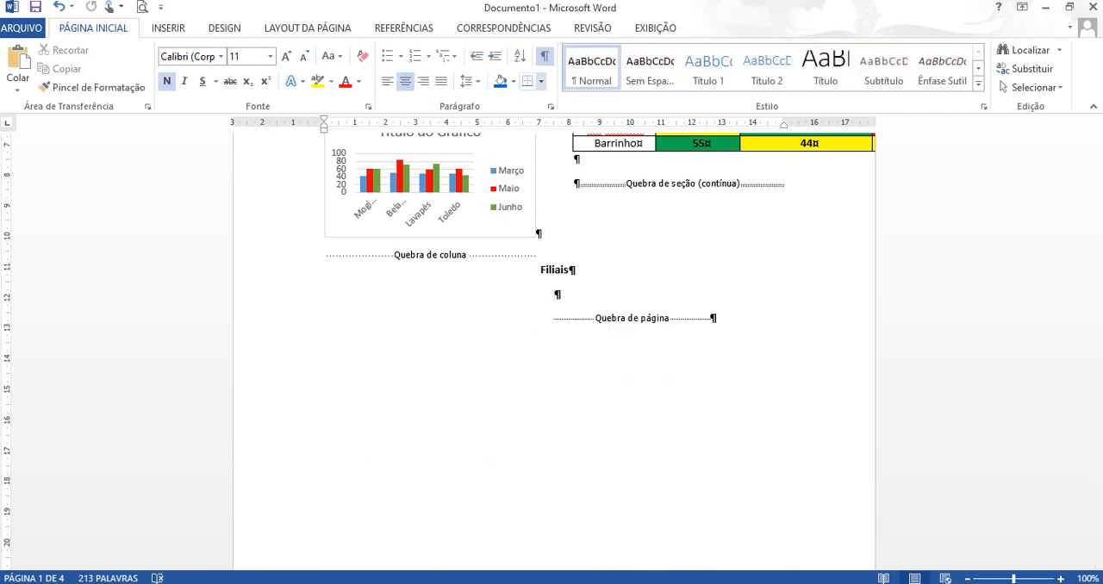
left_click(545, 56)
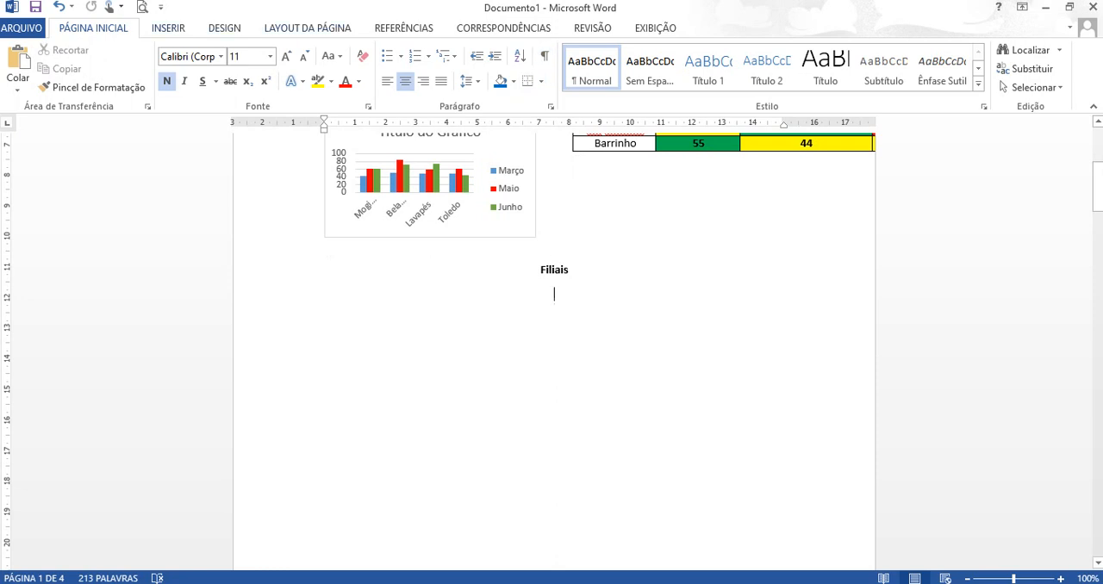
- Insert a Hierarquia Rotulada SmartArt graphic under the Filiais heading
left_click(168, 29)
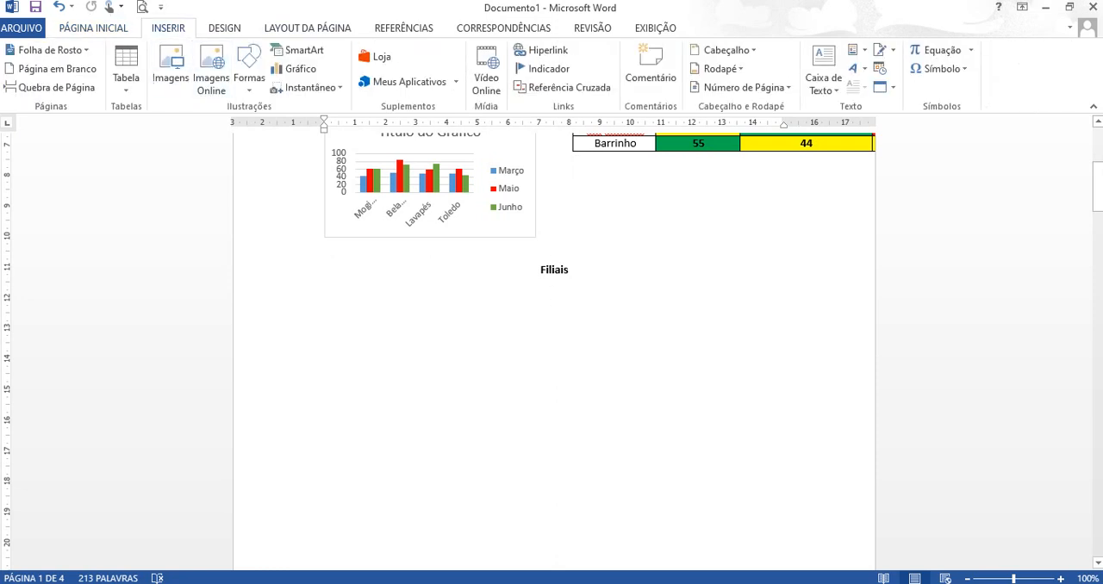
left_click(298, 50)
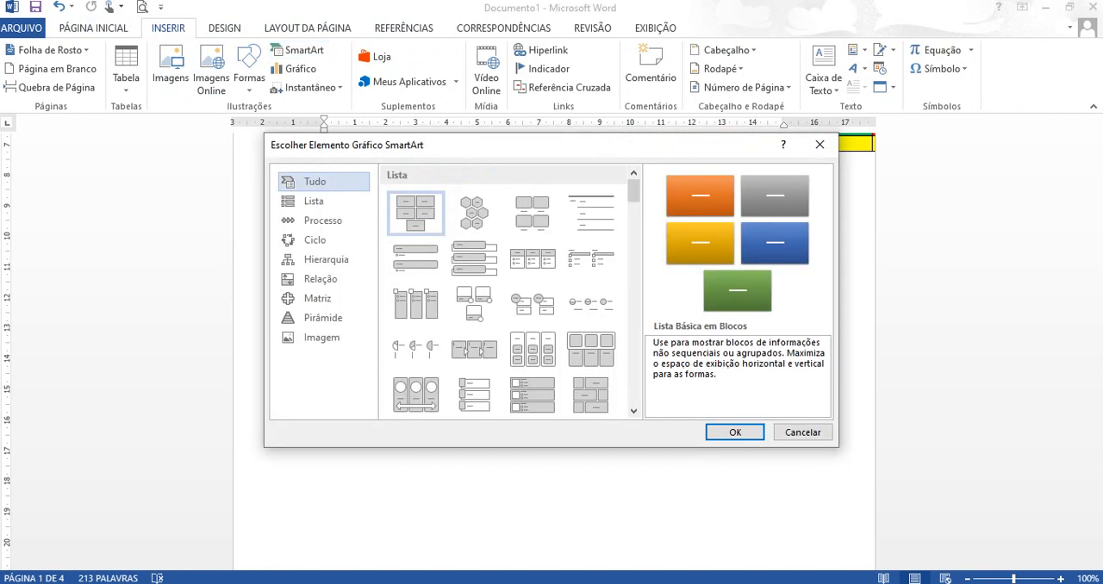
left_click(325, 259)
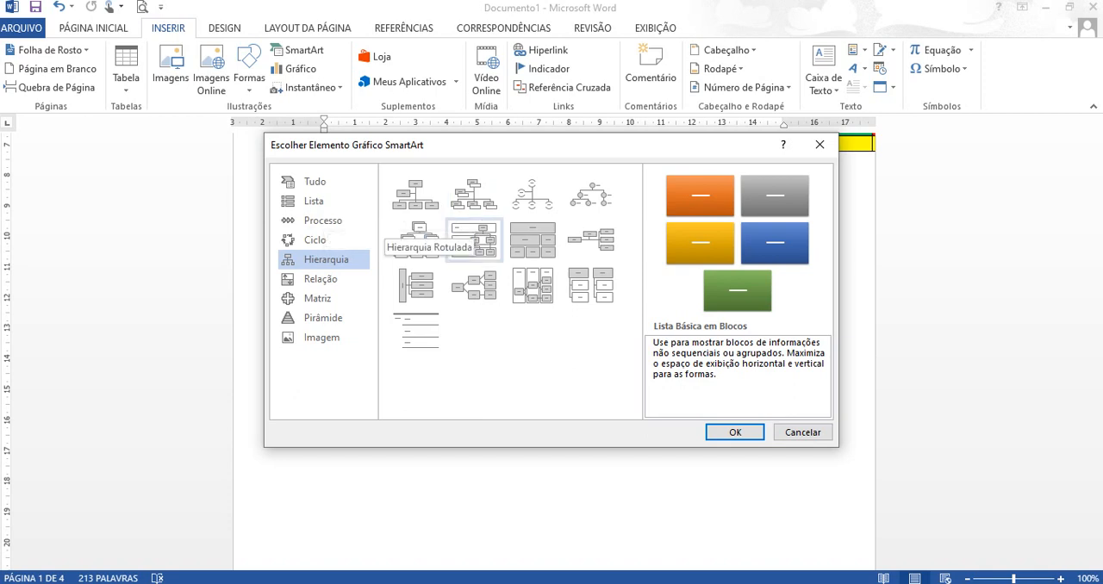
left_click(473, 239)
key("Return")
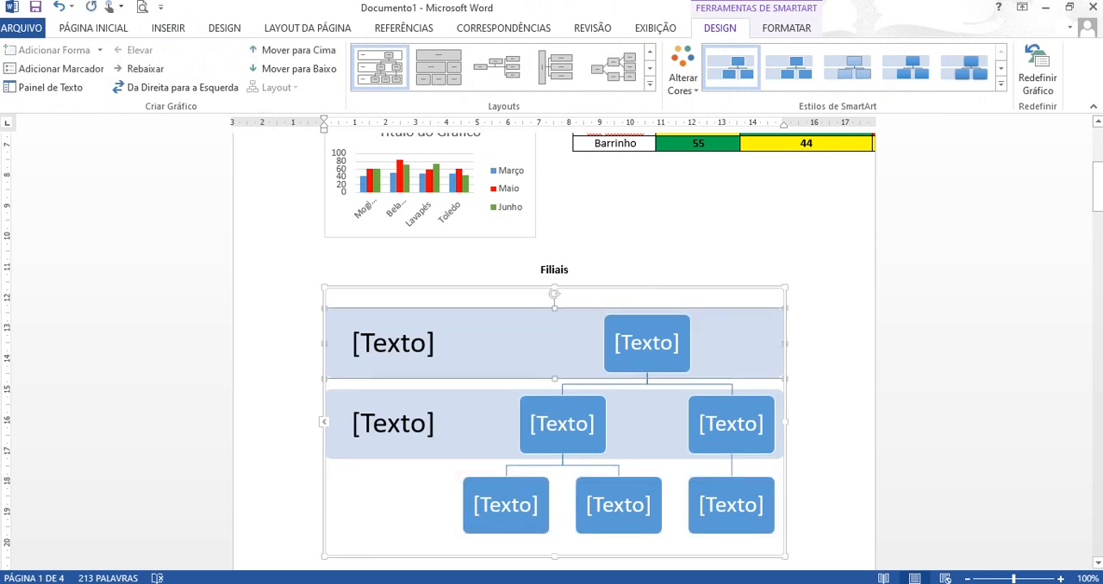
- Remove the label bands from the SmartArt hierarchy and enter "SABESP" in its top box
key("Delete")
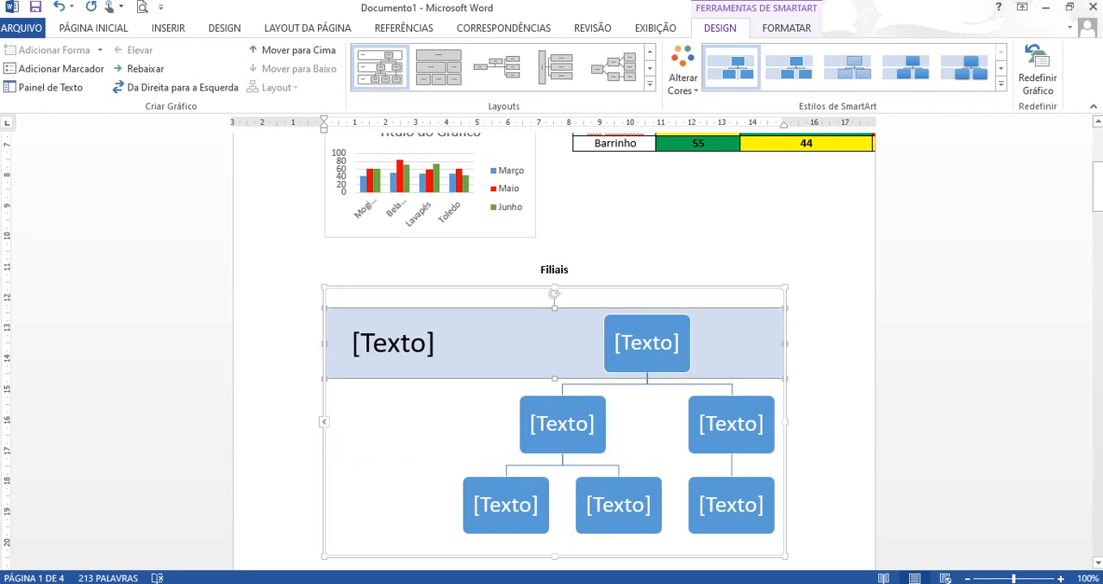
key("Delete")
left_click(592, 323)
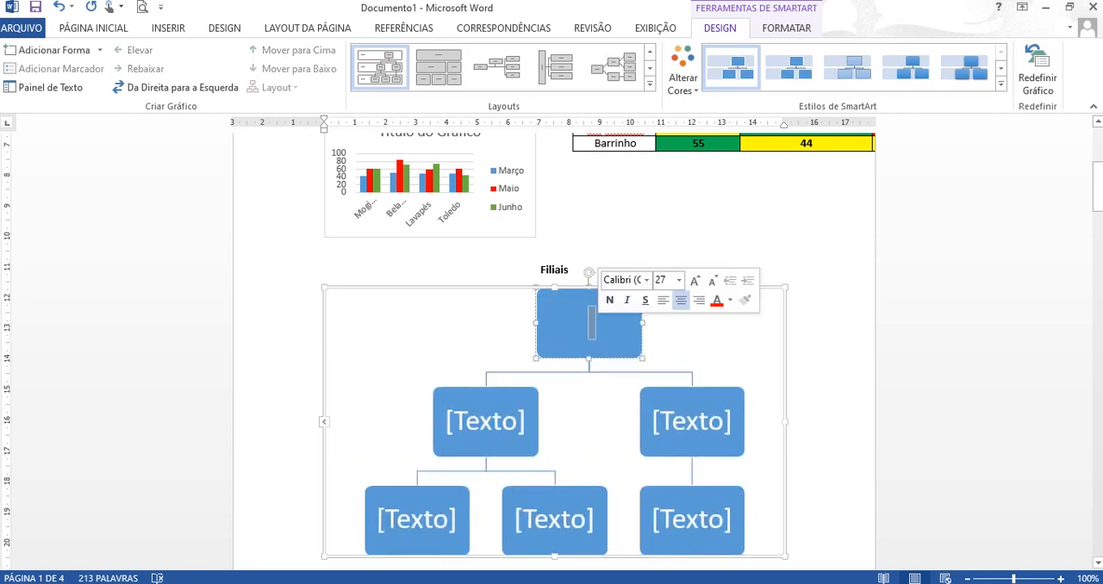
type("SA")
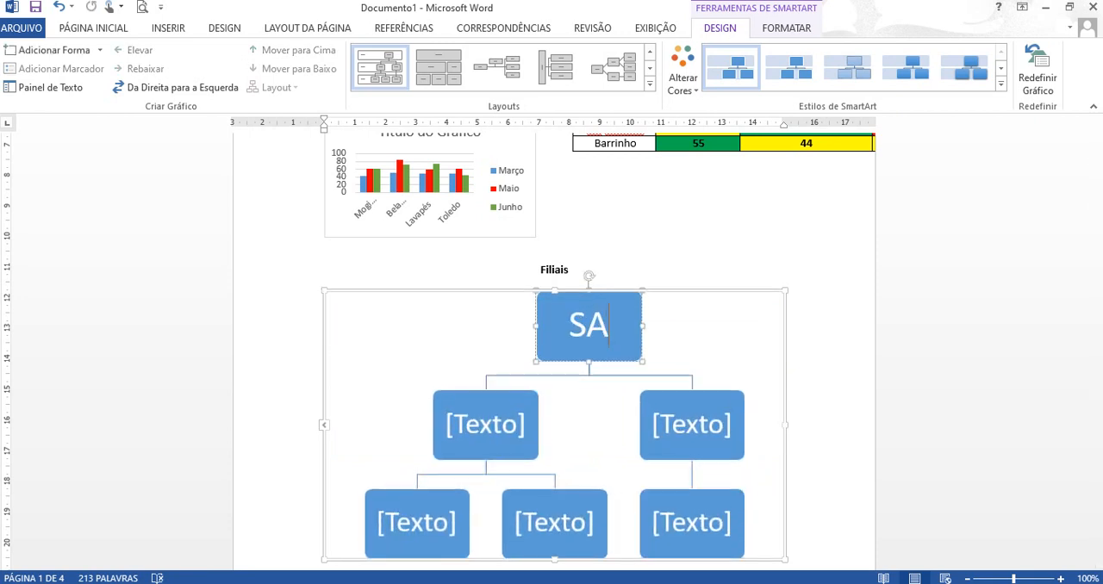
type("BESP")
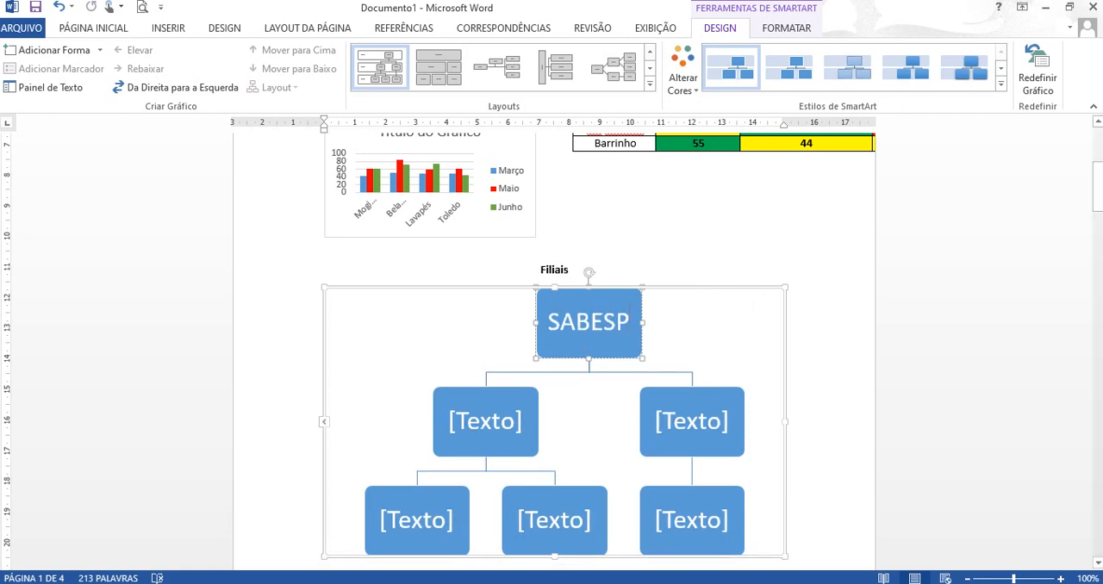
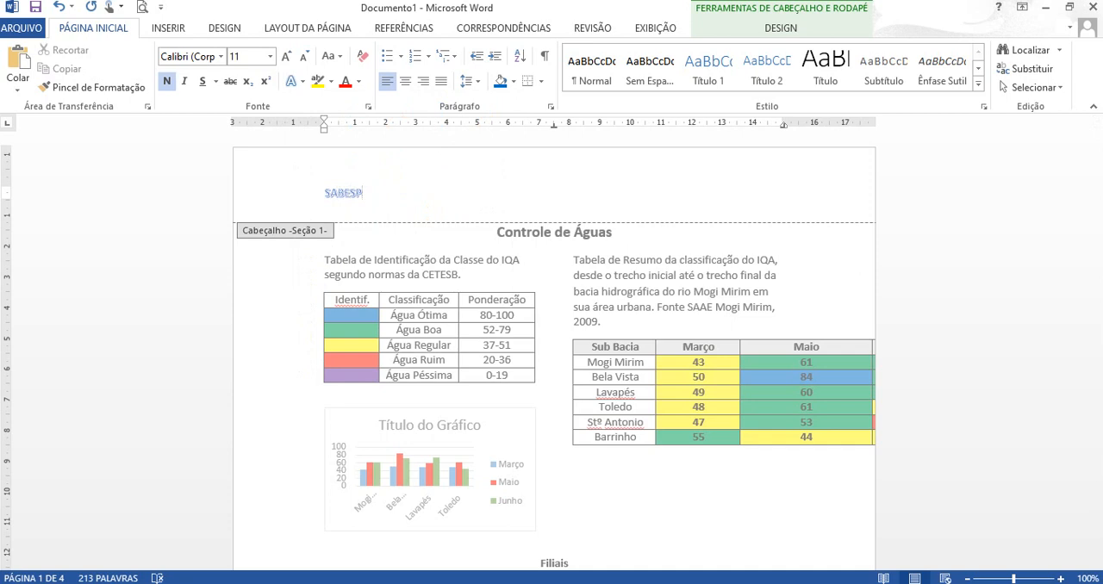
- Search Bing online images for "sabesp" and insert the blue Sabesp logo on a white background into the header
left_click(168, 28)
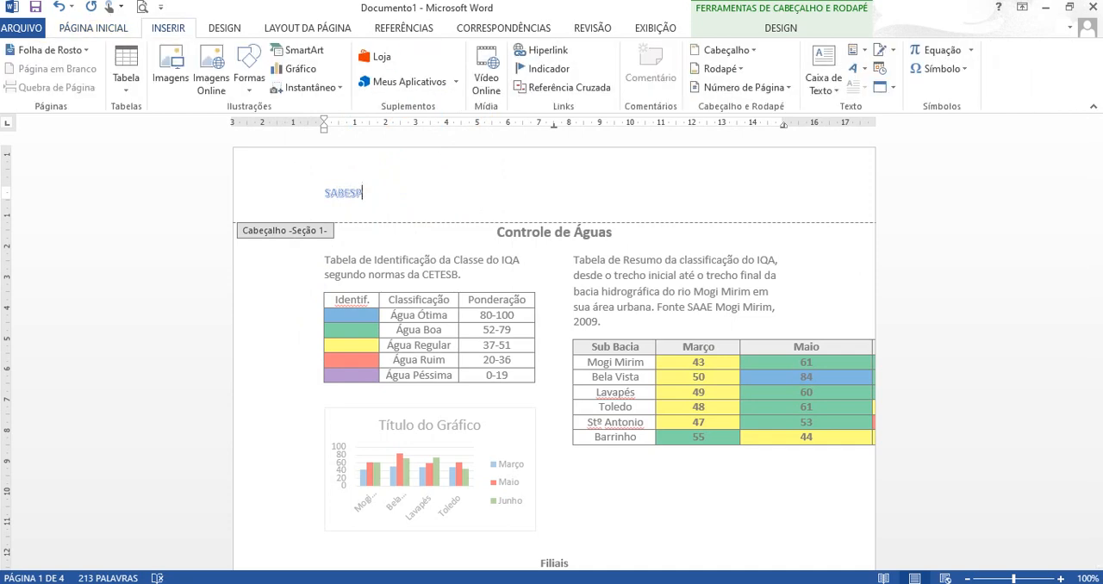
left_click(211, 78)
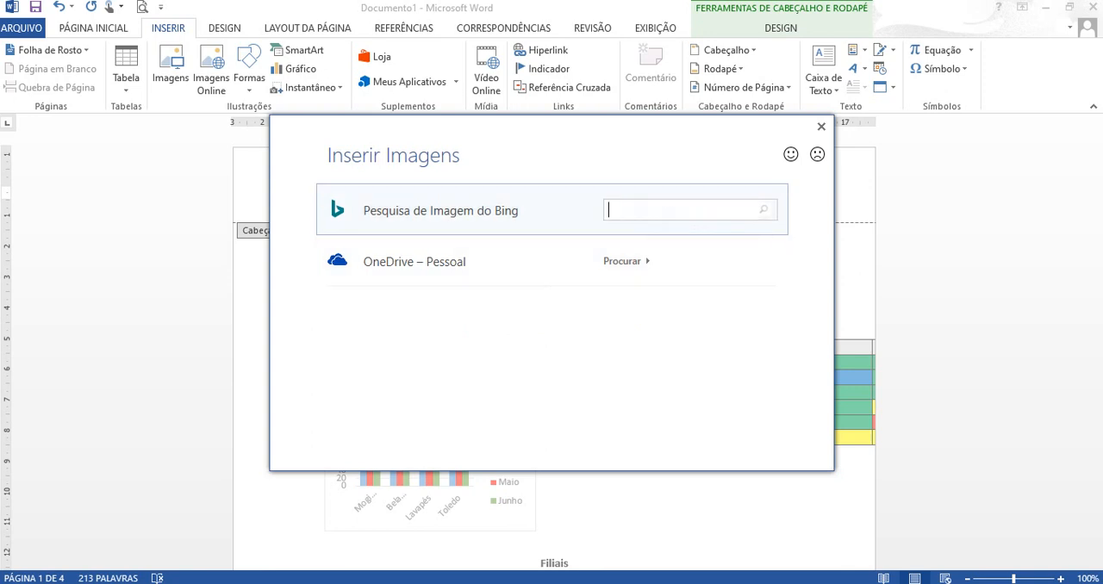
type("sabesp")
key("Return")
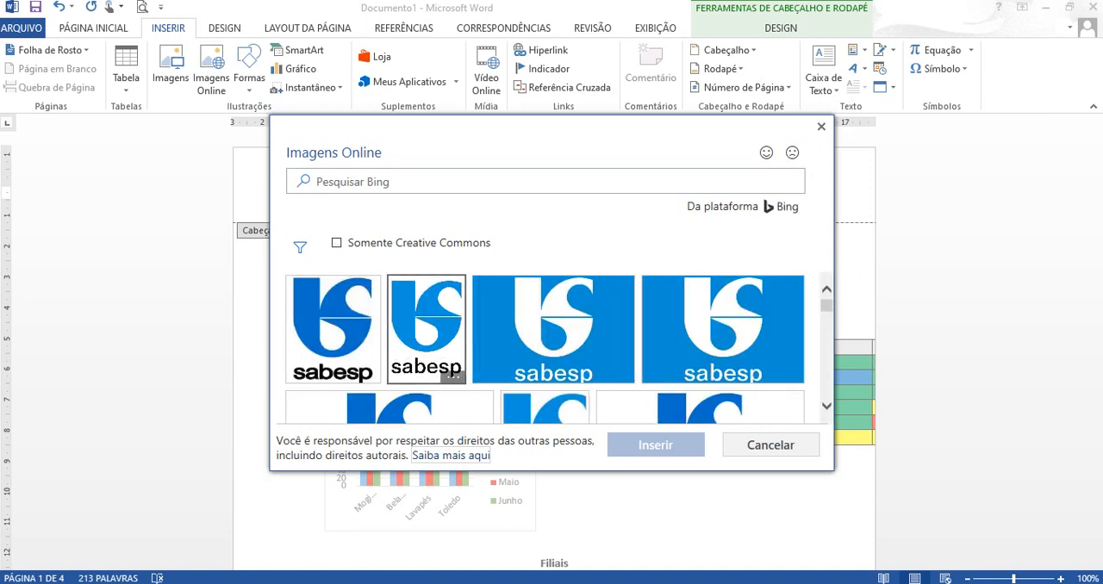
left_click(427, 327)
left_click(655, 445)
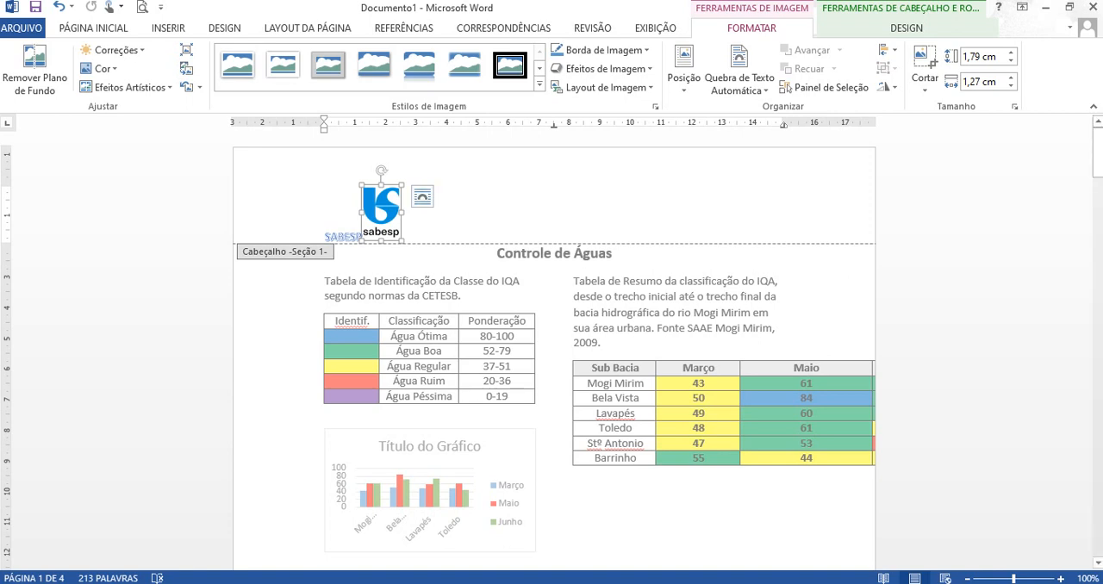
- Set the logo's text wrapping to behind text, move it to the header's far right end, and return to the document body
left_click(422, 197)
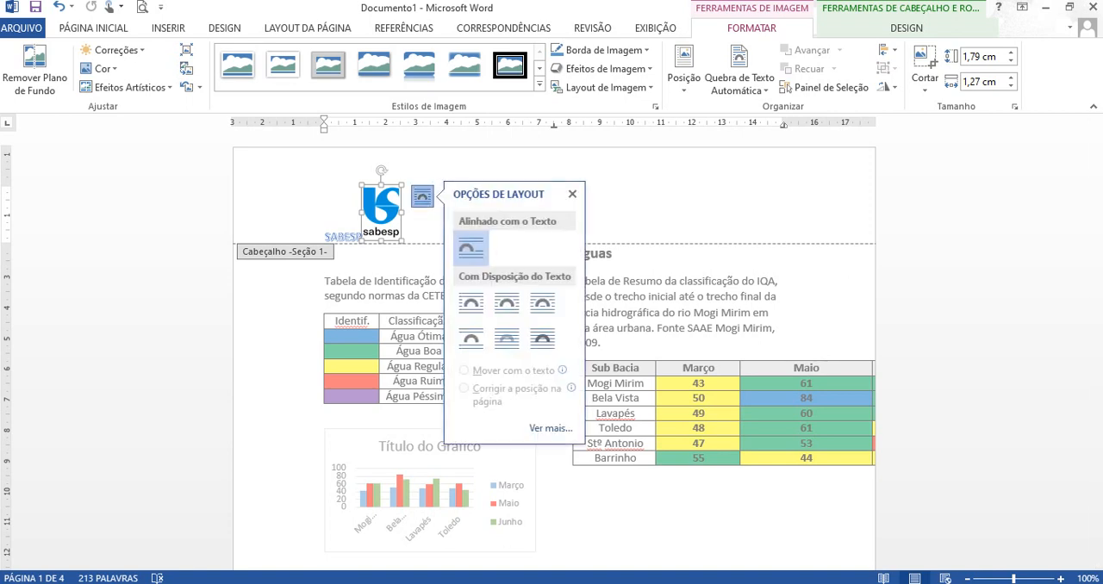
left_click(507, 339)
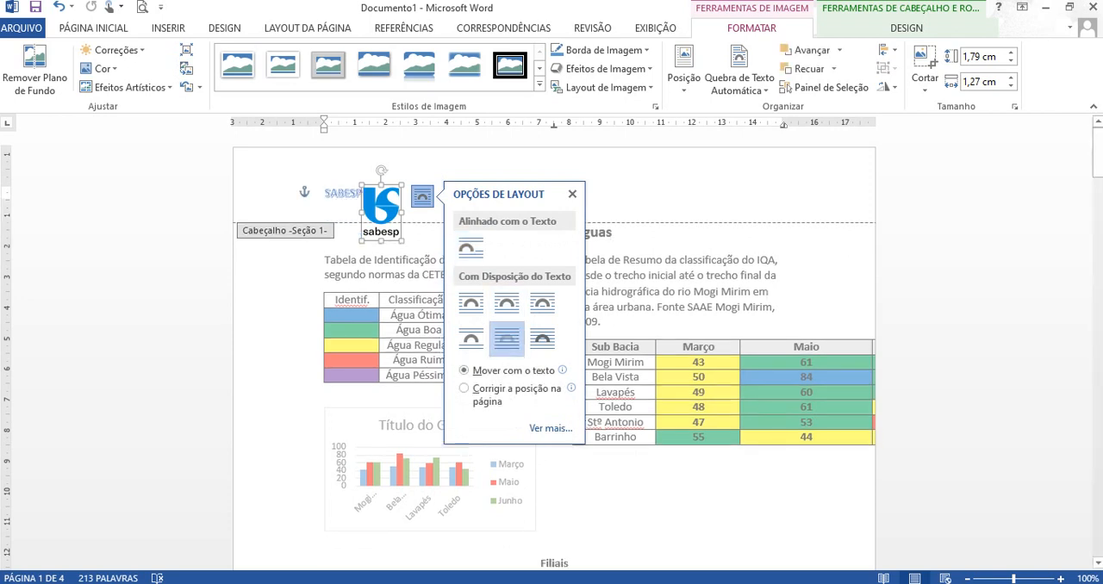
left_click_drag(381, 207, 833, 190)
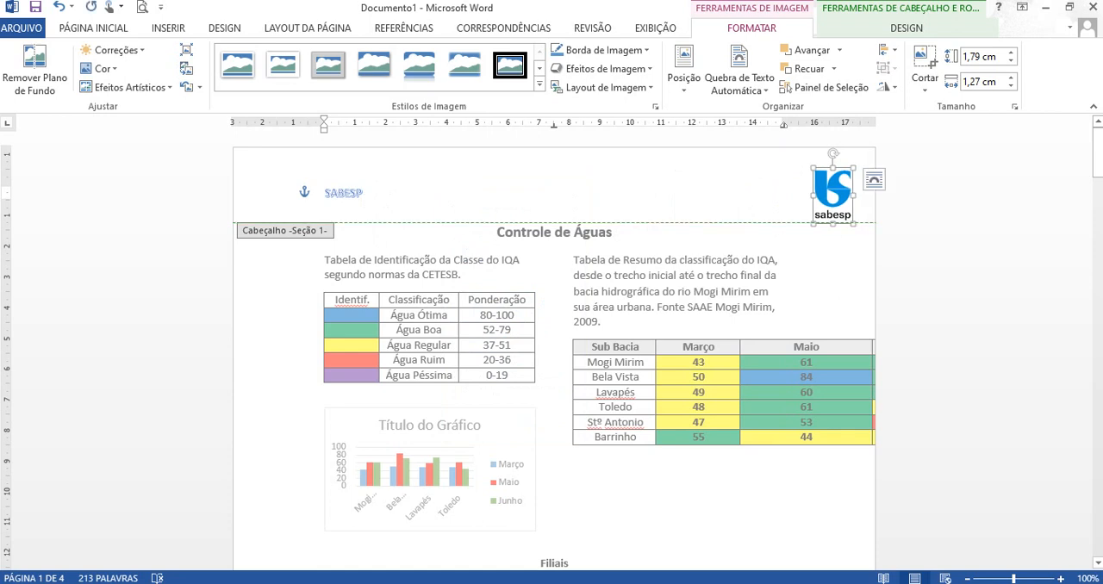
double_click(779, 275)
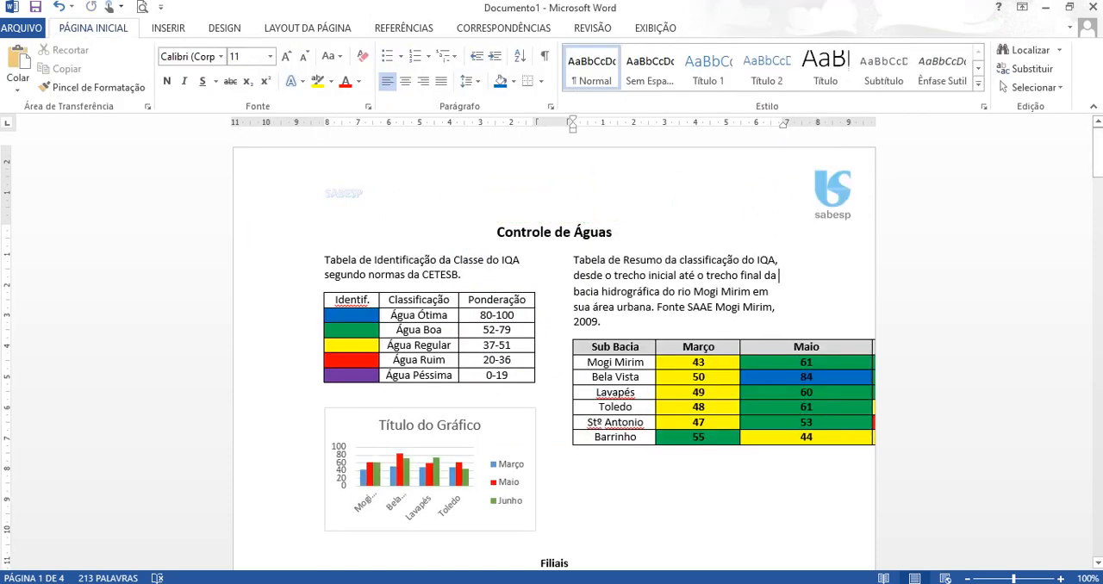
- Compare the first page's footer with the Atividade Word PDF and cut the address and telephone lines from the footer in Word
left_click_drag(1097, 153, 1097, 234)
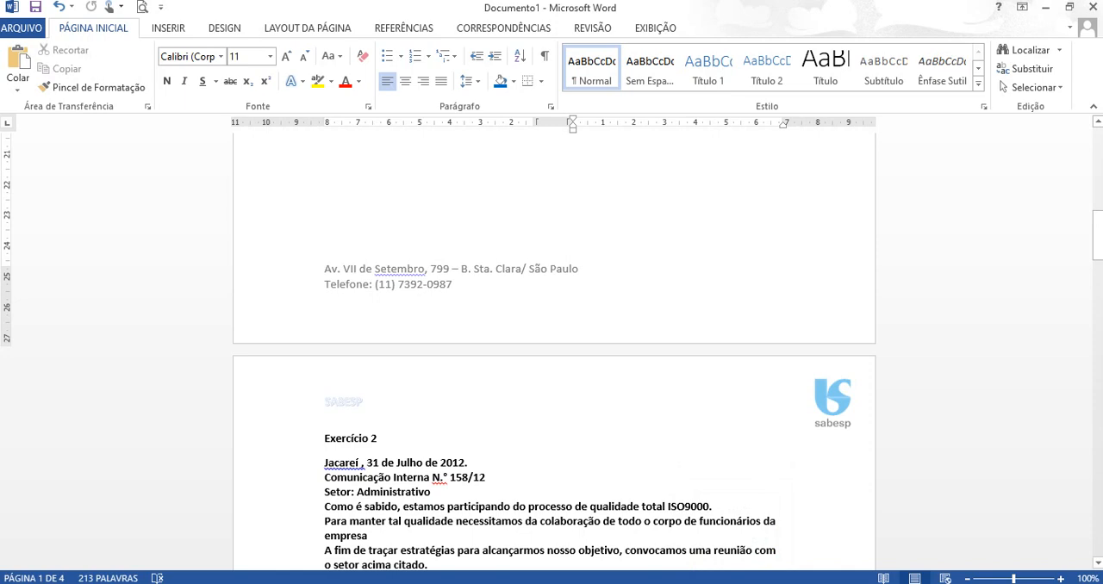
double_click(326, 255)
key("alt+Tab")
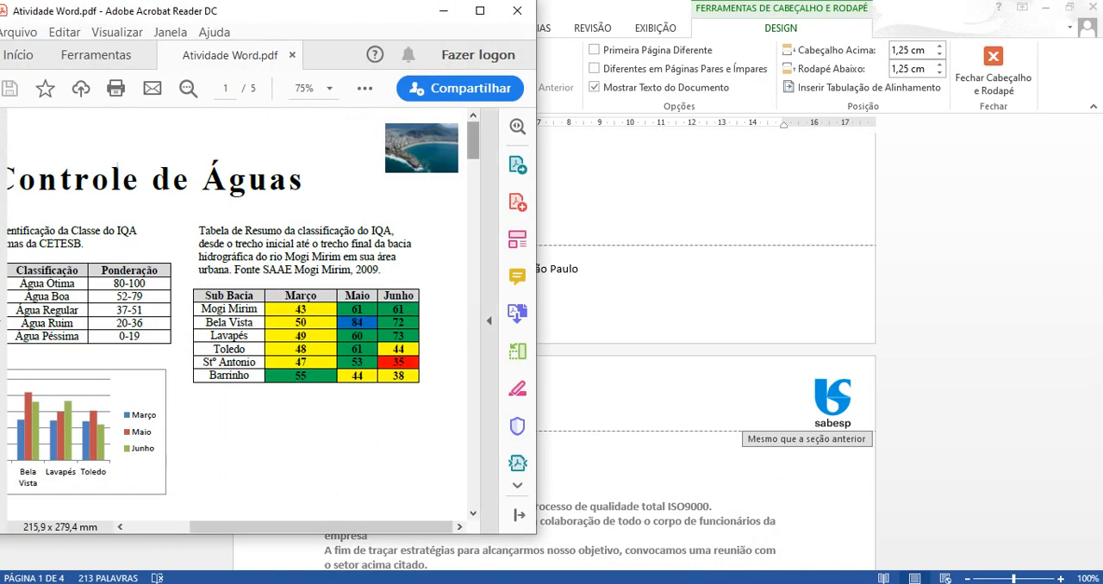
left_click_drag(472, 140, 473, 207)
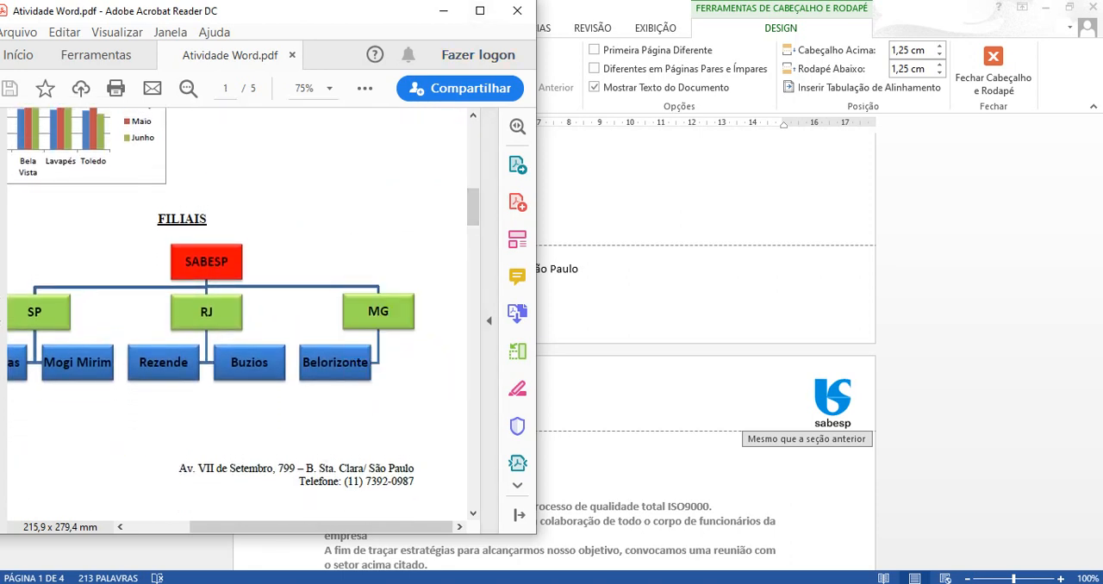
left_click_drag(331, 527, 269, 527)
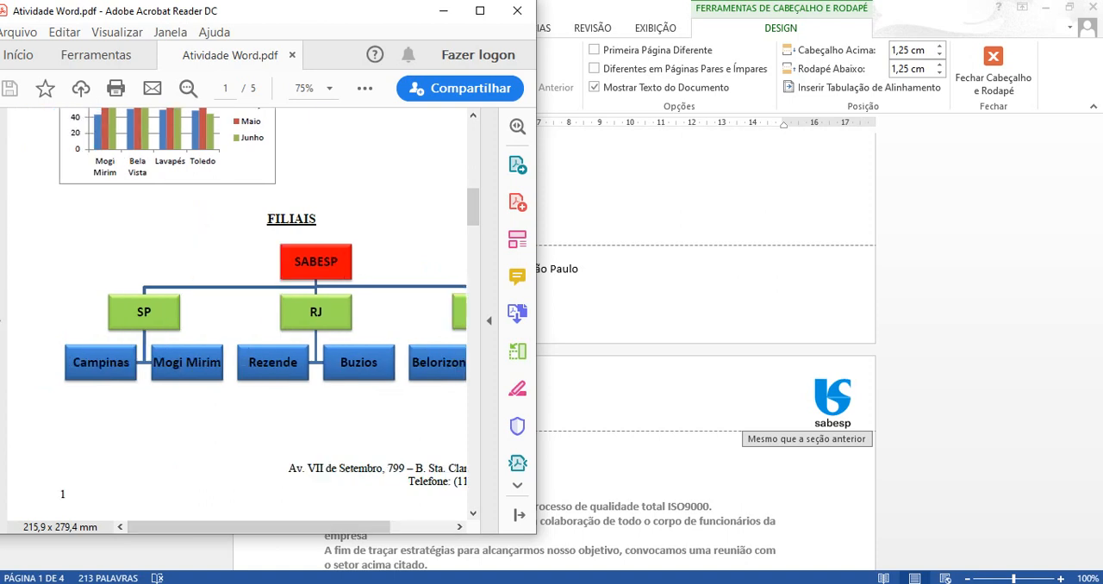
left_click(647, 255)
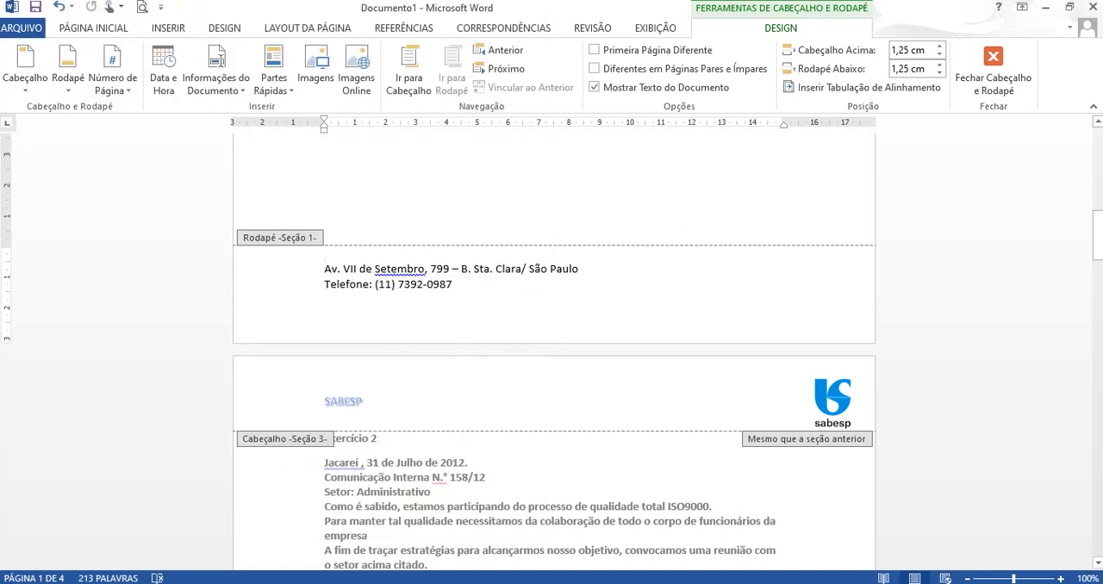
left_click_drag(461, 285, 325, 269)
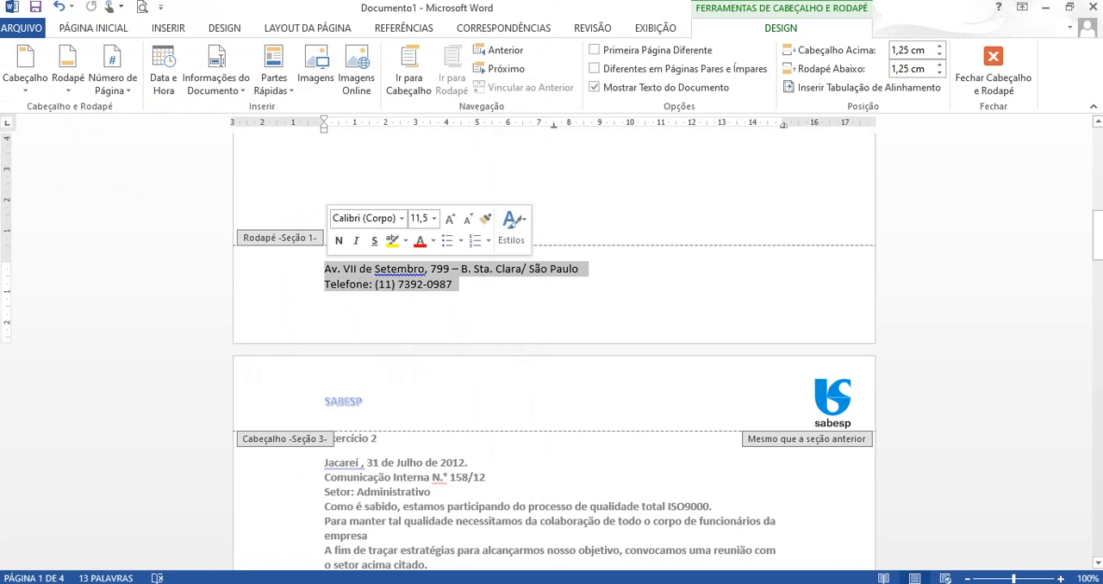
key("Delete")
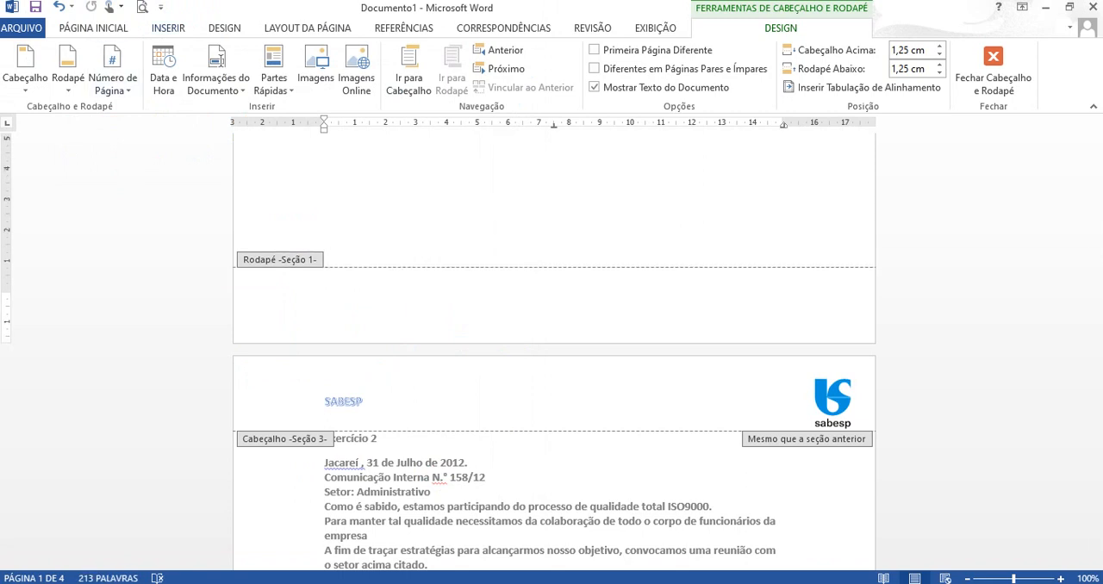
- Insert a page number at the end of the page using the Número sem Formatação 1 style
left_click(168, 28)
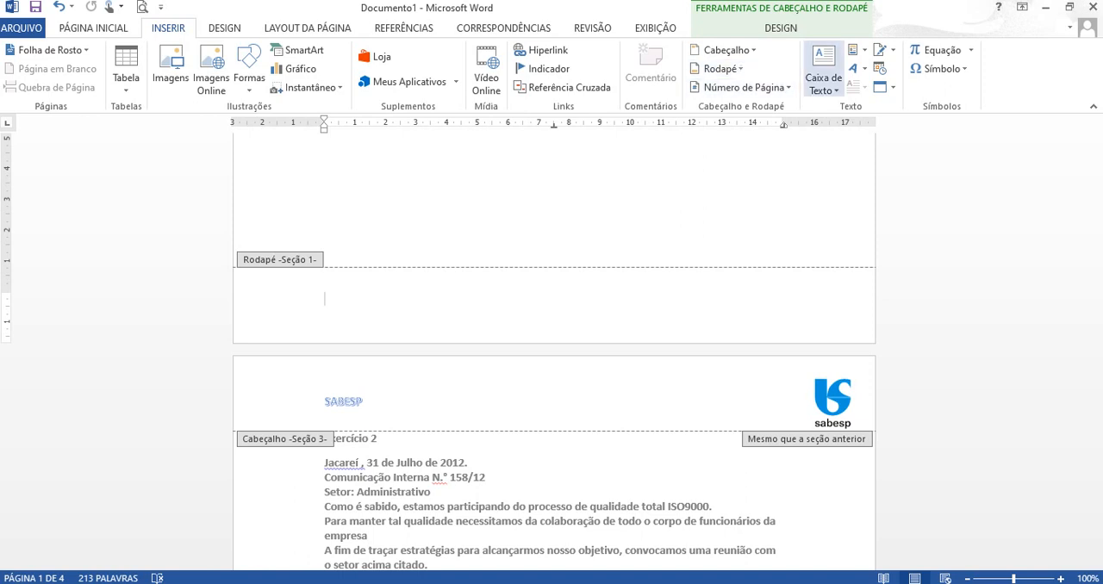
left_click(744, 88)
mouse_move(746, 108)
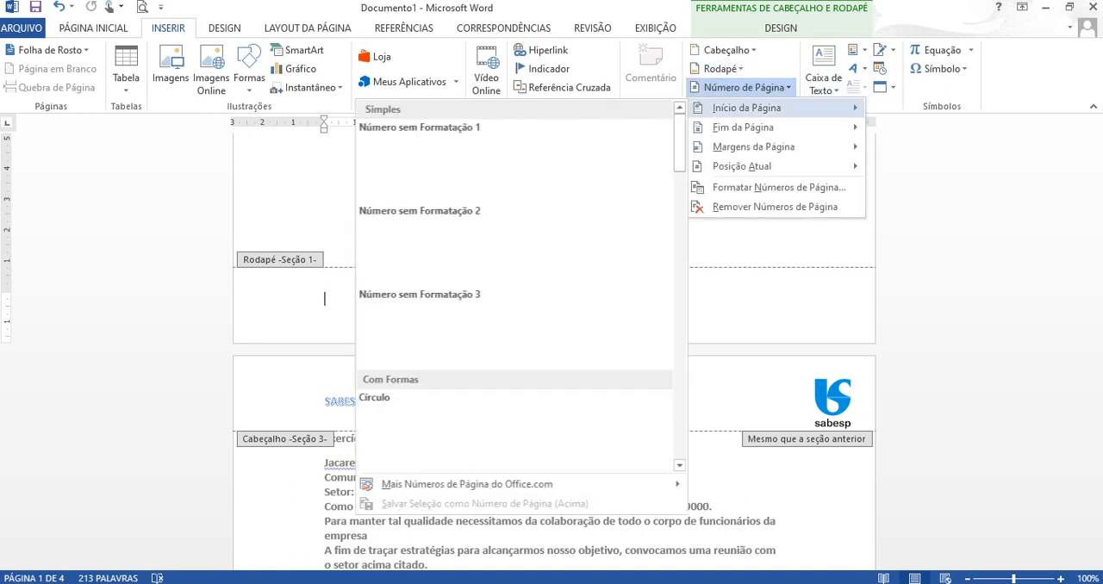
mouse_move(743, 127)
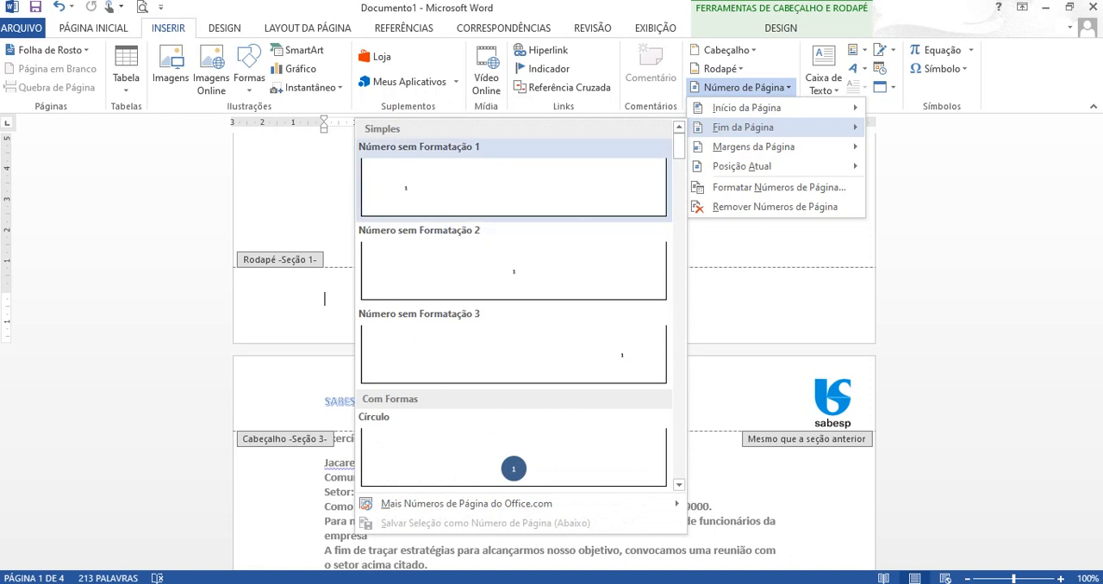
left_click(513, 185)
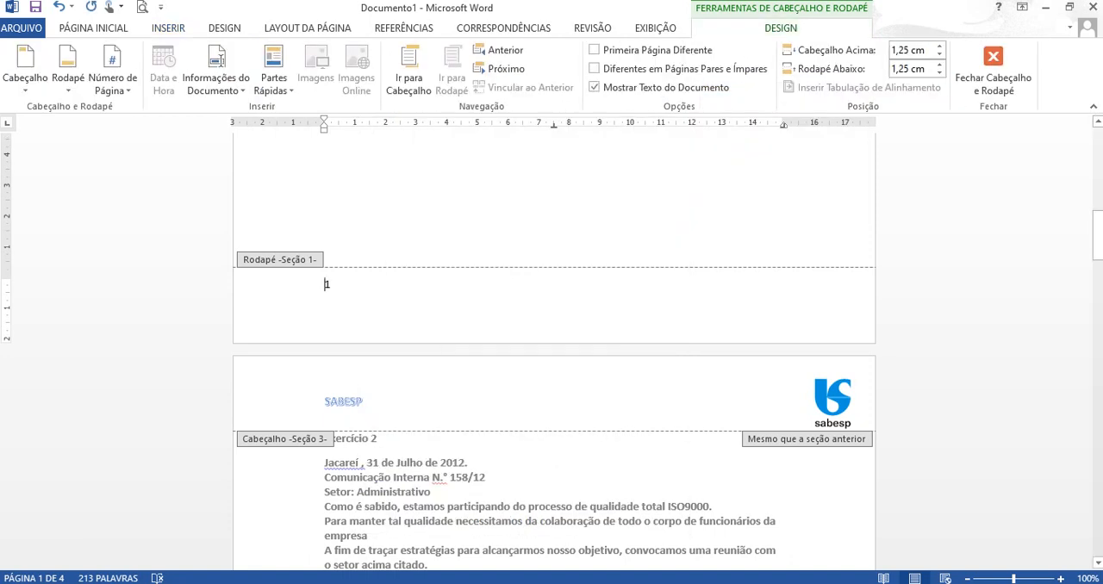
- Show the paragraph marks, paste the cut address and telephone lines above the page number, and remove the extra blank paragraph in the footer
left_click(93, 29)
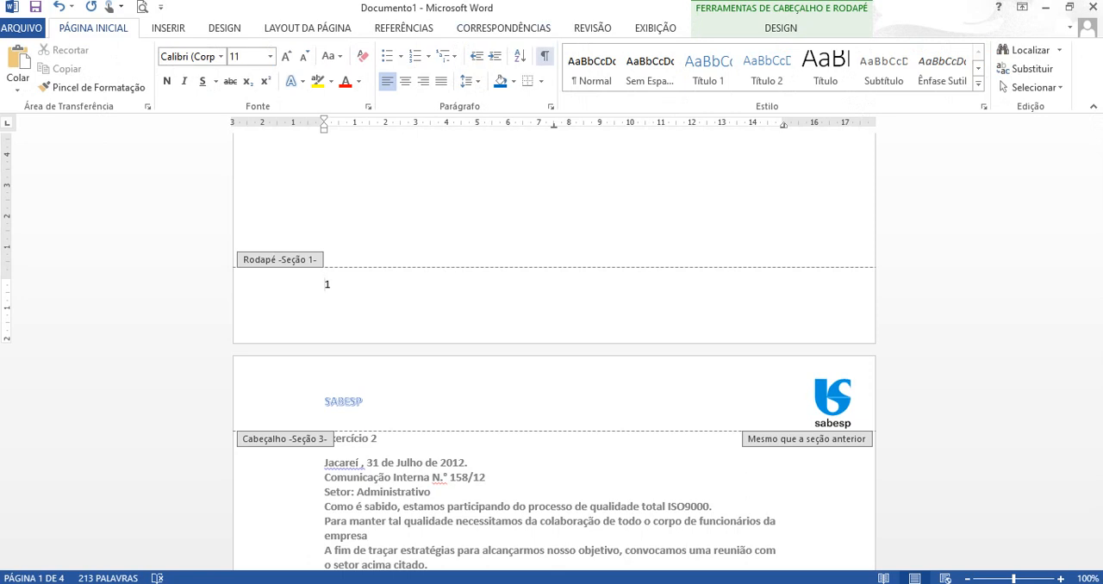
left_click(545, 56)
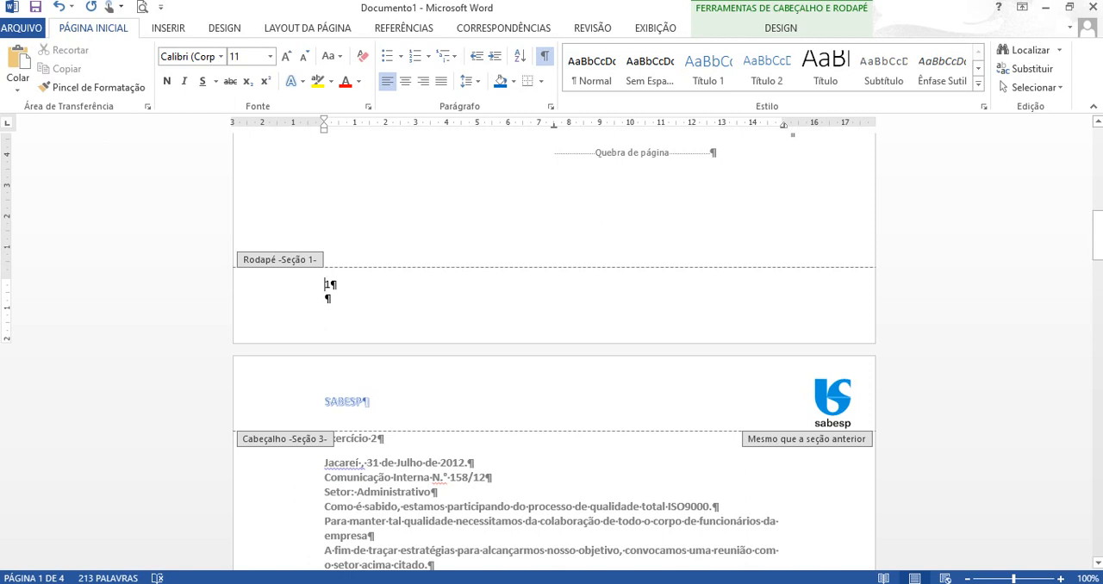
key("Return")
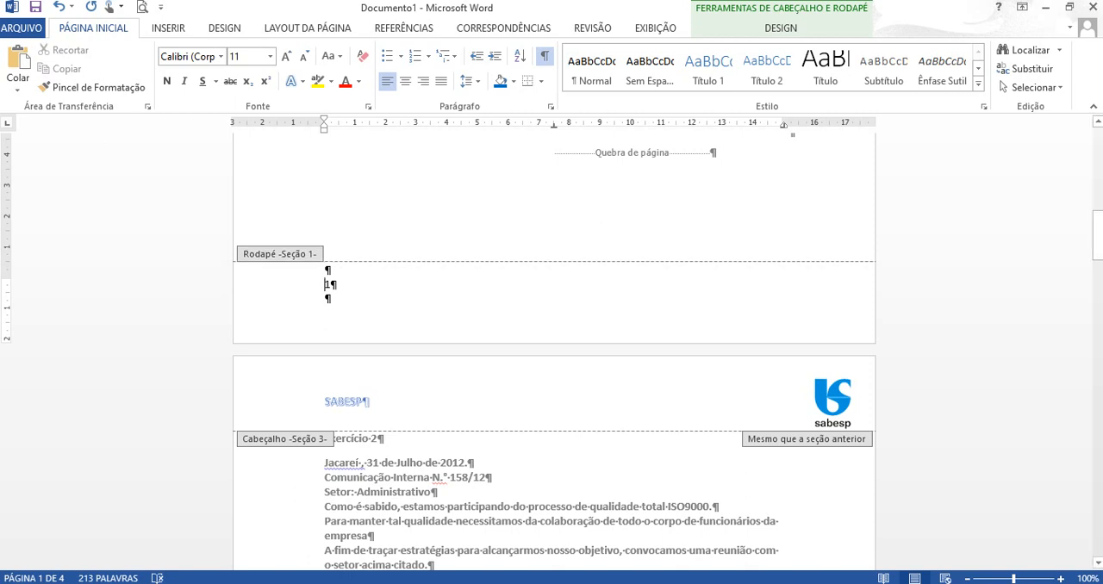
key("BackSpace")
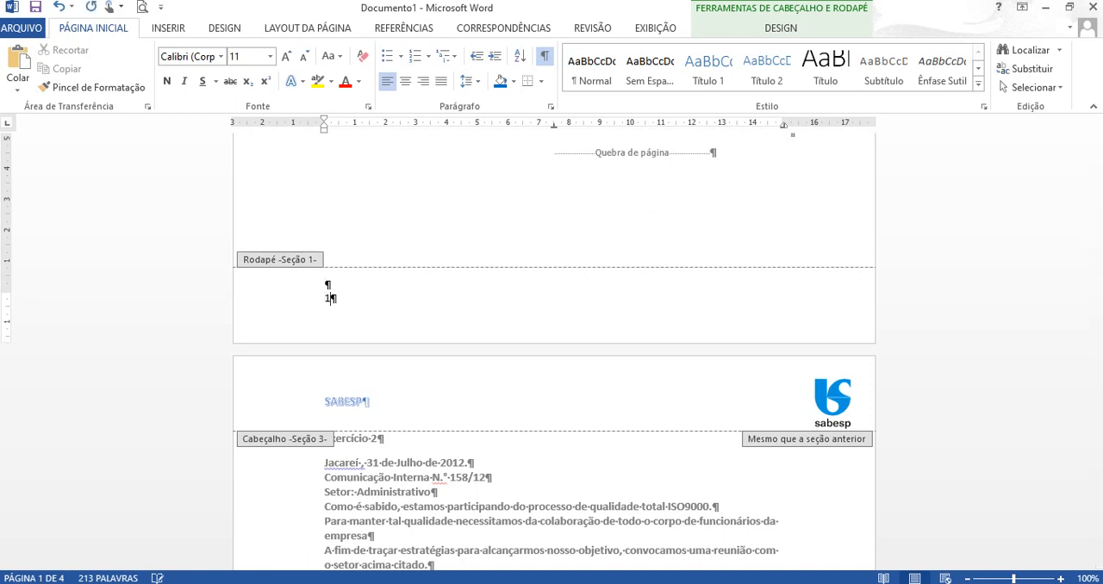
key("Up")
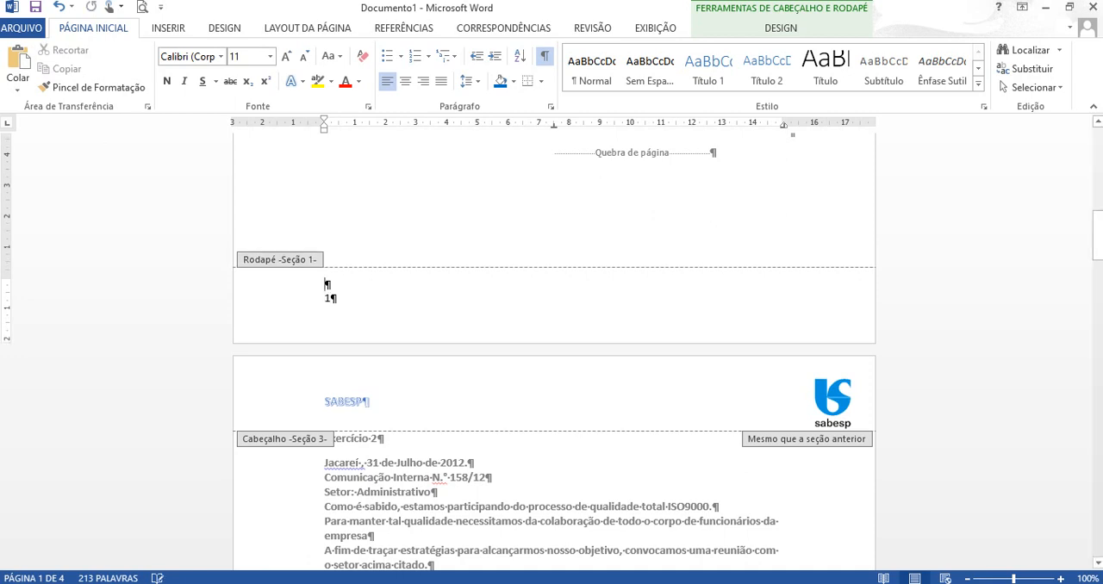
key("Delete")
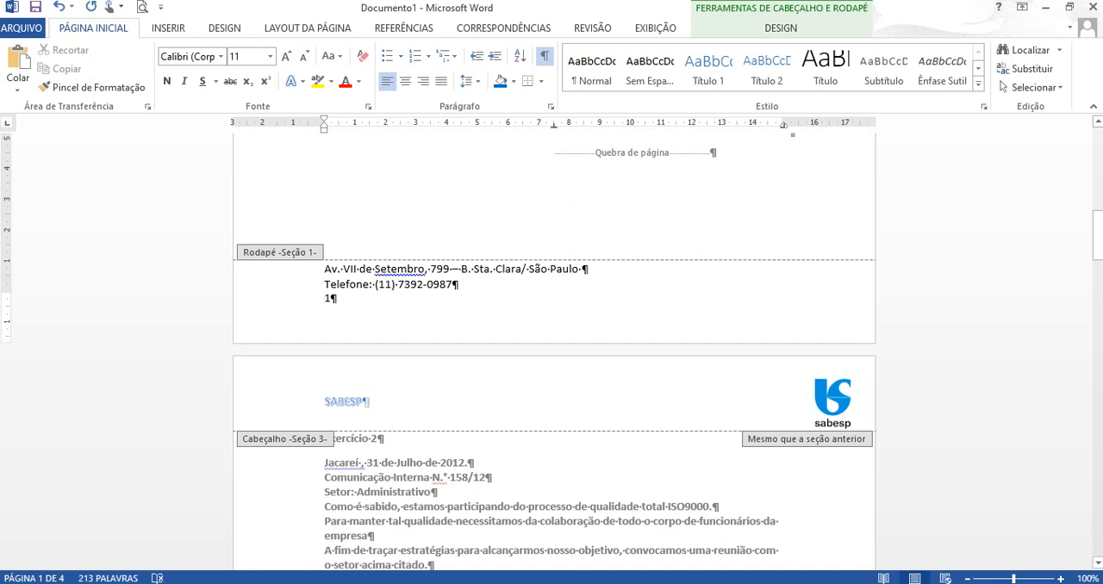
- Right-align the address and telephone lines in the footer
key("shift+Up")
key("shift+Up")
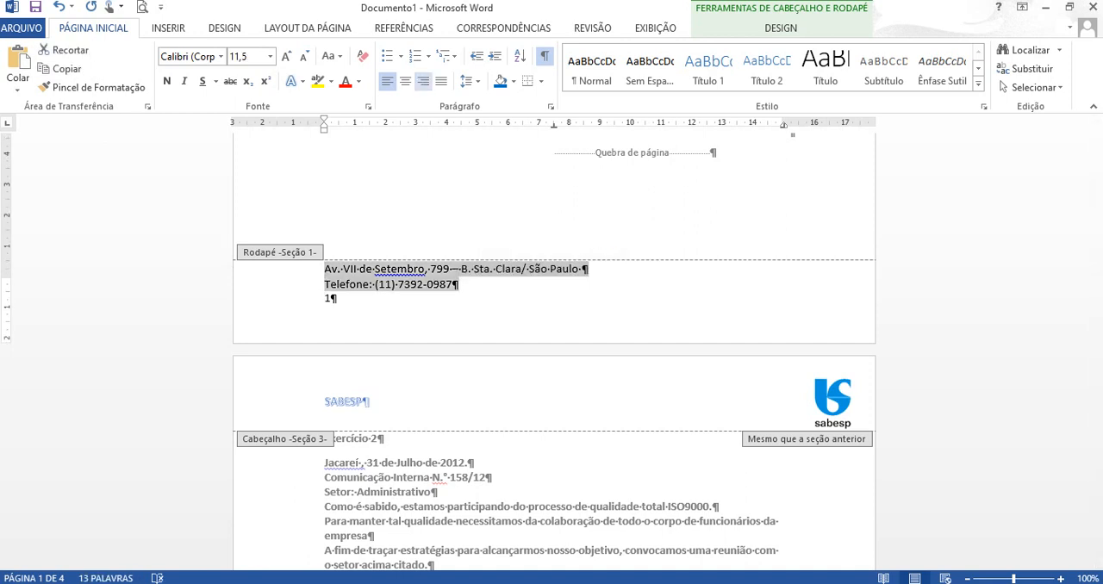
key("ctrl+g")
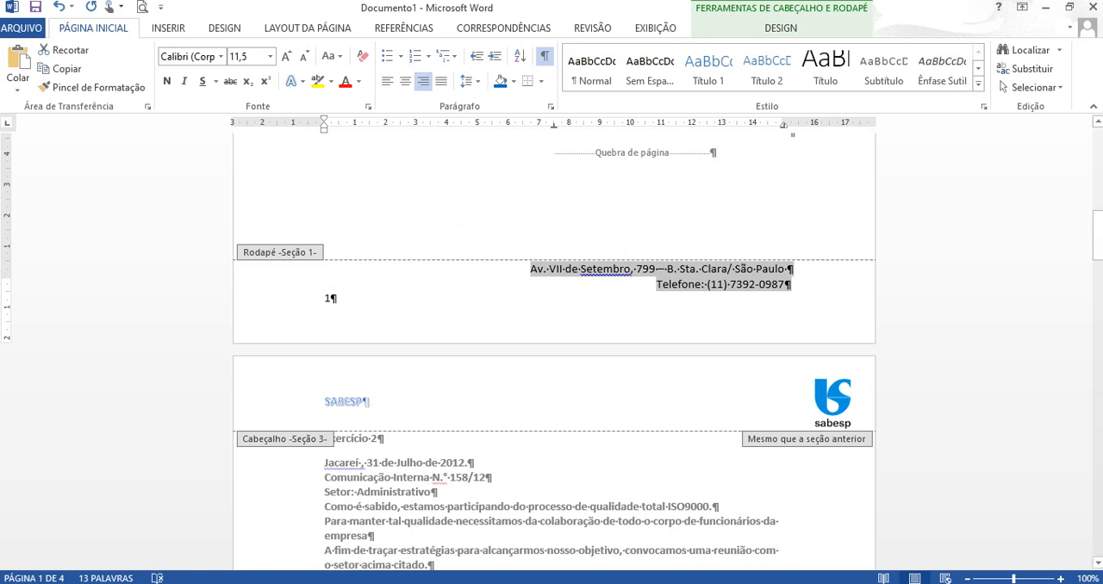
- Check the first page's footer and the Exercício 2 letter's layout in the Atividade Word PDF, and return to Word
key("alt+Tab")
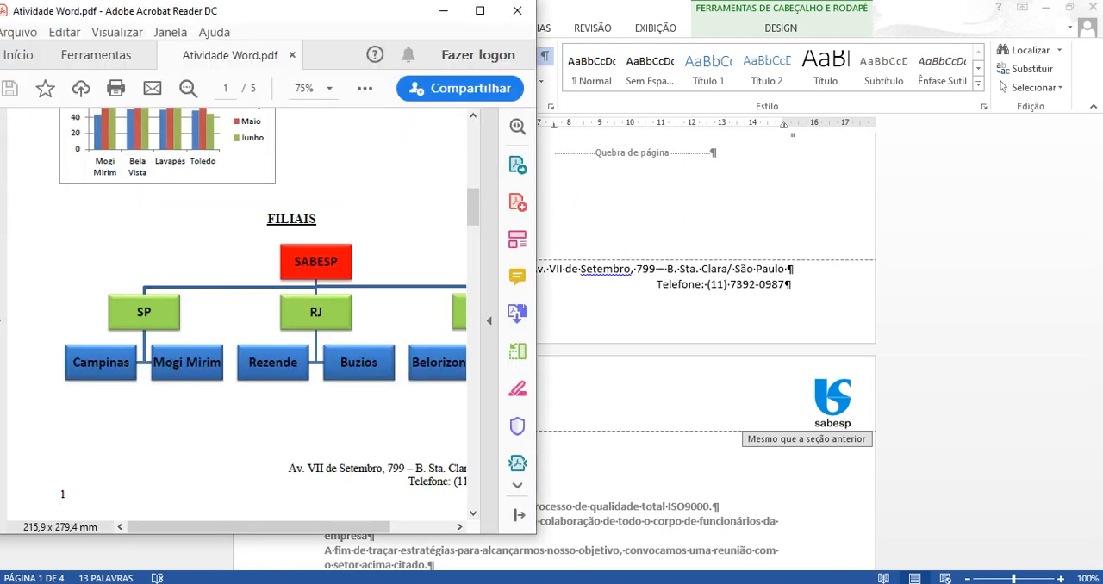
left_click(480, 10)
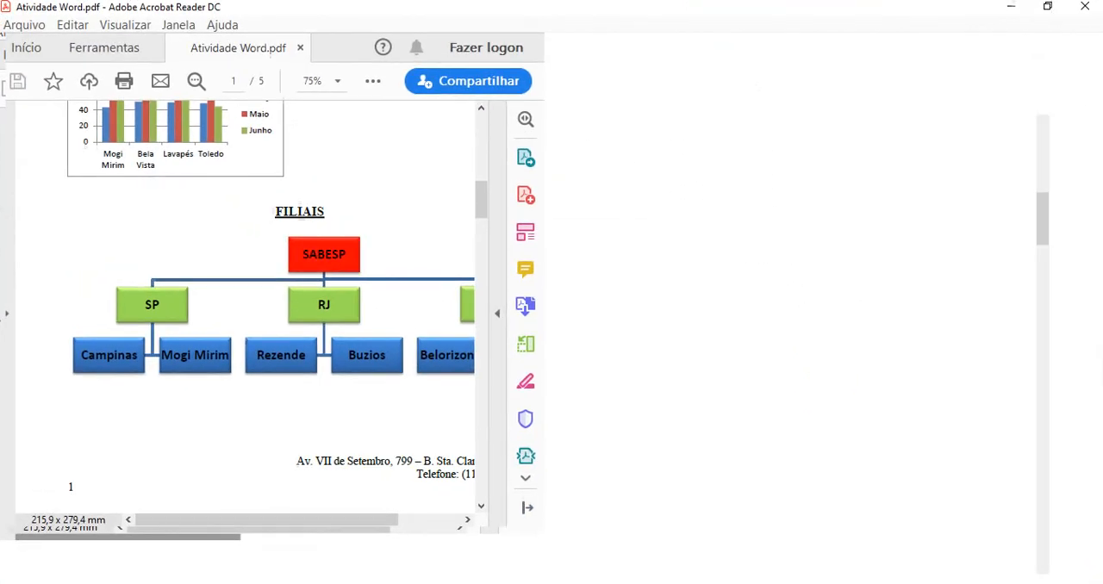
mouse_move(1043, 221)
left_mouse_down()
mouse_move(1043, 231)
mouse_move(1043, 221)
left_mouse_up()
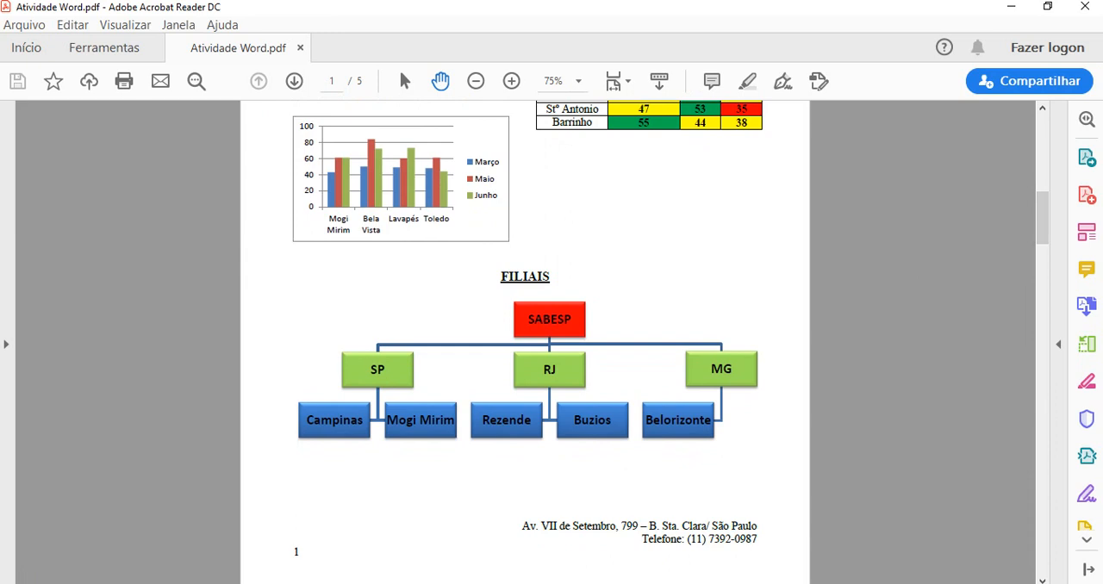
left_click_drag(1043, 220, 1043, 239)
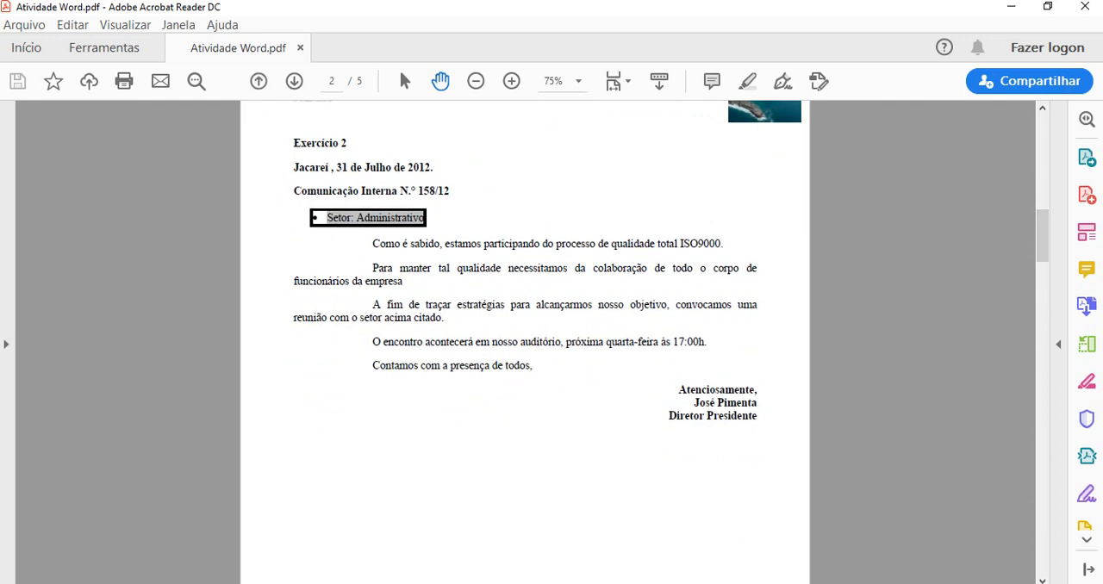
key("alt+Tab")
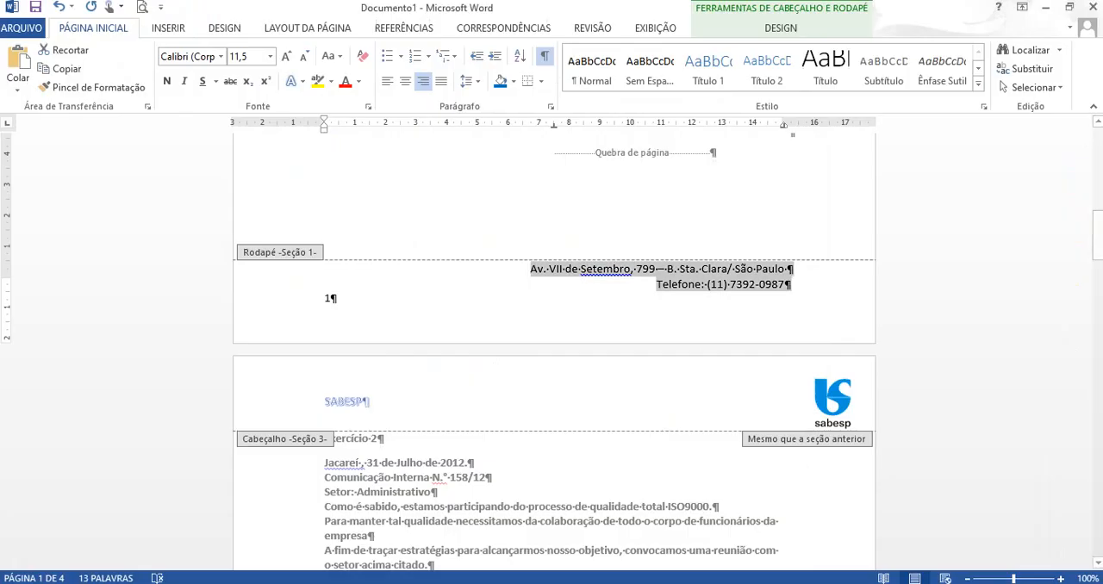
- Leave the footer and give the Exercício 2 letter's body paragraphs, from "Como é sabido" to "Contamos com a presença", a 1,25 cm first-line indent
double_click(571, 154)
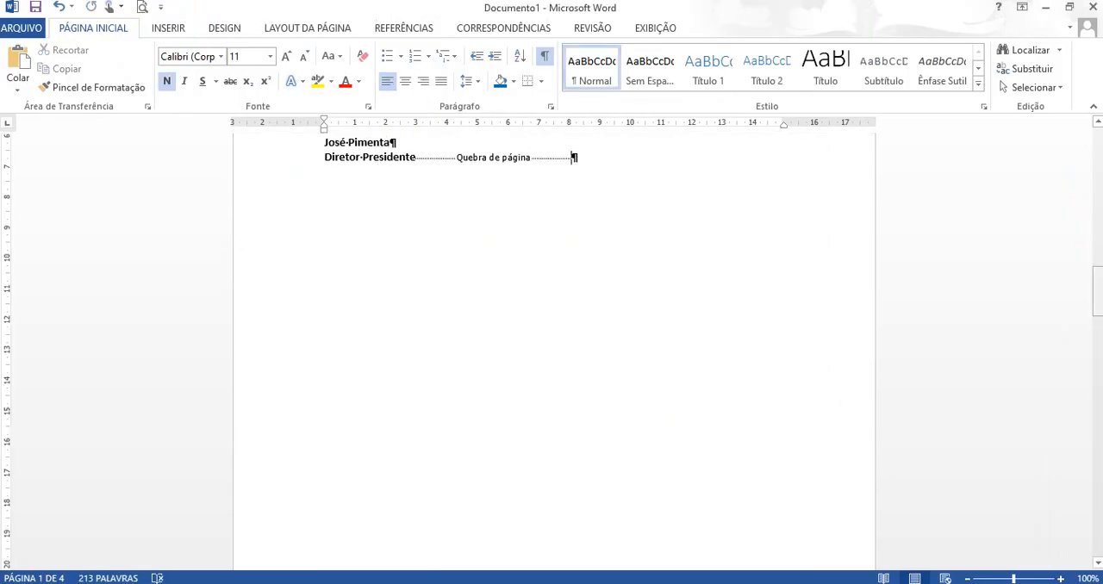
left_click_drag(1098, 298, 1098, 263)
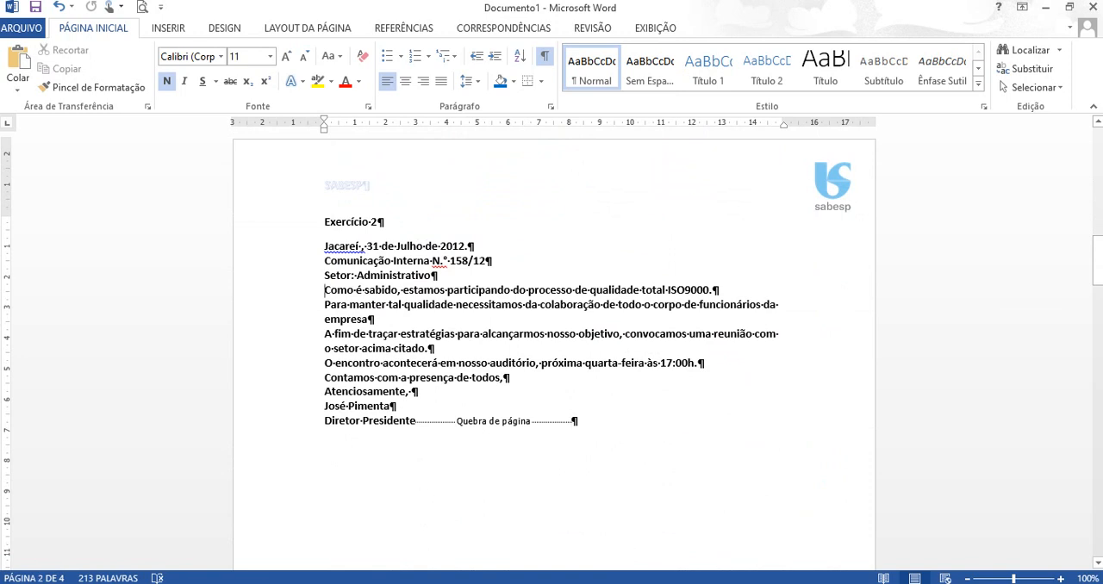
left_click_drag(325, 290, 512, 379)
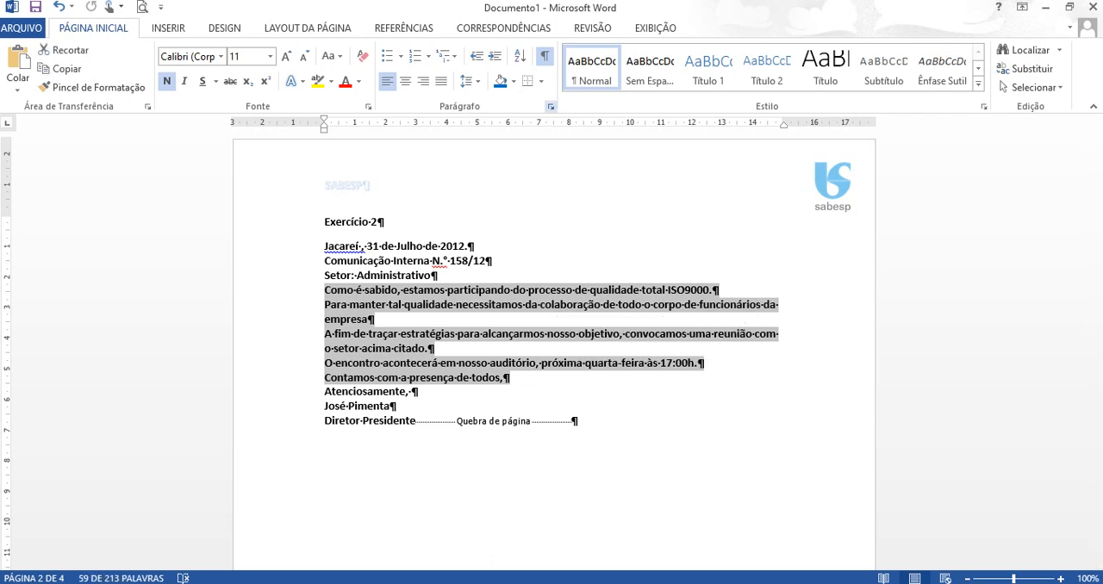
left_click(550, 106)
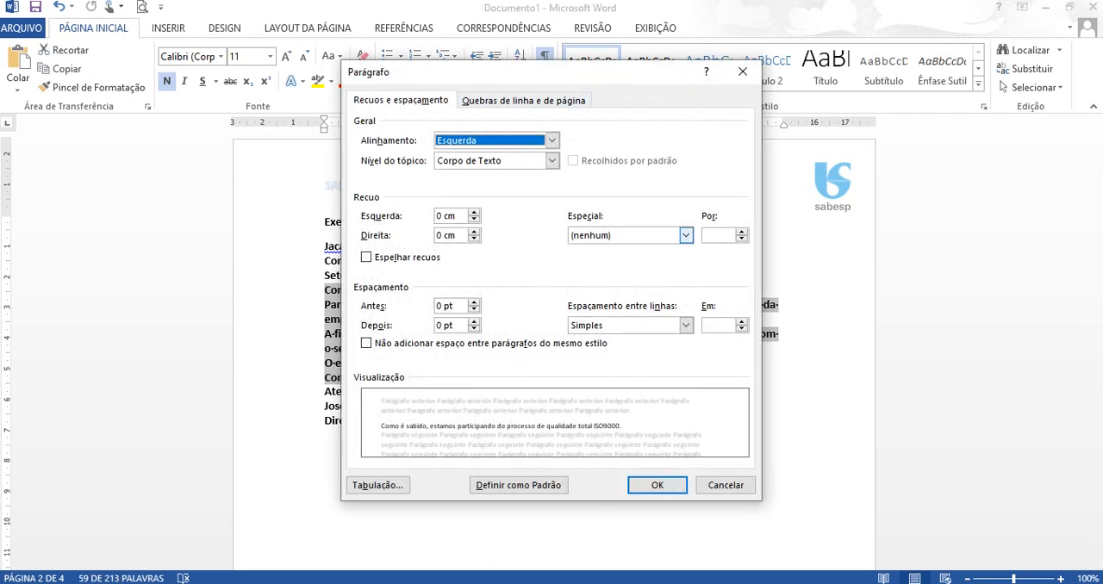
left_click(685, 235)
left_click(598, 260)
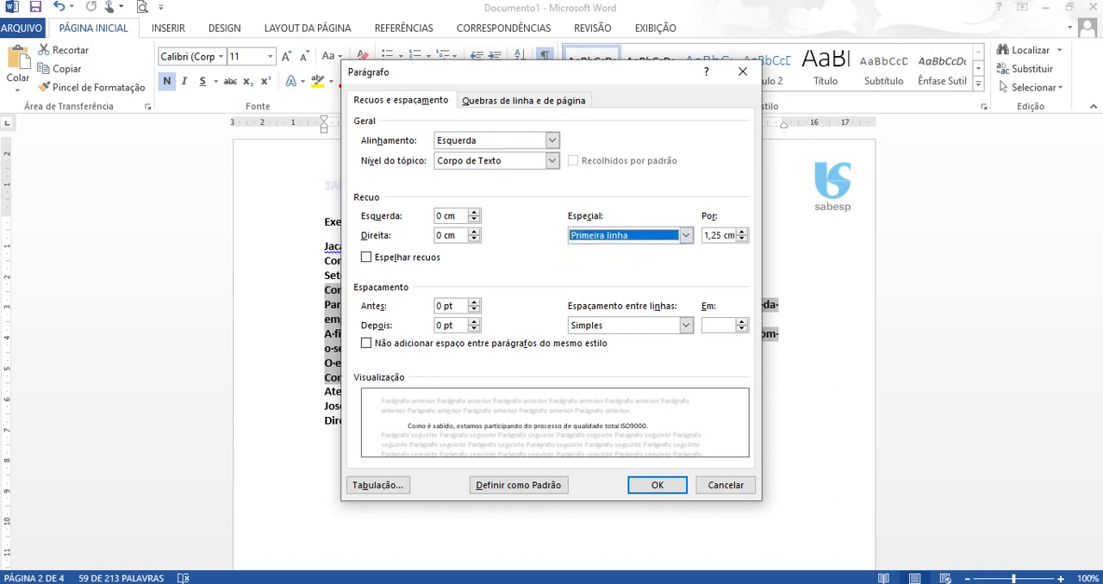
left_click(656, 485)
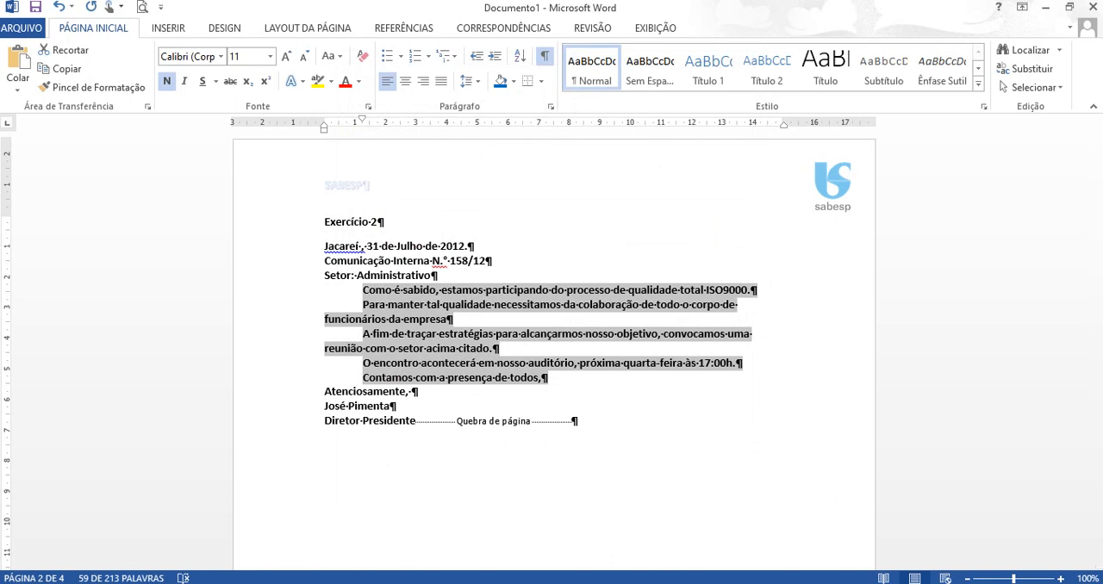
- Set the line spacing of the Exercício 2 letter, from the date line through "Diretor Presidente", to 1,5 linhas
left_click(325, 392)
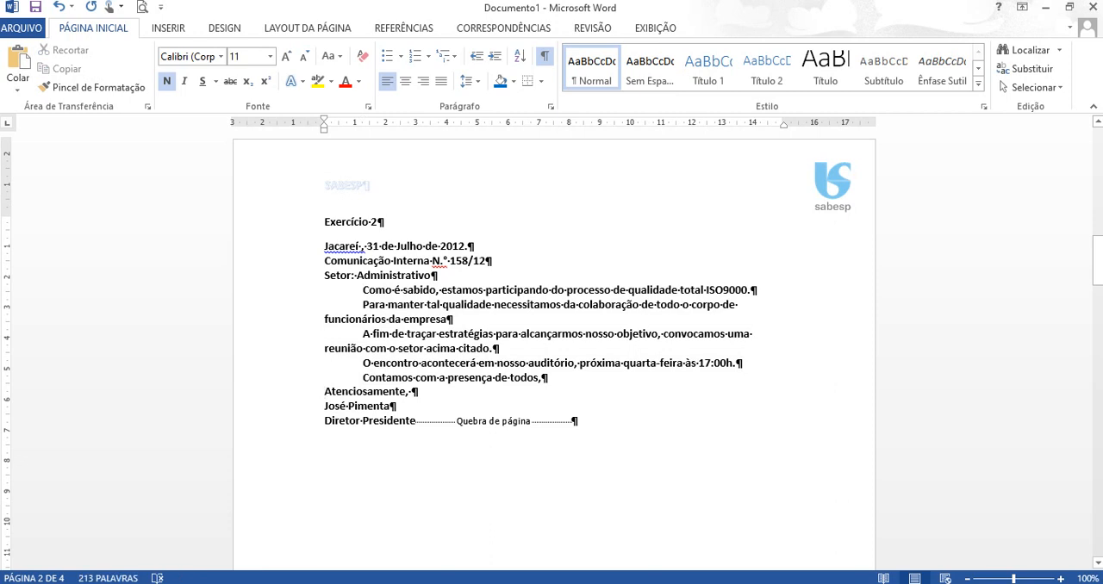
left_click_drag(325, 247, 577, 421)
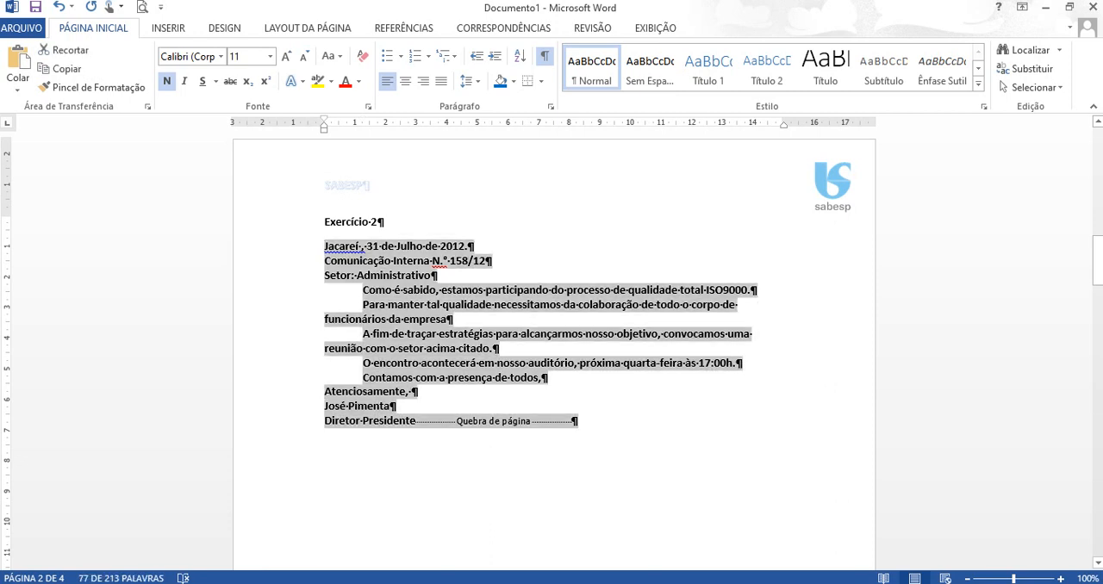
left_click(550, 106)
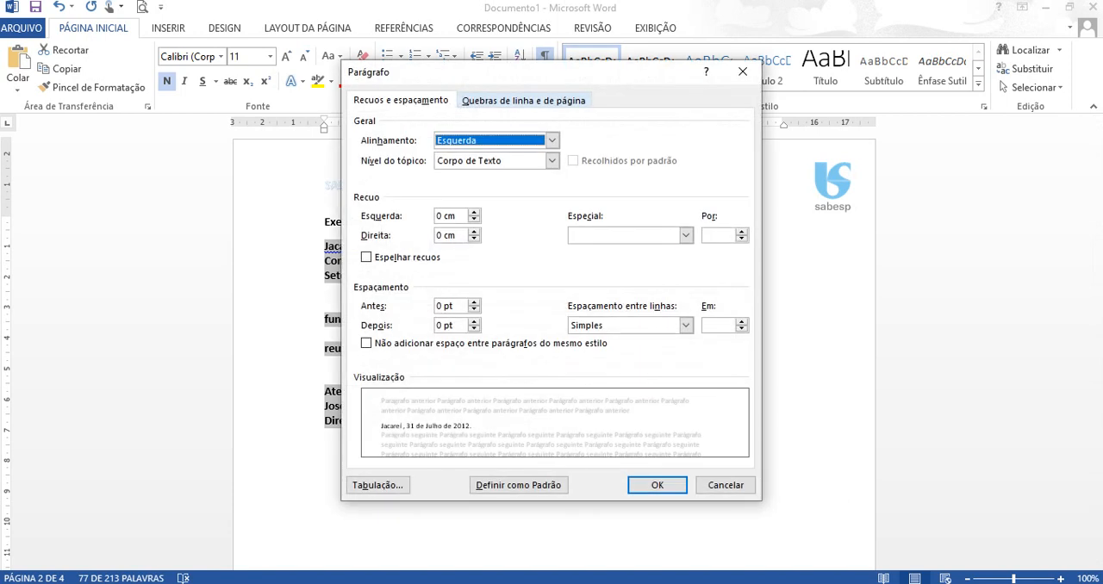
left_click(685, 324)
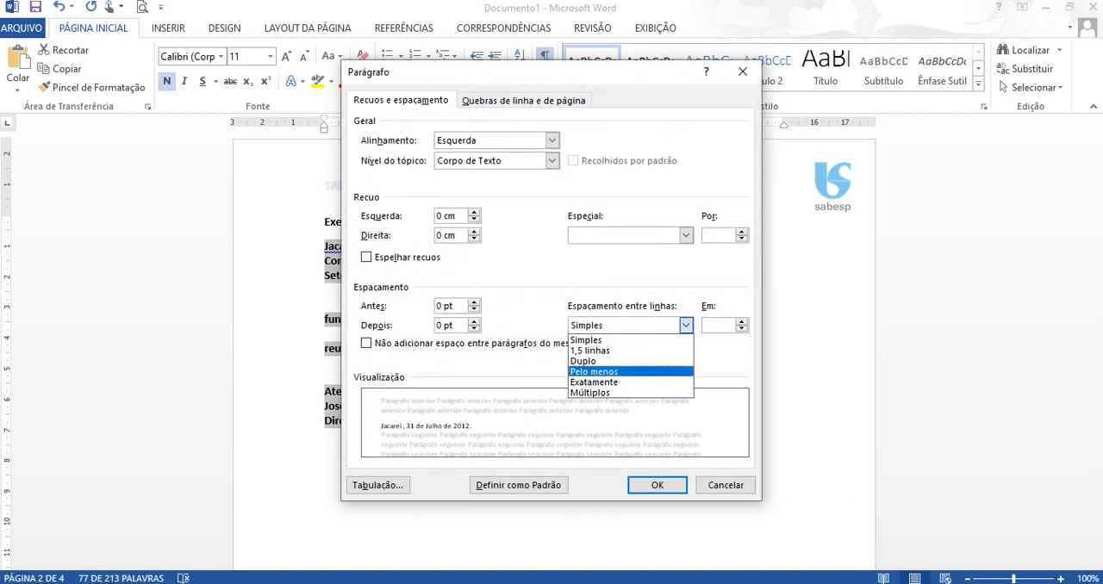
left_click(589, 351)
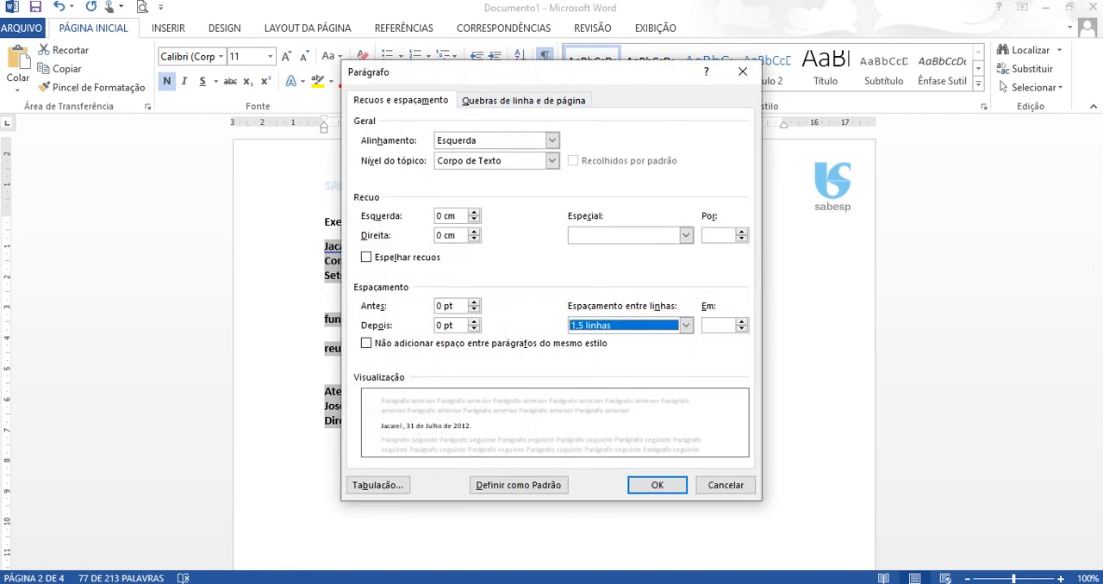
left_click(657, 485)
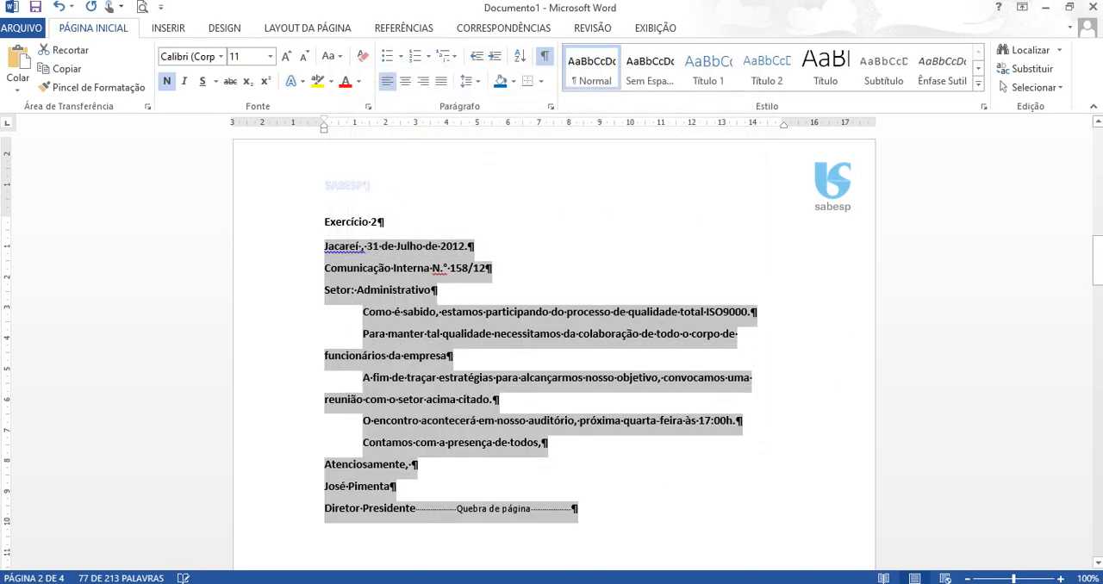
- Set the closing lines from "Atenciosamente" to "Diretor Presidente" to Simples line spacing and Direita alignment
left_click(411, 465)
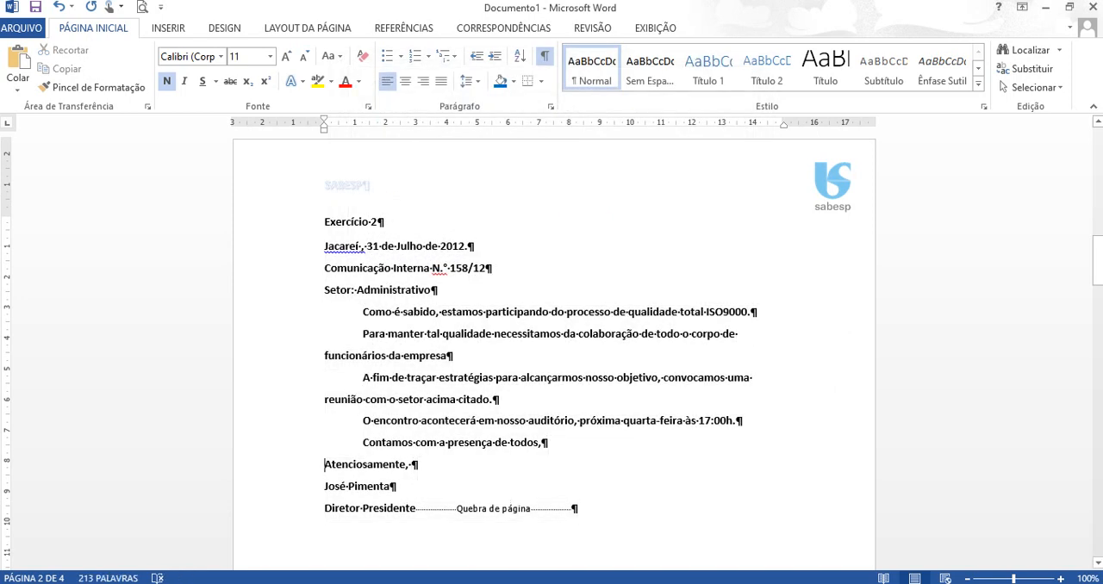
left_click_drag(413, 465, 416, 508)
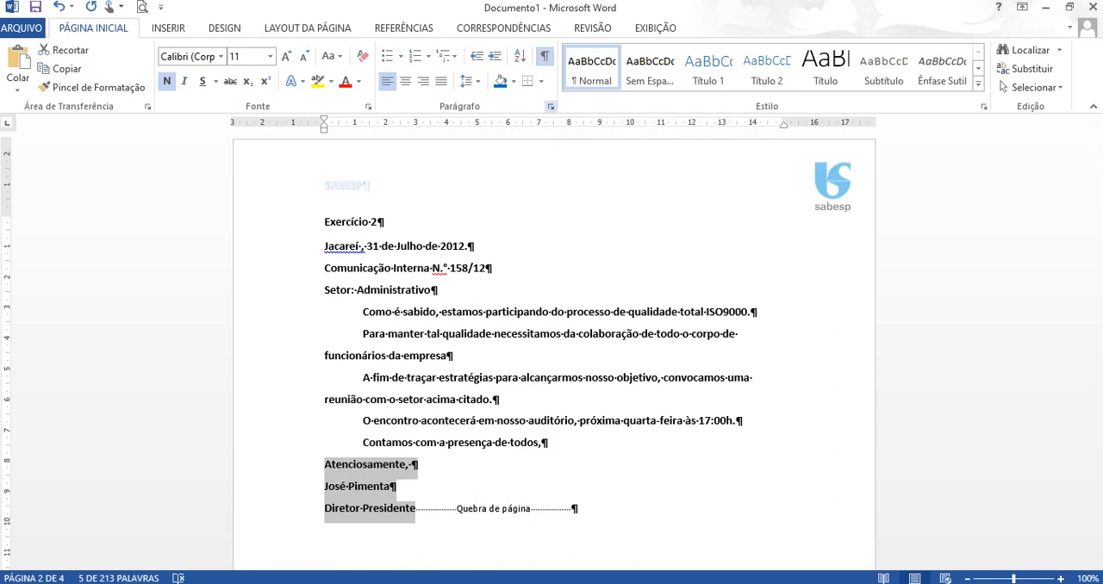
left_click(551, 106)
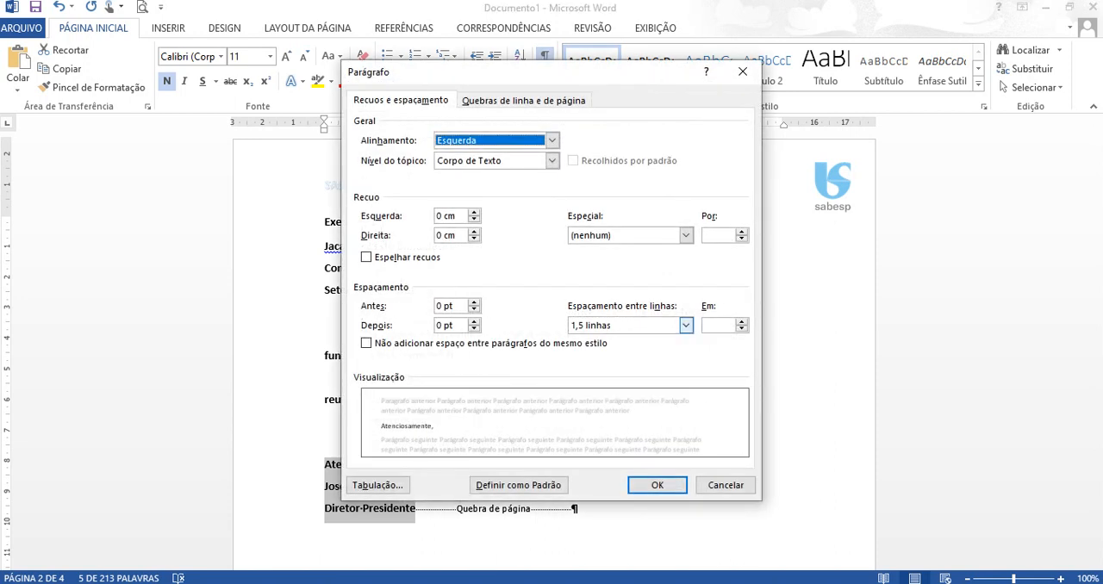
left_click(685, 325)
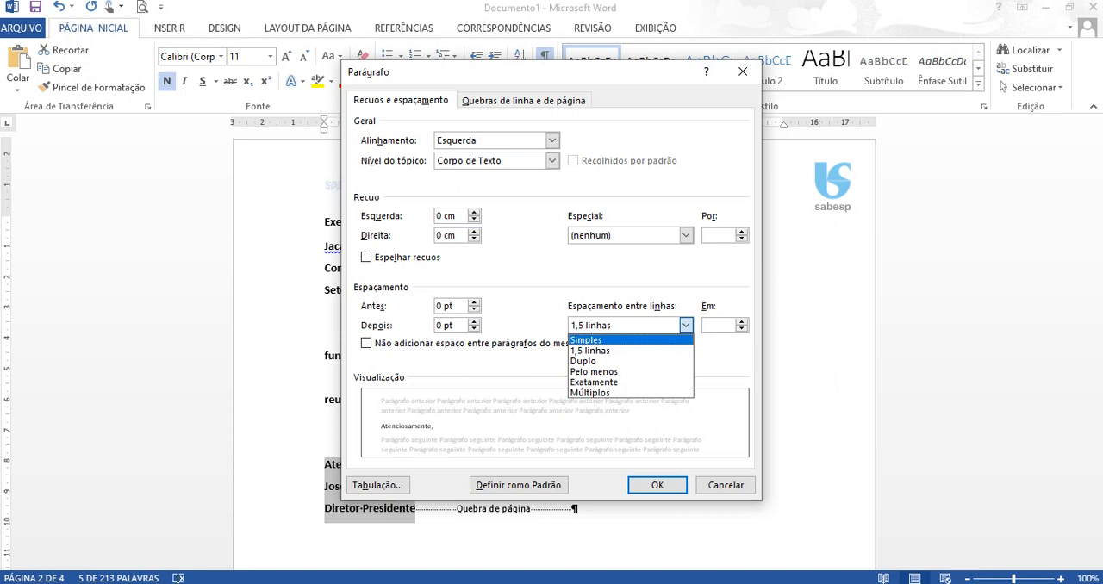
left_click(587, 341)
left_click(552, 139)
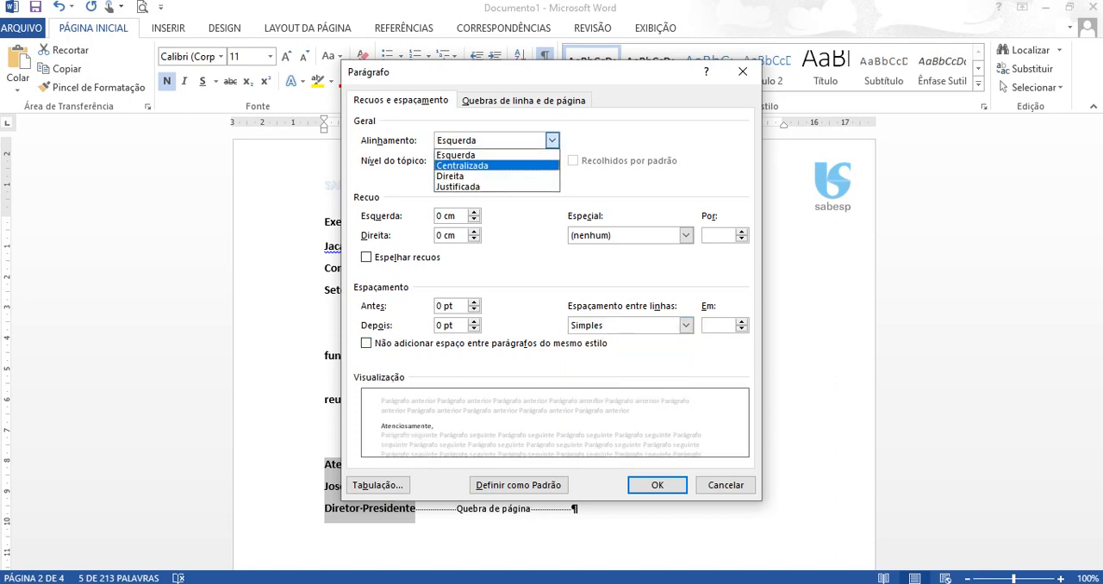
left_click(450, 175)
left_click(657, 485)
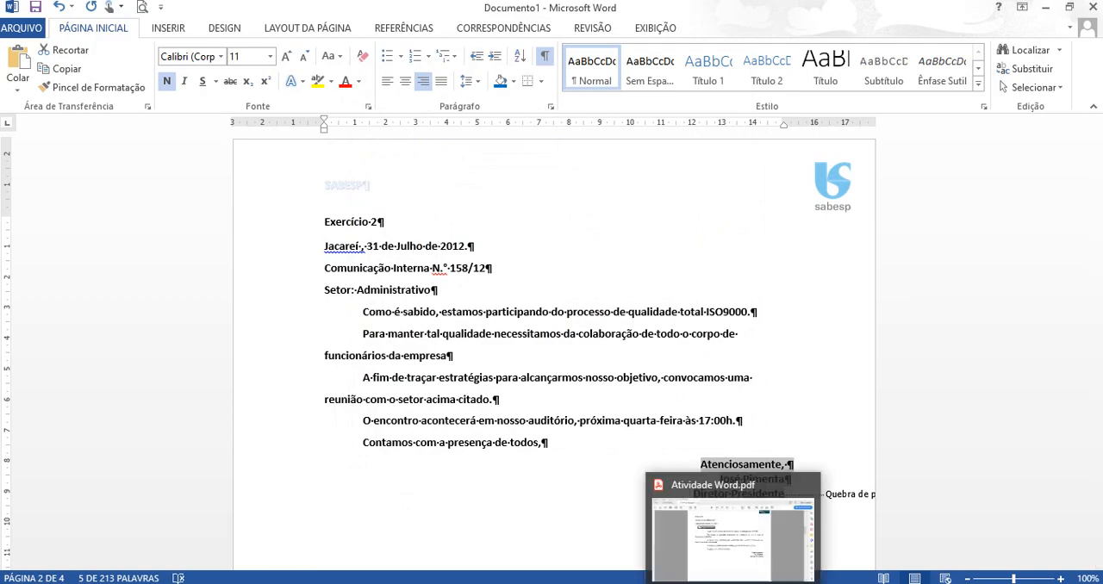
- Hide the paragraph marks and turn the "Setor: Administrativo" line into a bulleted item
left_click(734, 583)
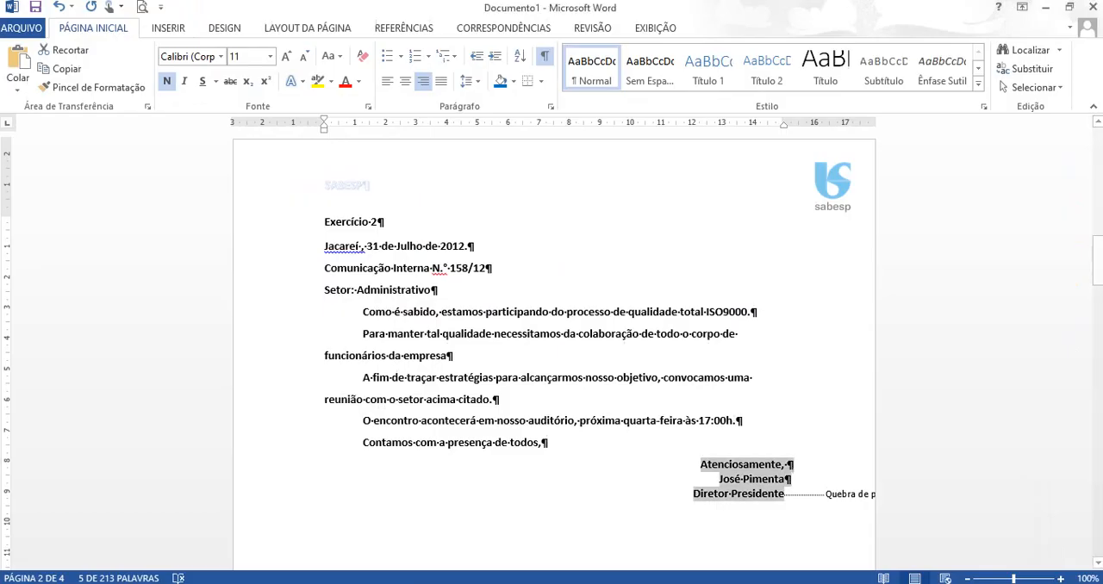
left_click(544, 56)
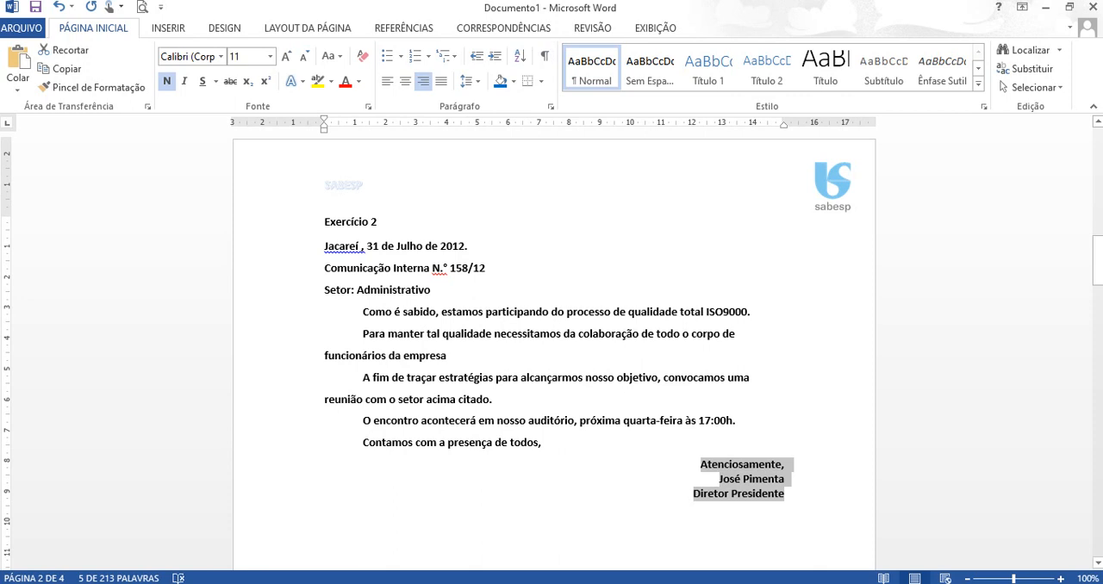
left_click(694, 494)
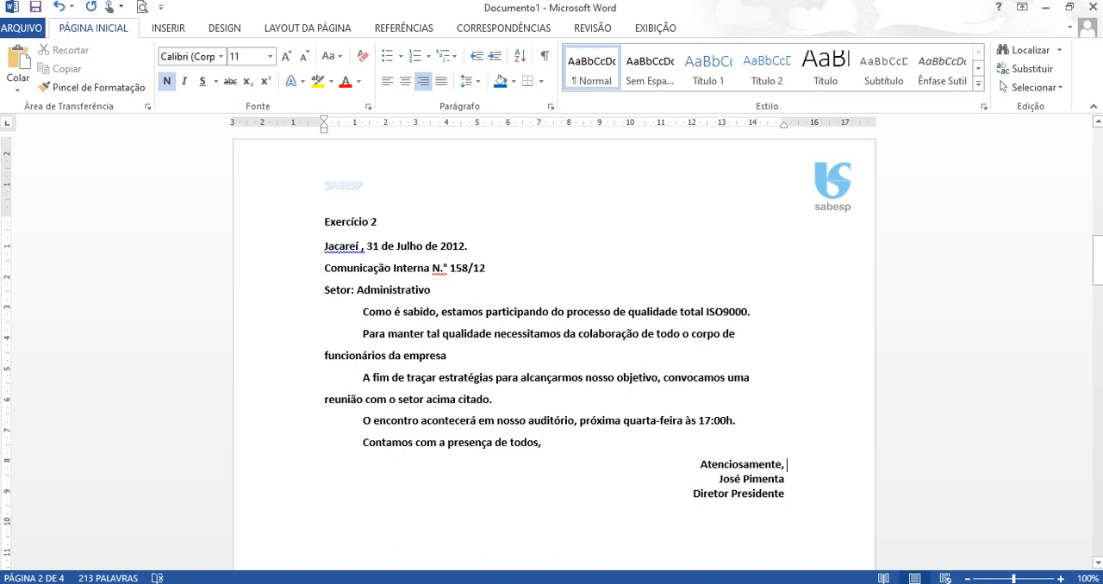
left_click(325, 291)
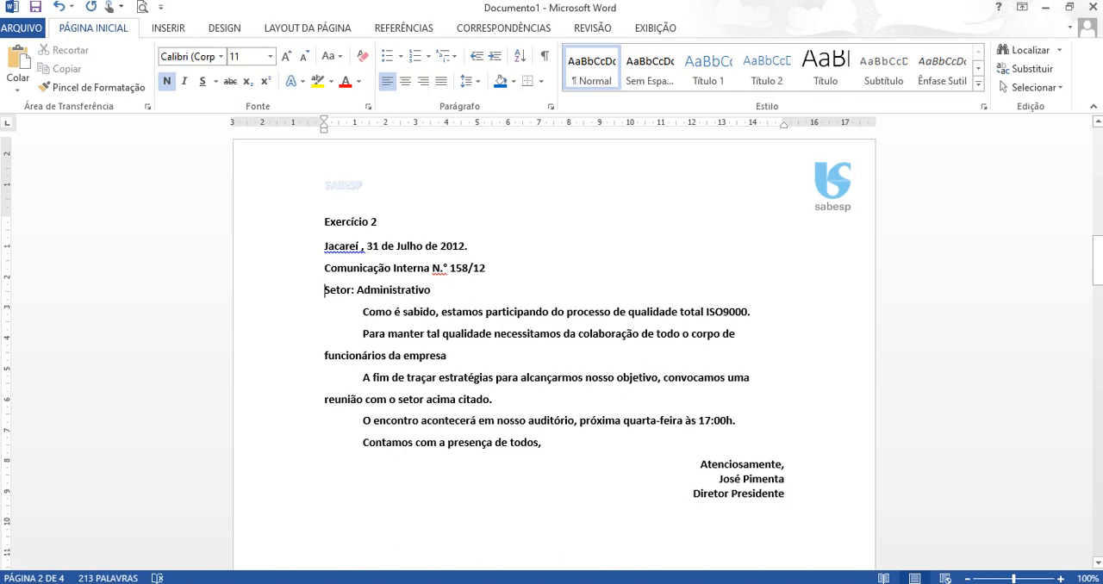
left_click(388, 56)
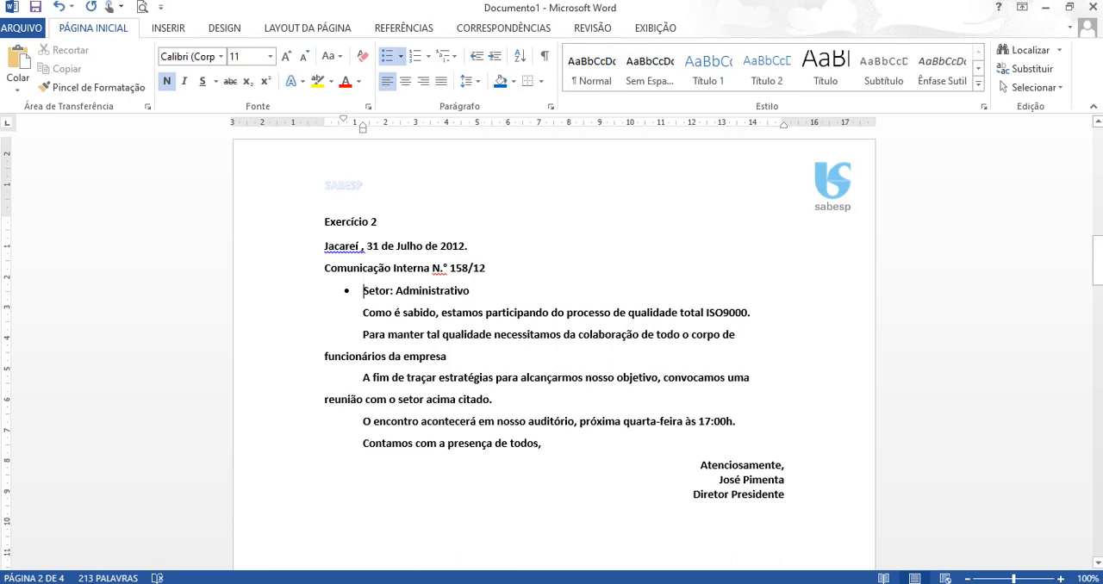
- Add a Caixa border with a 2 ¼ pt line around the "Setor: Administrativo" line, applied to Texto
key("shift+End")
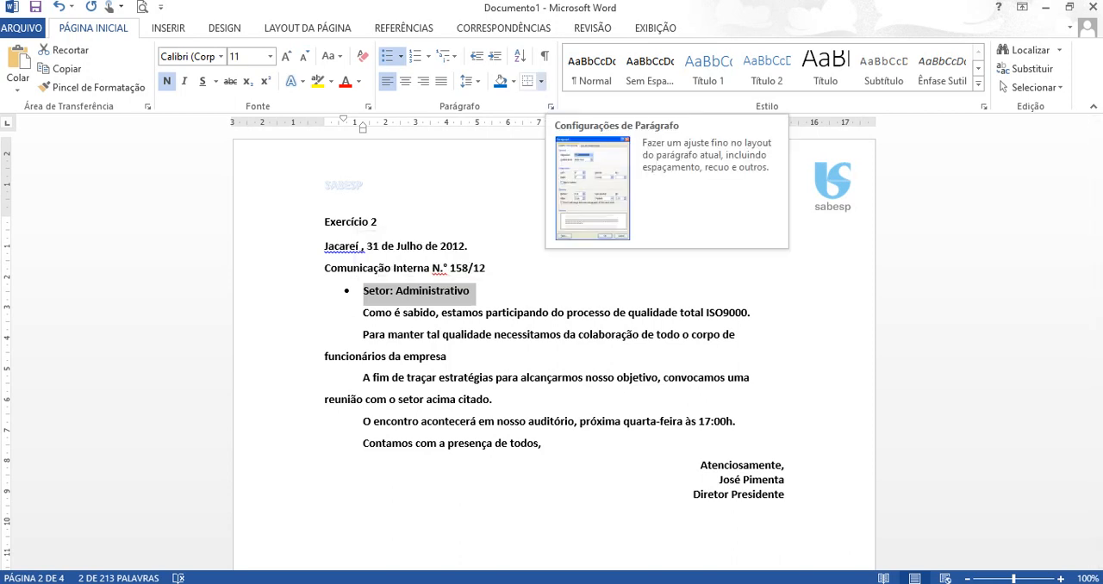
left_click(541, 81)
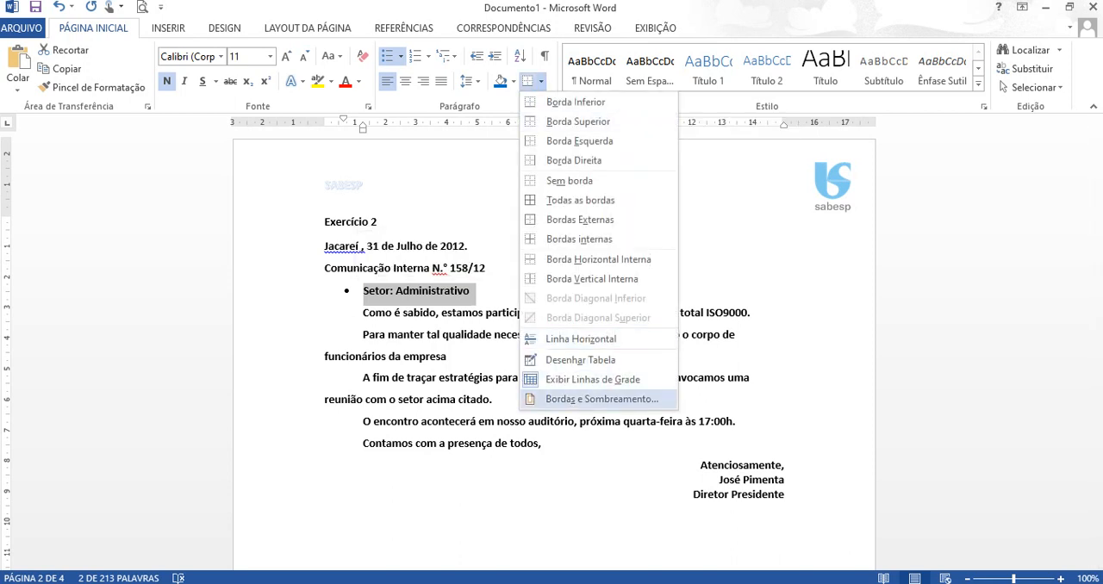
left_click(602, 399)
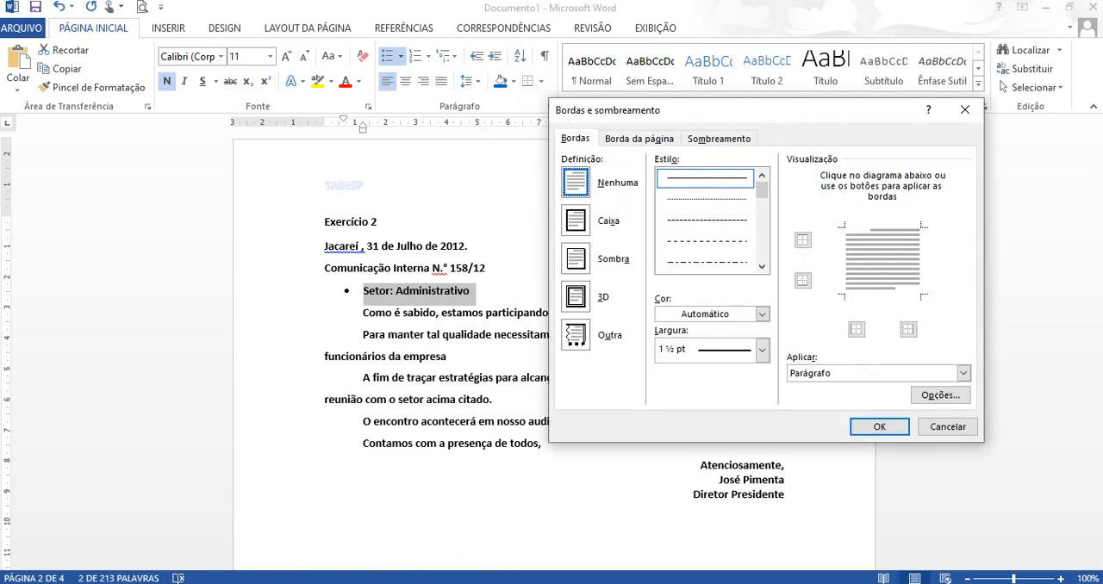
left_click(576, 220)
left_click(762, 350)
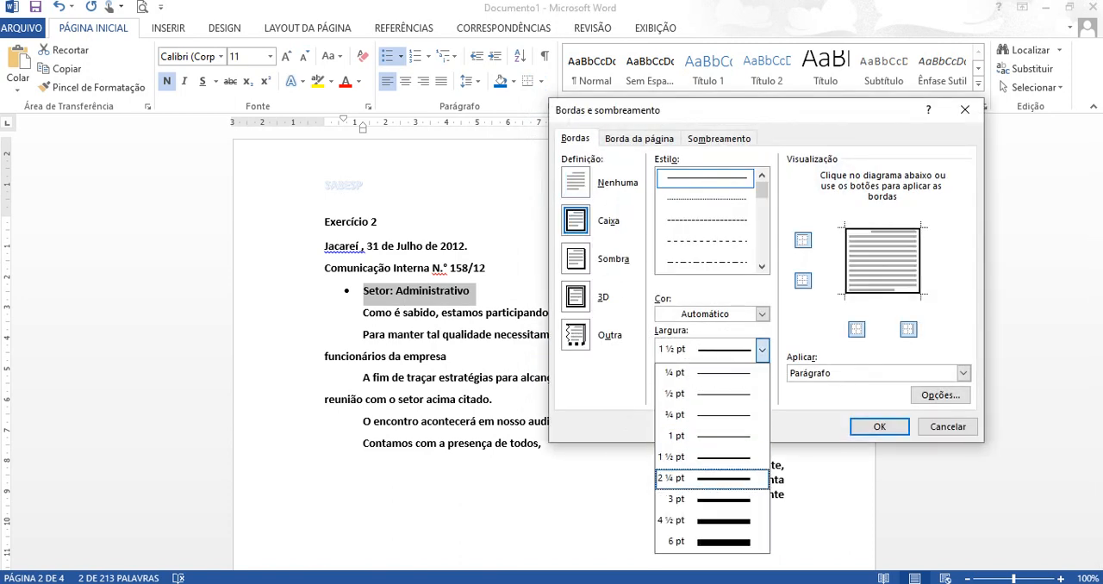
left_click(711, 478)
left_click(964, 373)
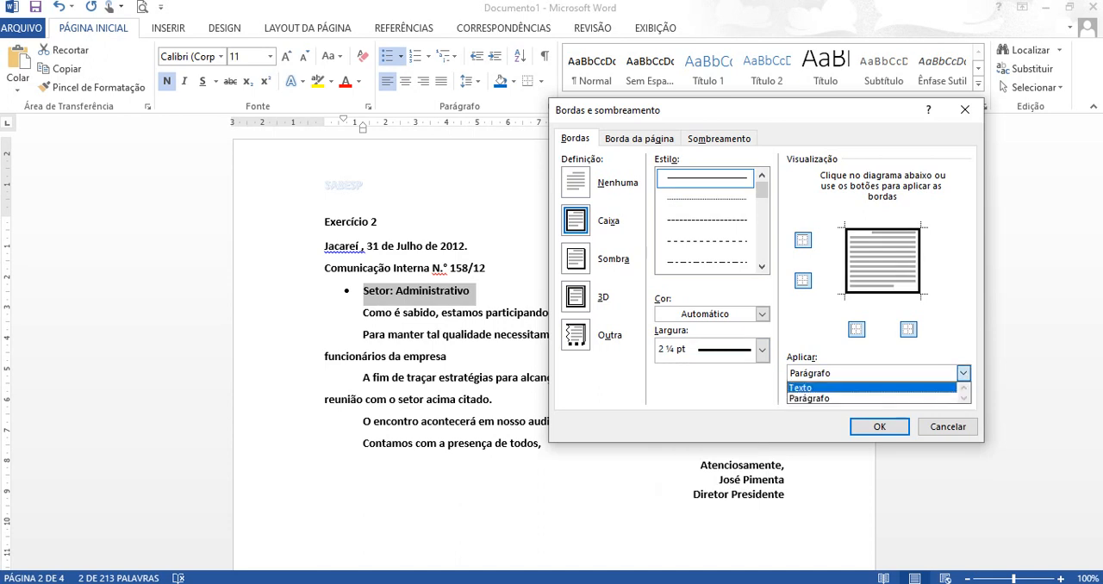
left_click(862, 388)
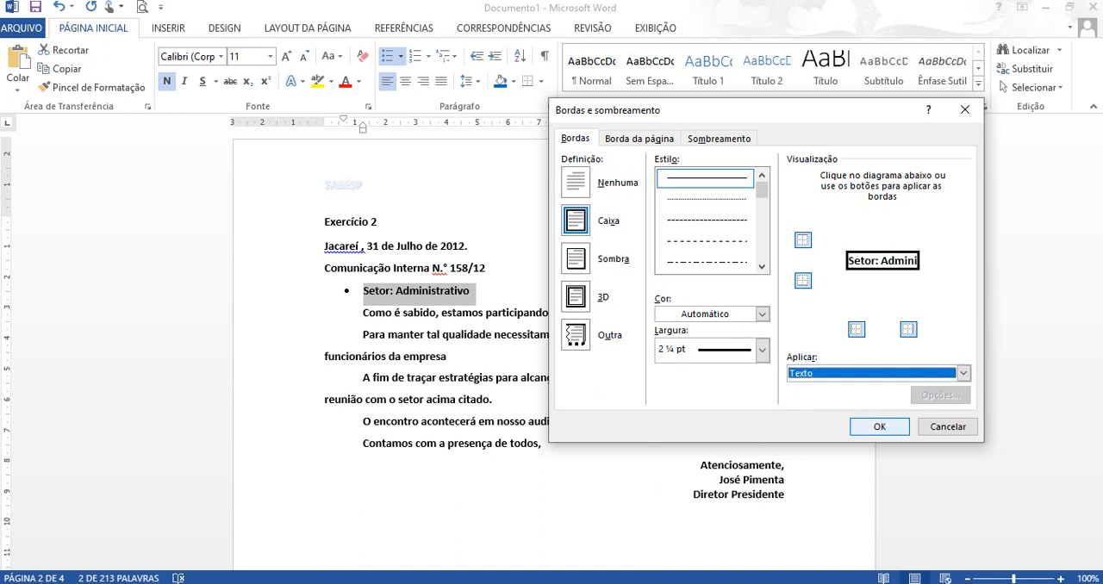
key("Return")
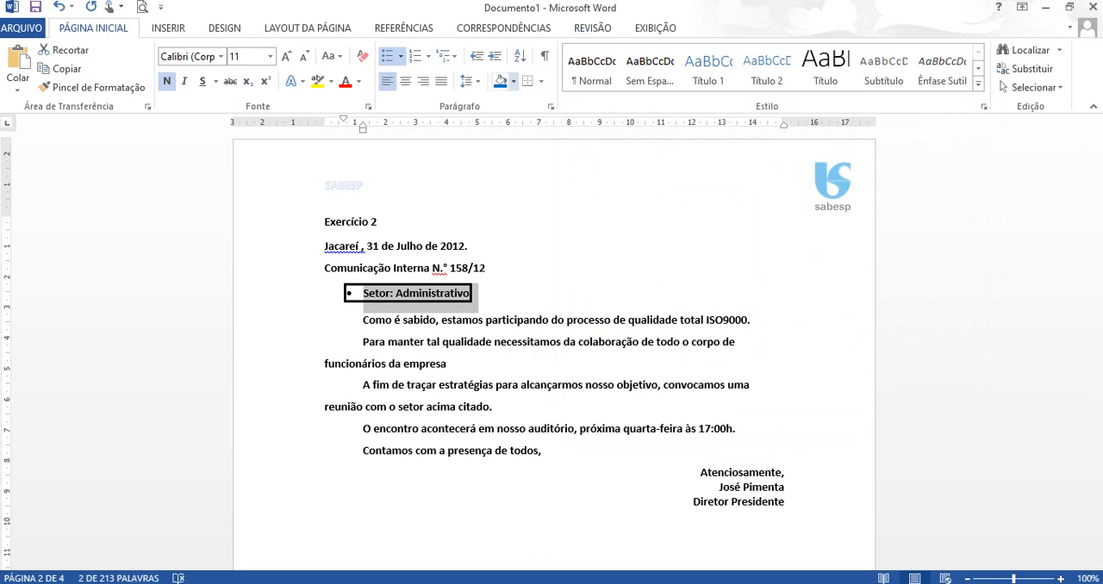
left_click(514, 81)
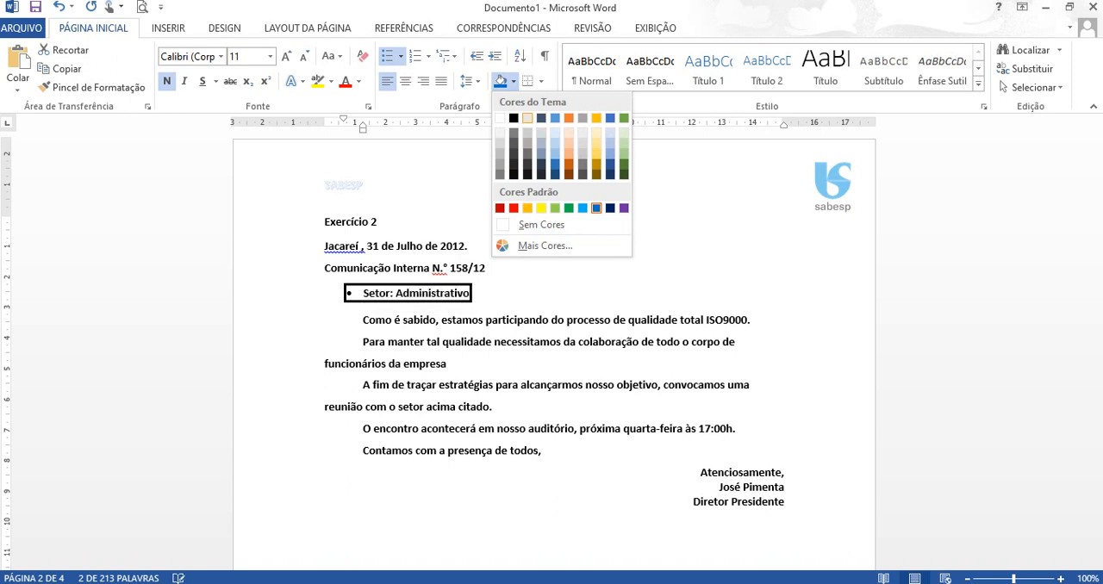
left_click(528, 118)
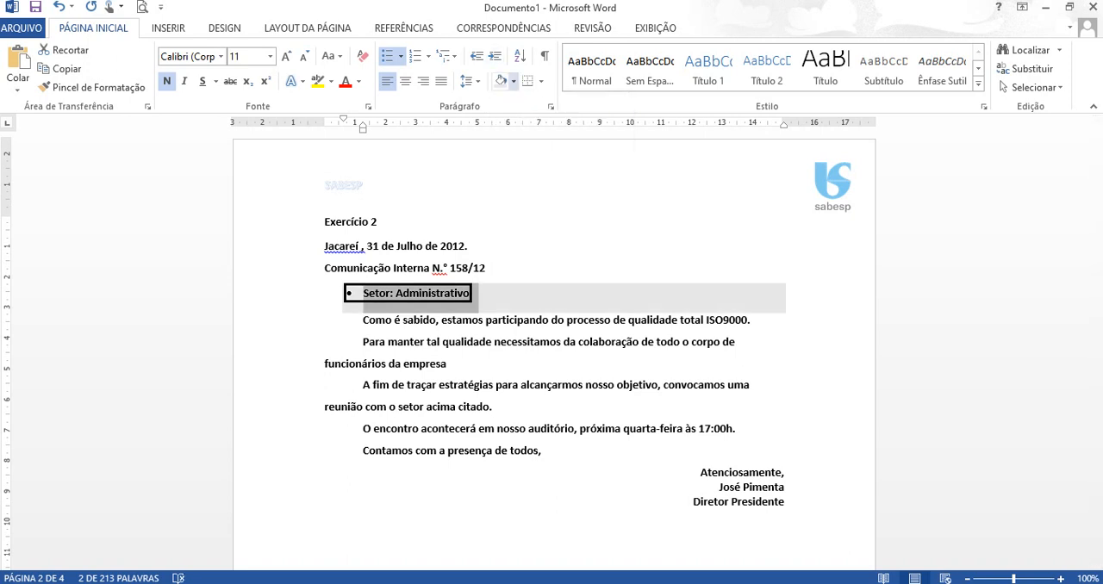
left_click(513, 81)
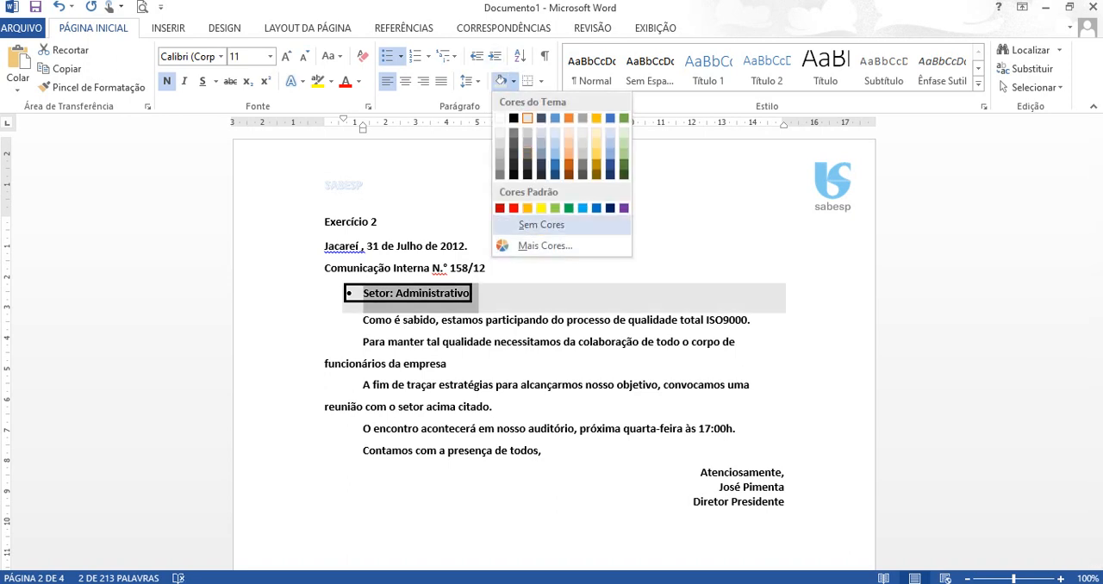
left_click(542, 225)
- Shade the text "Setor: Administrativo" light gray inside its border, limiting the fill to the text
left_click(395, 293)
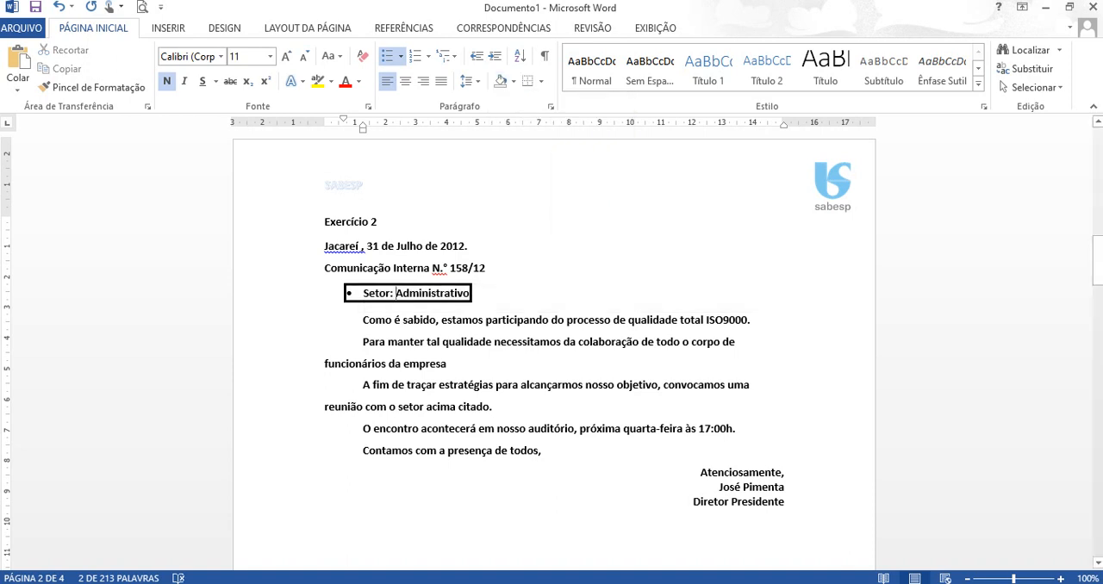
left_click_drag(396, 293, 363, 293)
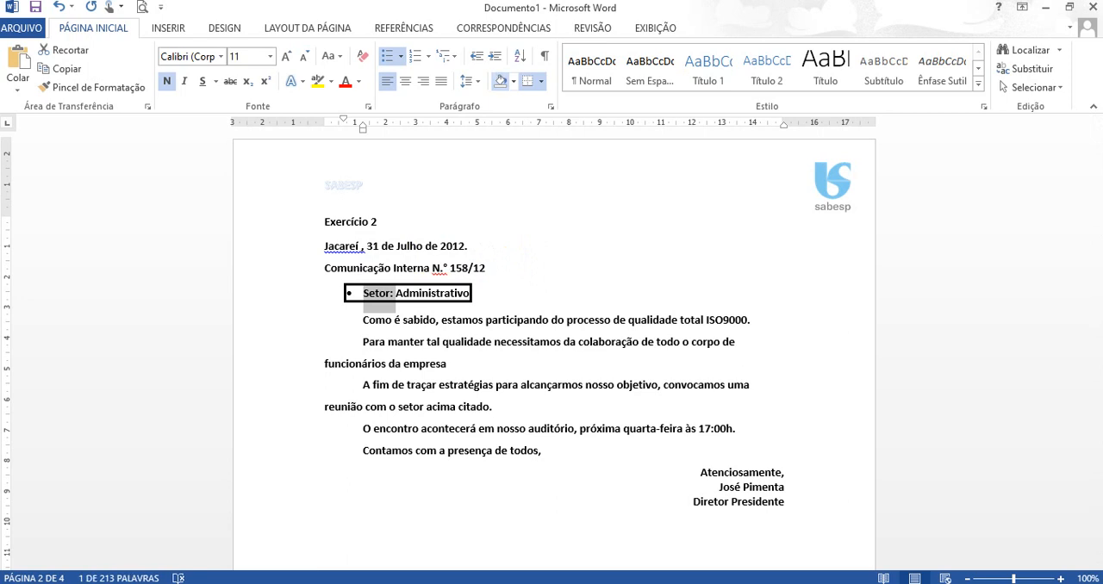
left_click(514, 81)
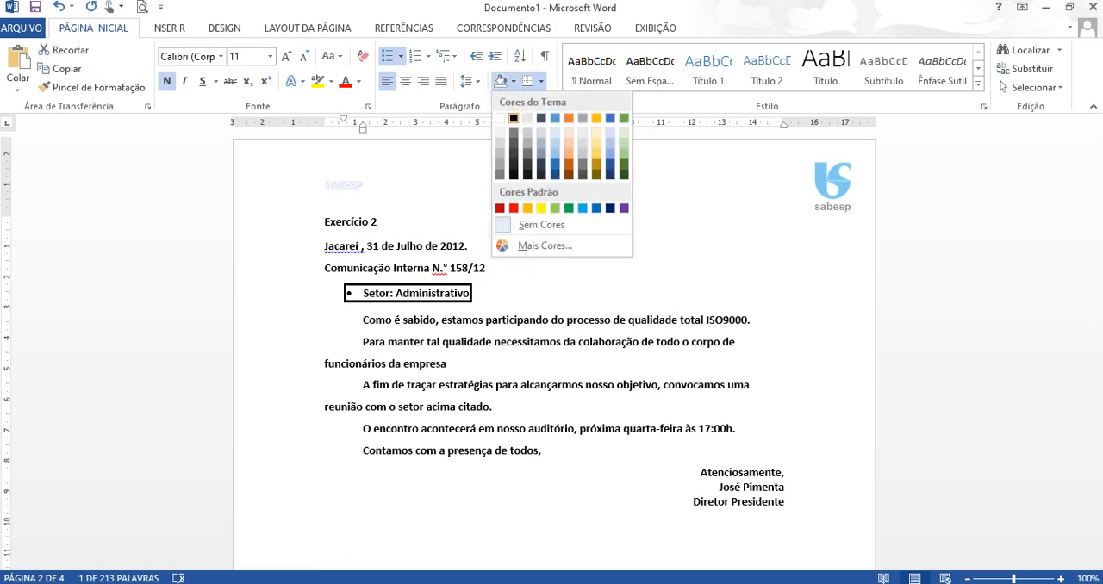
left_click(527, 118)
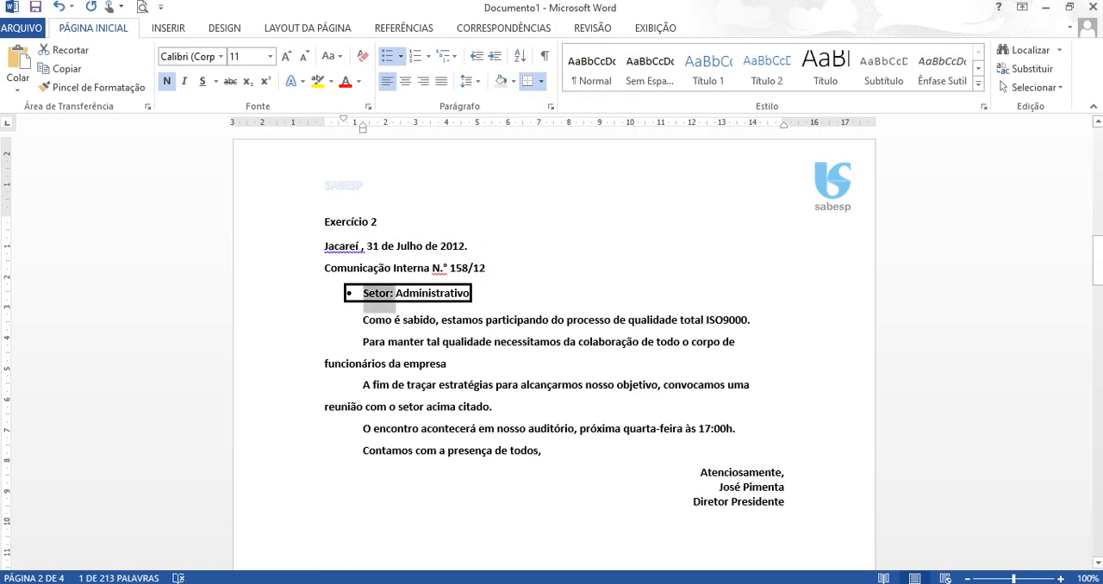
left_click(390, 294)
left_click_drag(390, 294, 470, 294)
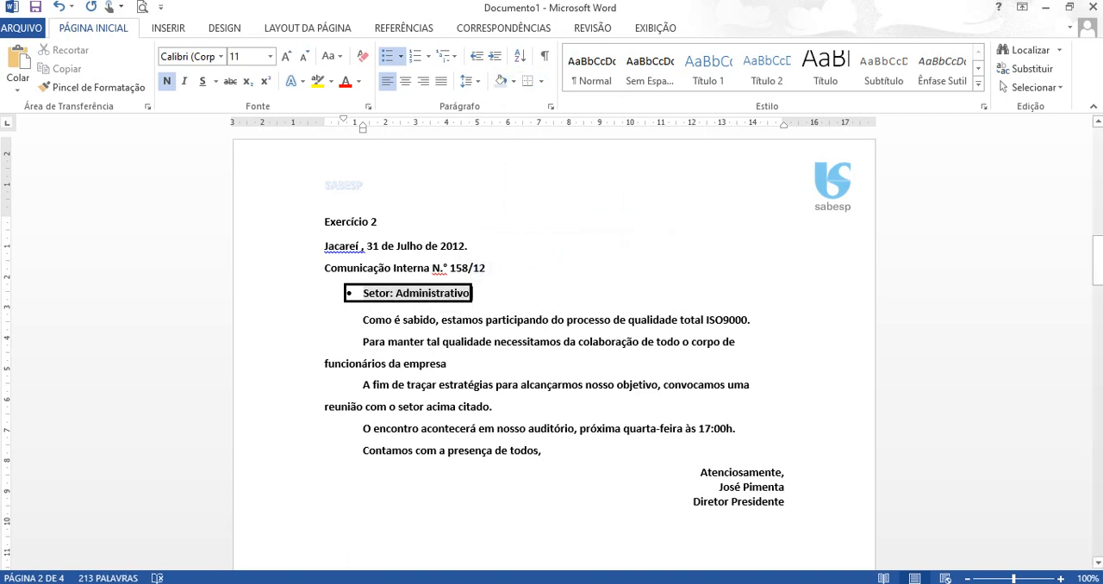
- Check the border settings of the whole product table on page 3
left_click_drag(1097, 259, 1097, 350)
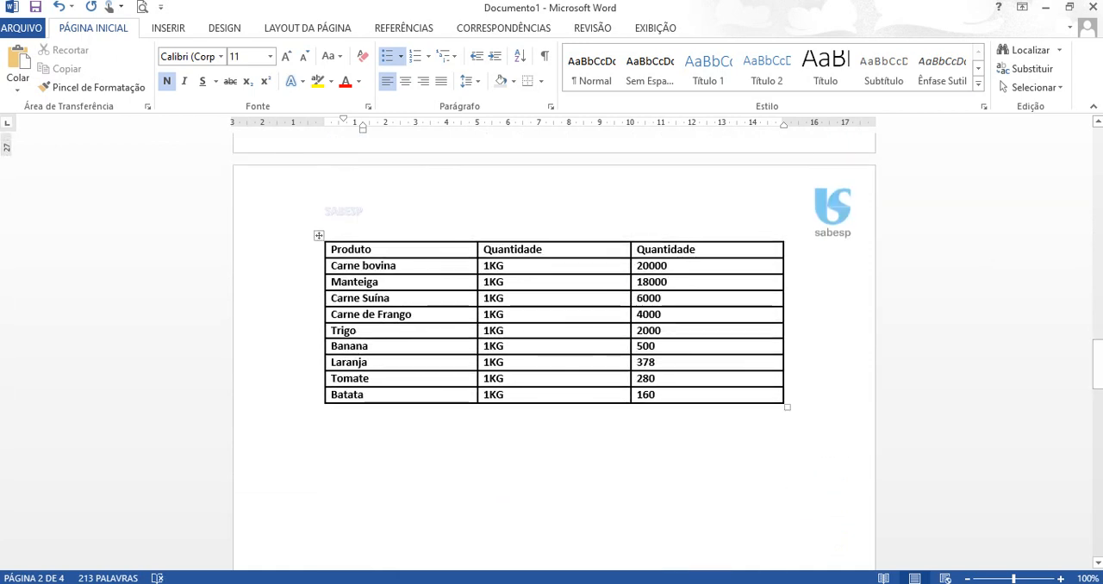
left_click(318, 235)
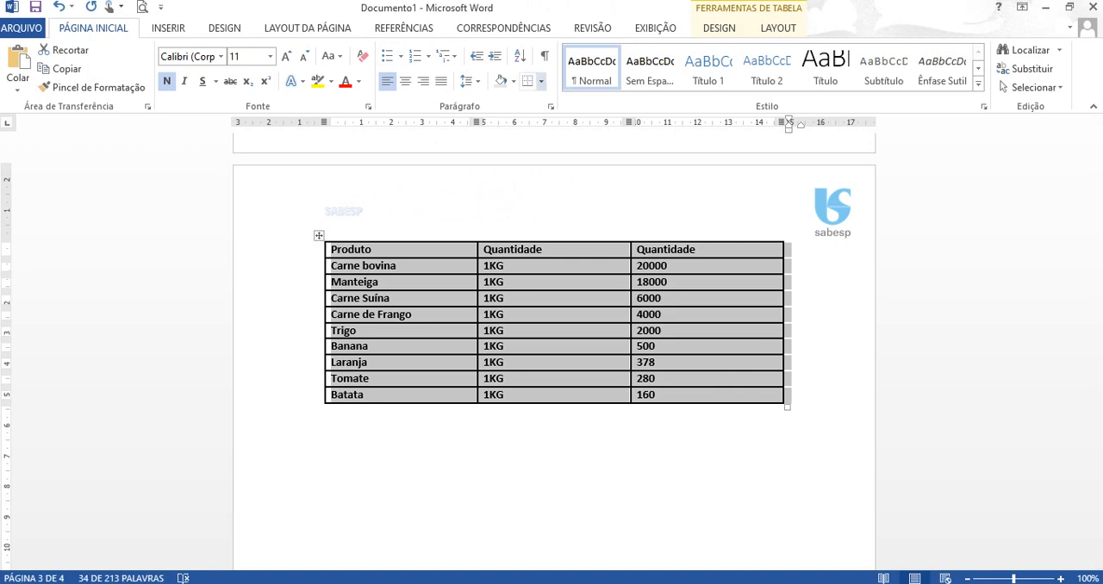
left_click(540, 81)
left_click(591, 396)
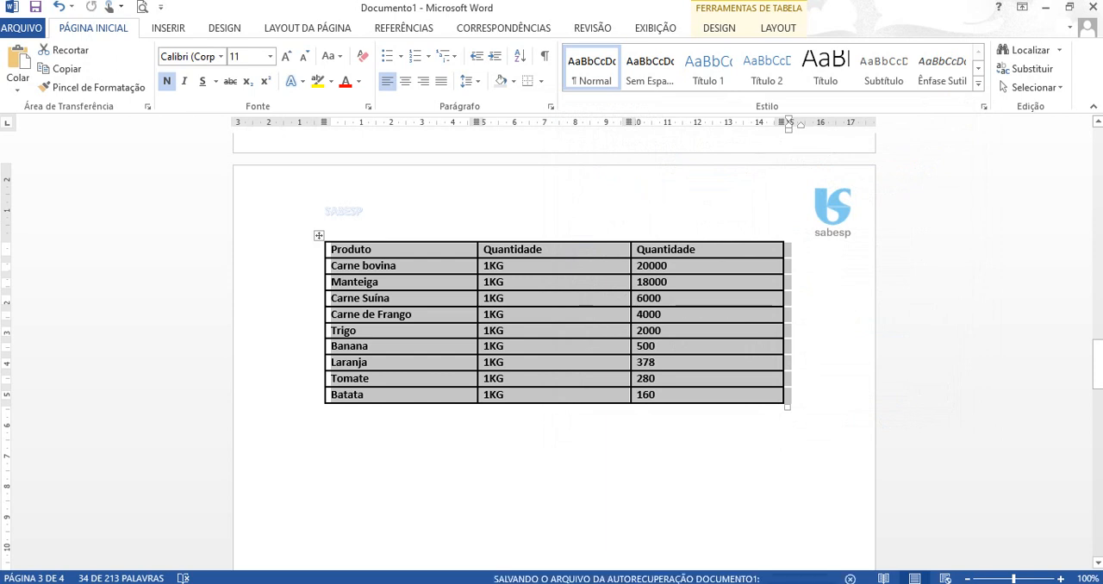
left_click(324, 441)
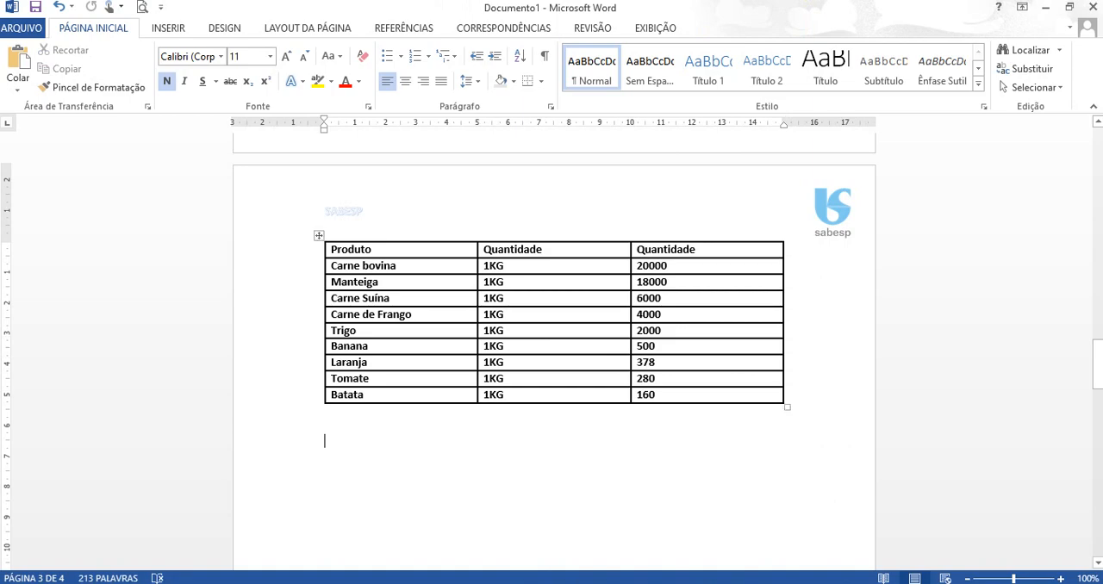
- Examine the page 3 product table and chart in Atividade Word.pdf in Acrobat Reader, and return to Word
key("alt+Tab")
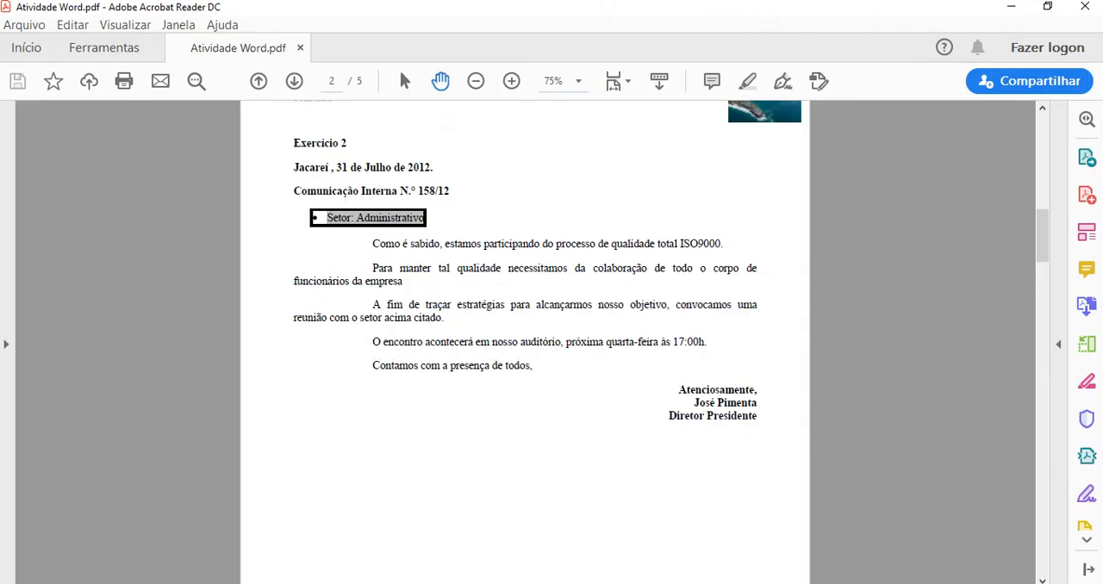
left_click_drag(1043, 236, 1043, 314)
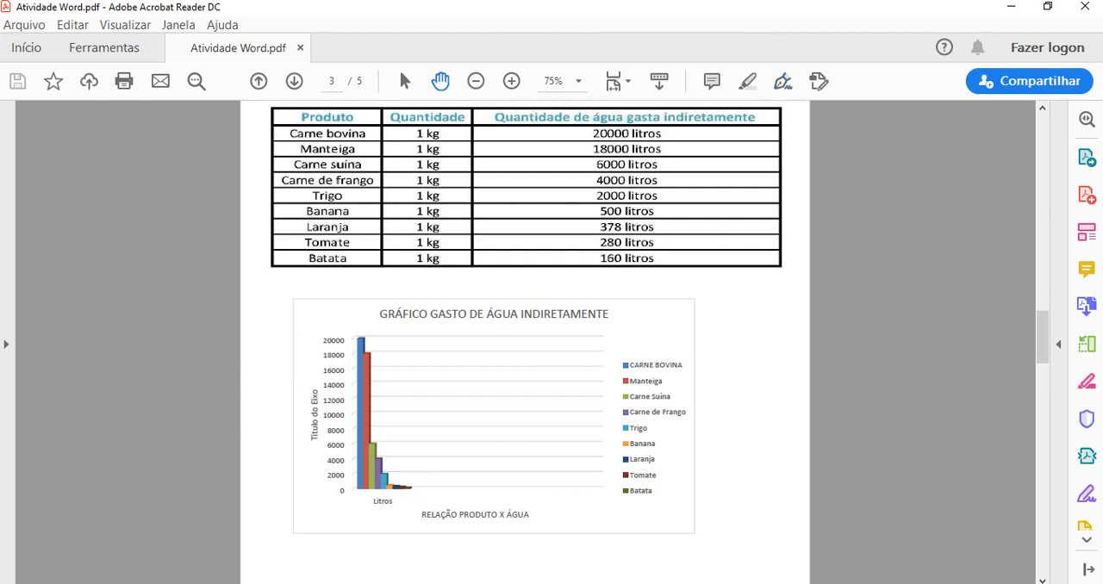
mouse_move(773, 582)
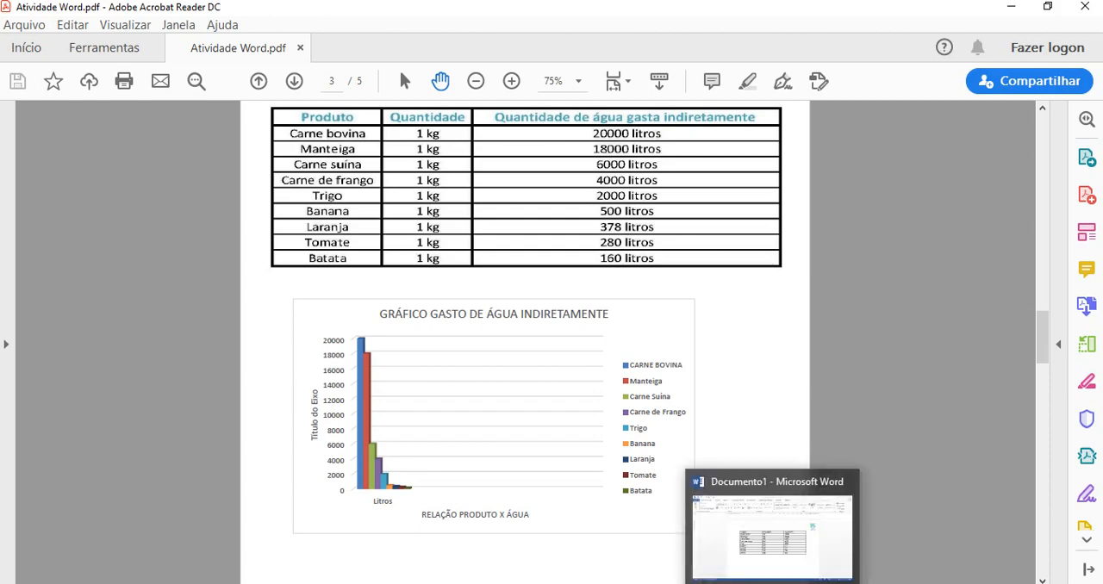
left_click(773, 536)
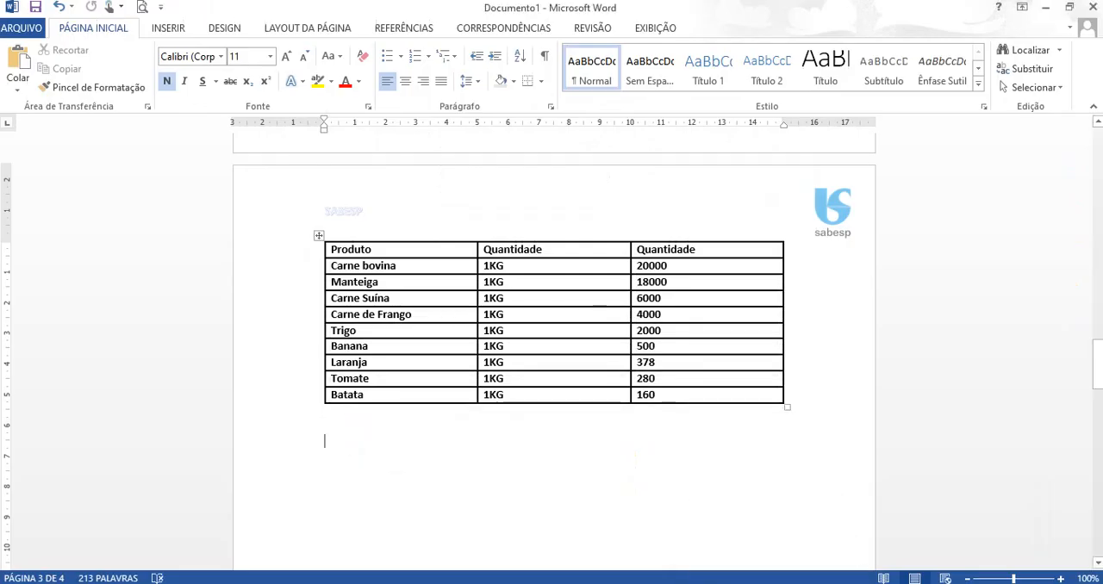
- Center the text in all cells of the product table
left_click(319, 235)
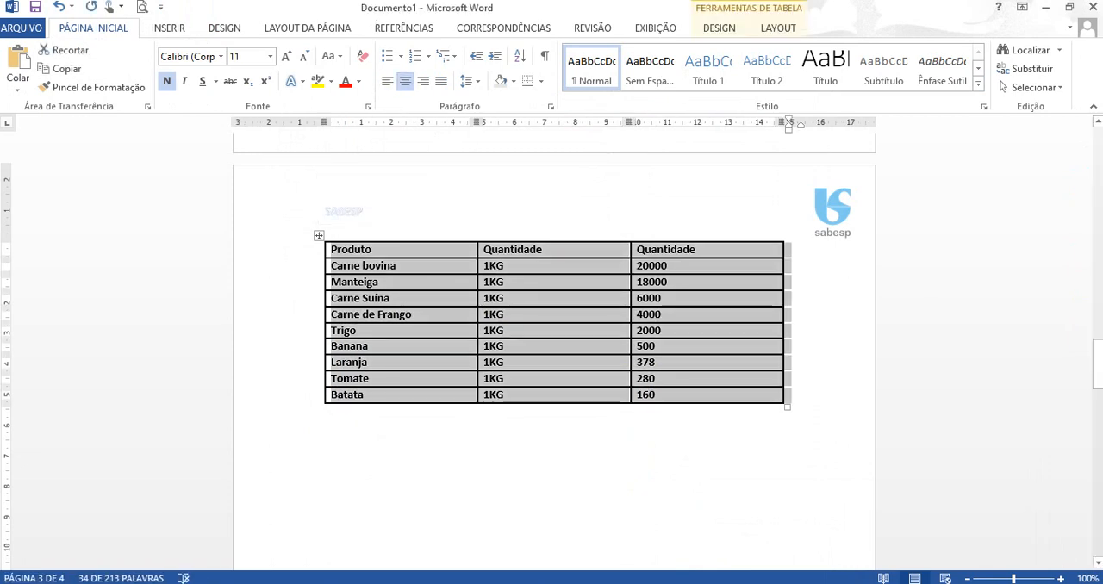
left_click(335, 249)
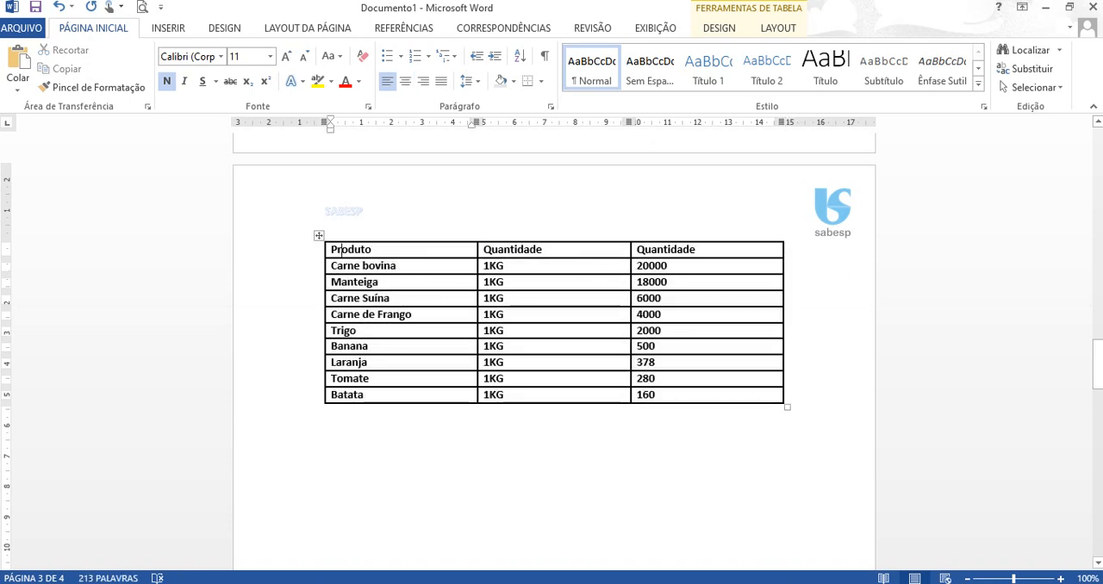
left_click_drag(335, 249, 780, 398)
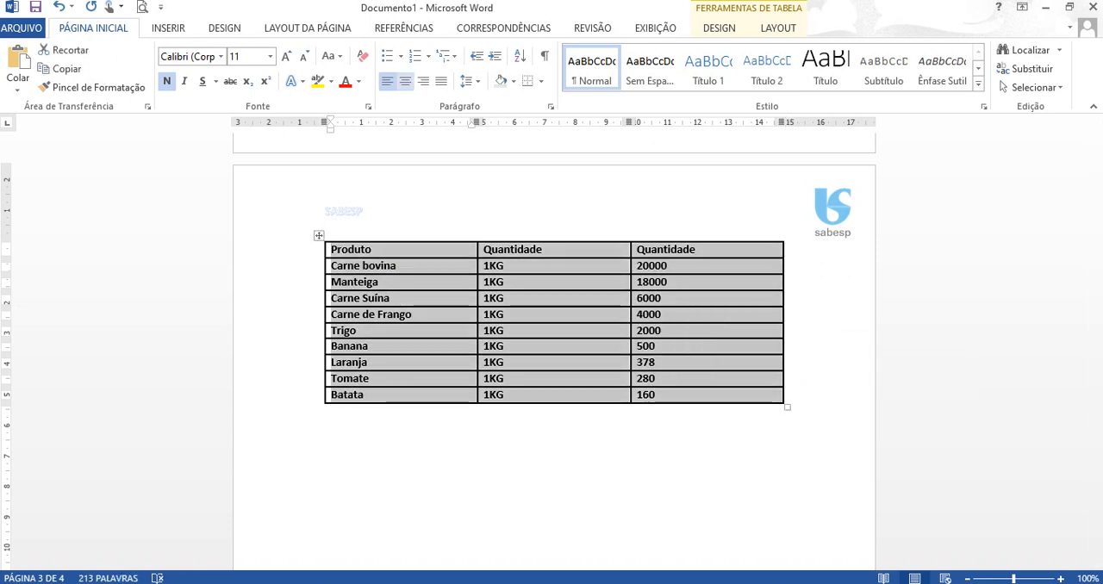
left_click(405, 81)
- Insert a Colunas Agrupadas chart below the product table and dismiss the Office activation wizard
left_click(325, 427)
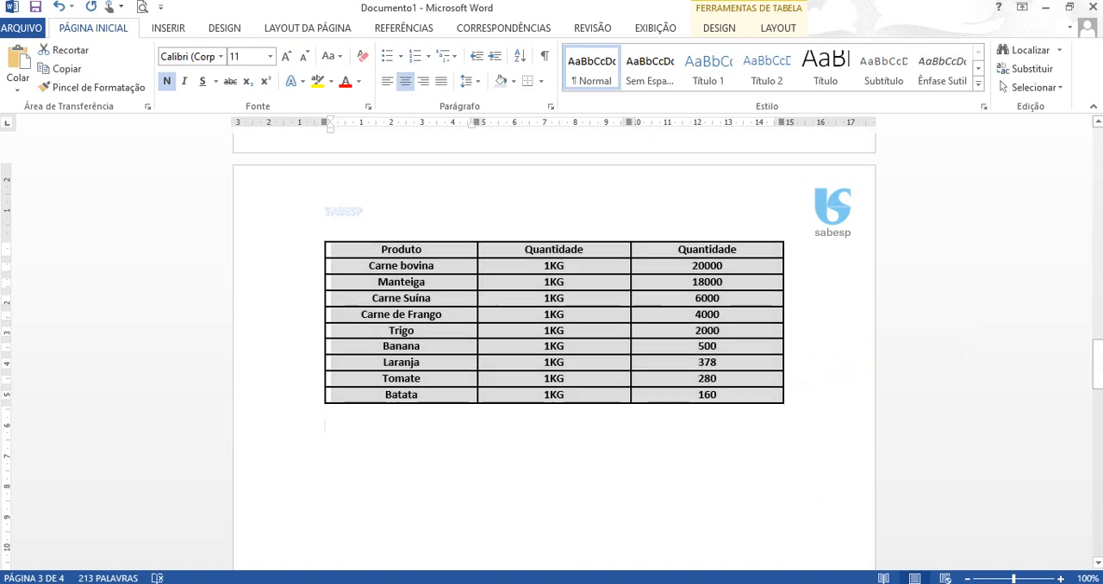
left_click(168, 28)
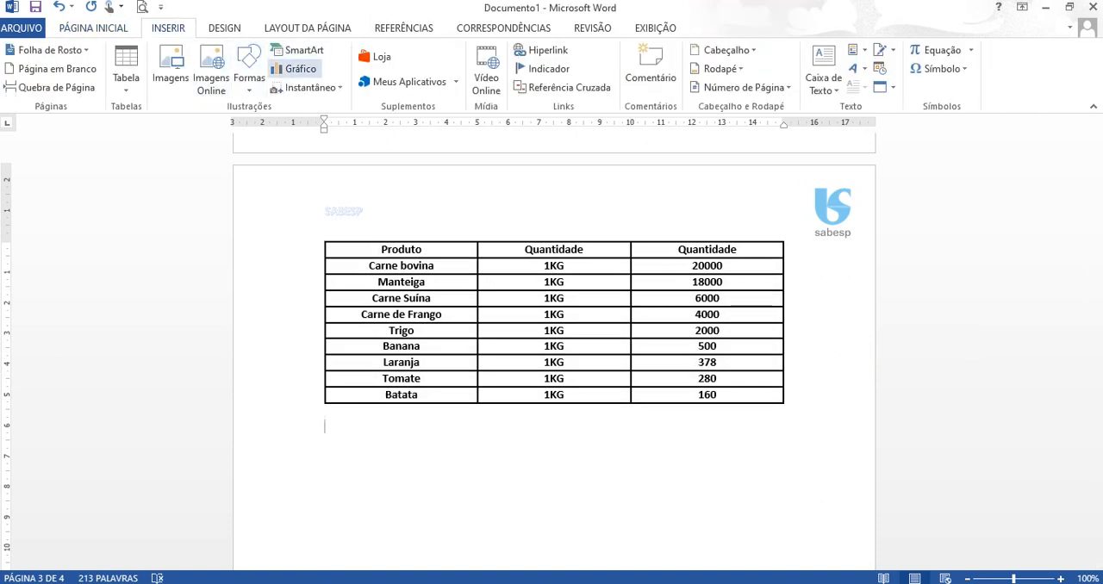
left_click(297, 69)
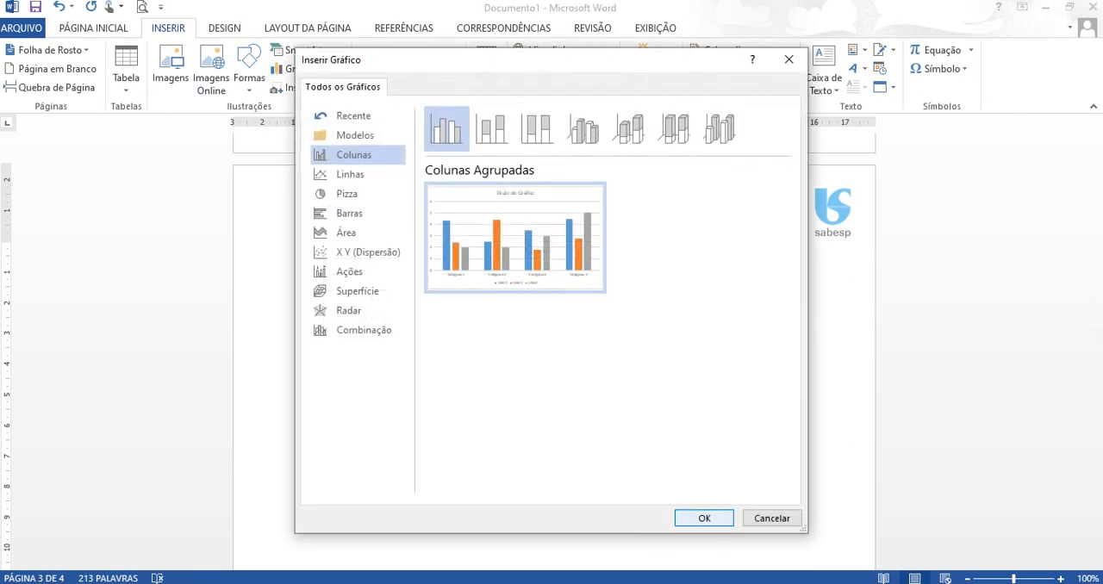
key("Escape")
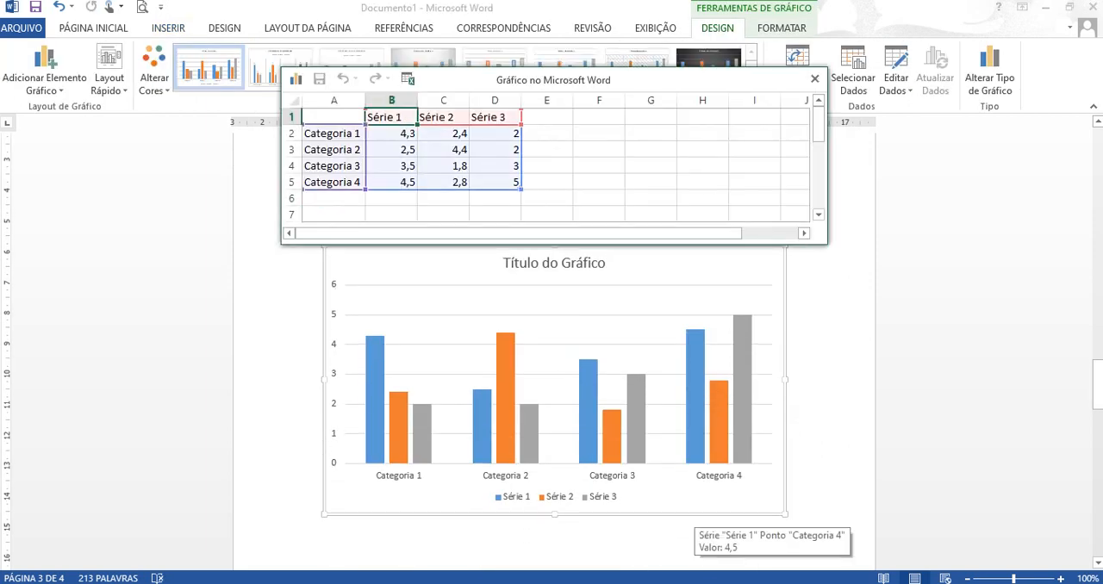
left_click_drag(576, 156, 607, 244)
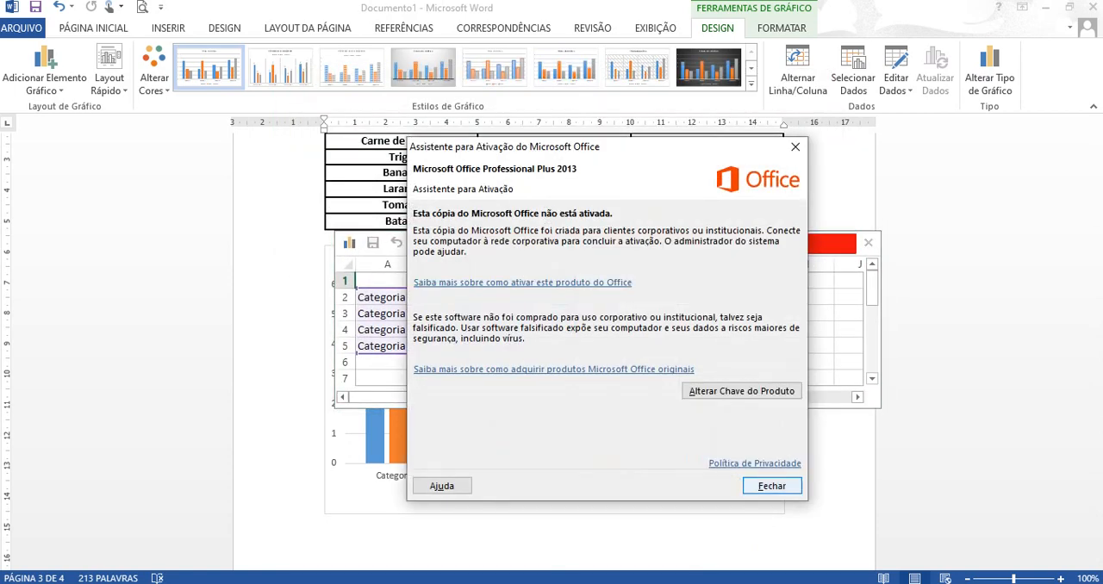
left_click(772, 486)
- Enter "Produto" in cell A1 and "Litros" in cell A2 of the chart data sheet
left_click(387, 281)
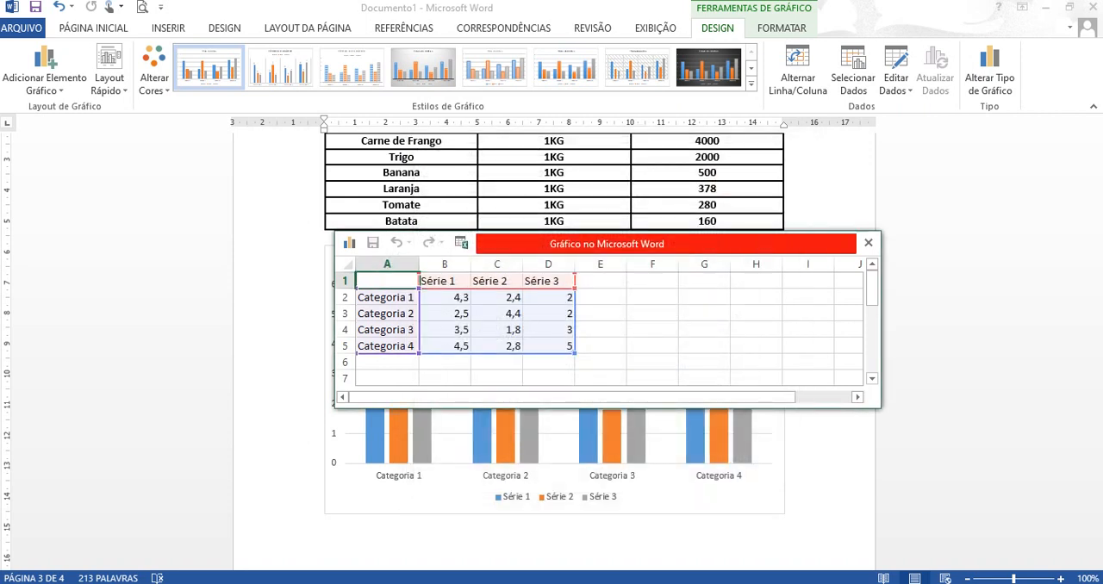
type("Produto")
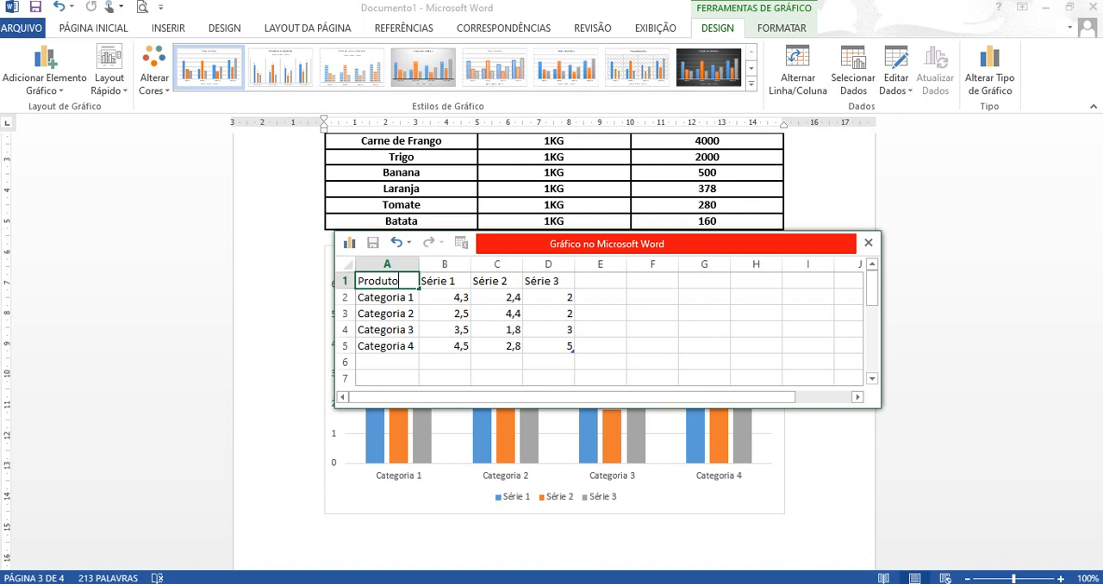
key("Return")
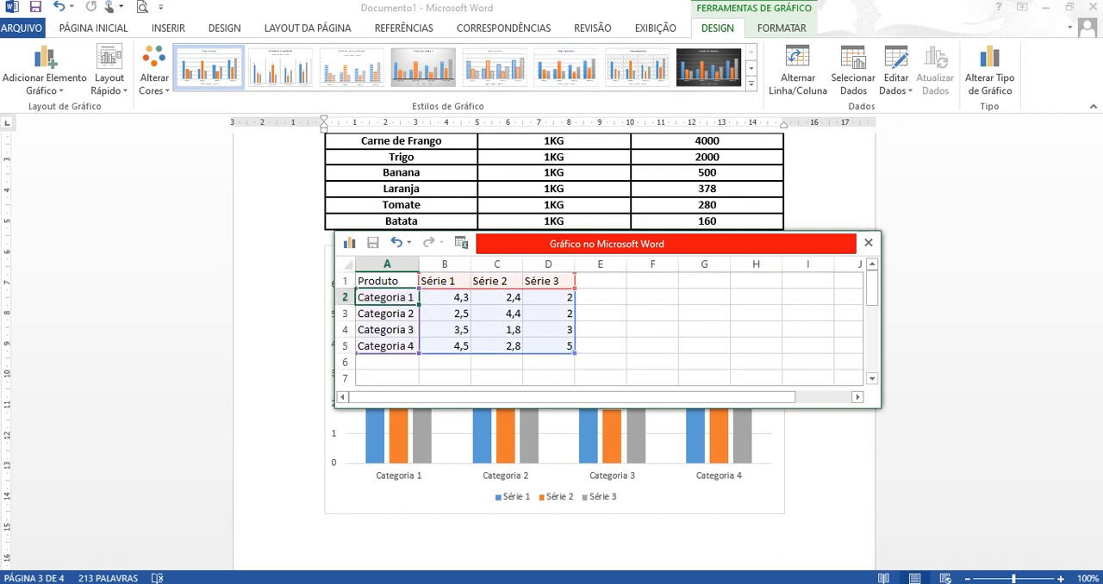
type("Litros")
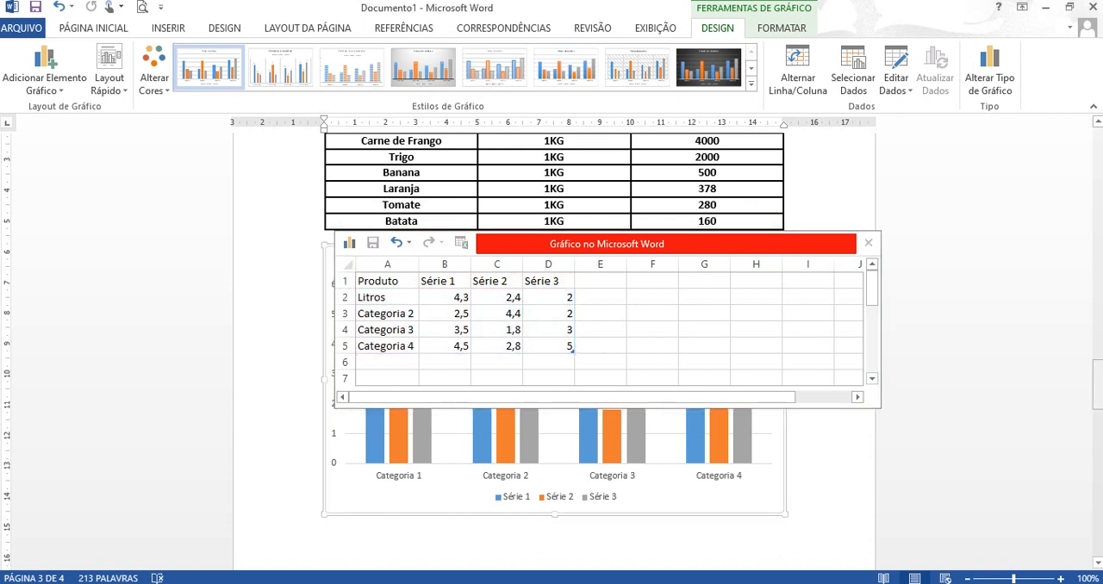
- Rename the first chart series in B1 to "Carne Bovina" and set its Litros value in B2 to 20000
left_click_drag(1097, 391, 1097, 369)
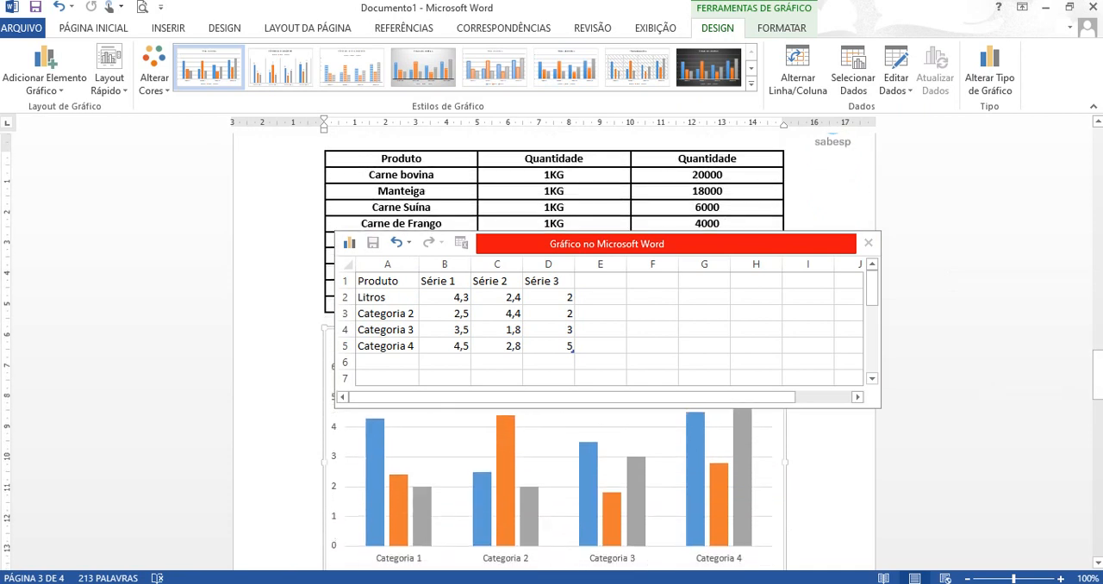
left_click_drag(606, 244, 602, 324)
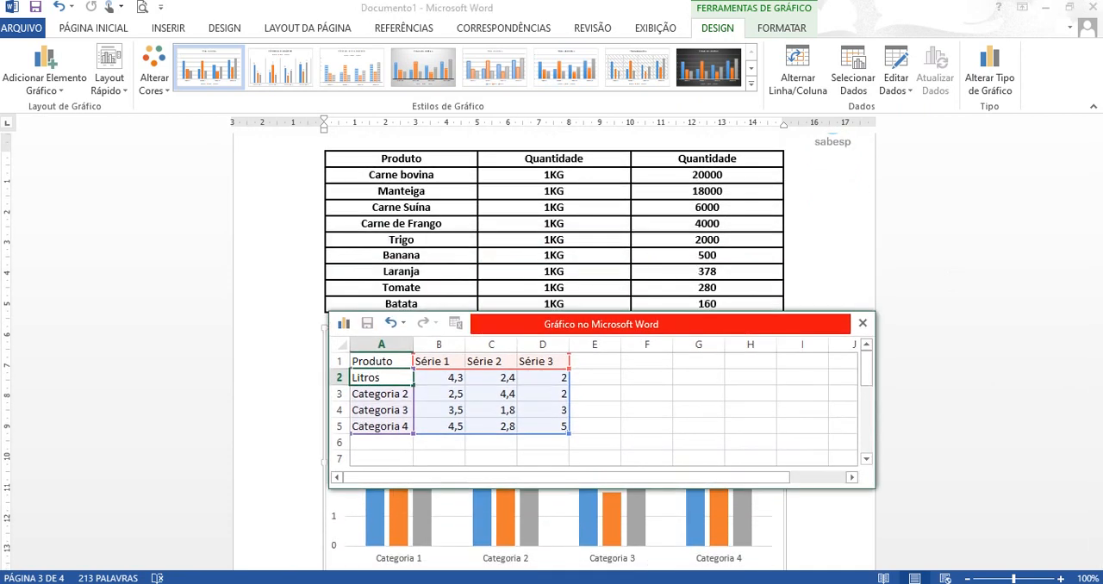
left_click(439, 361)
type("Car")
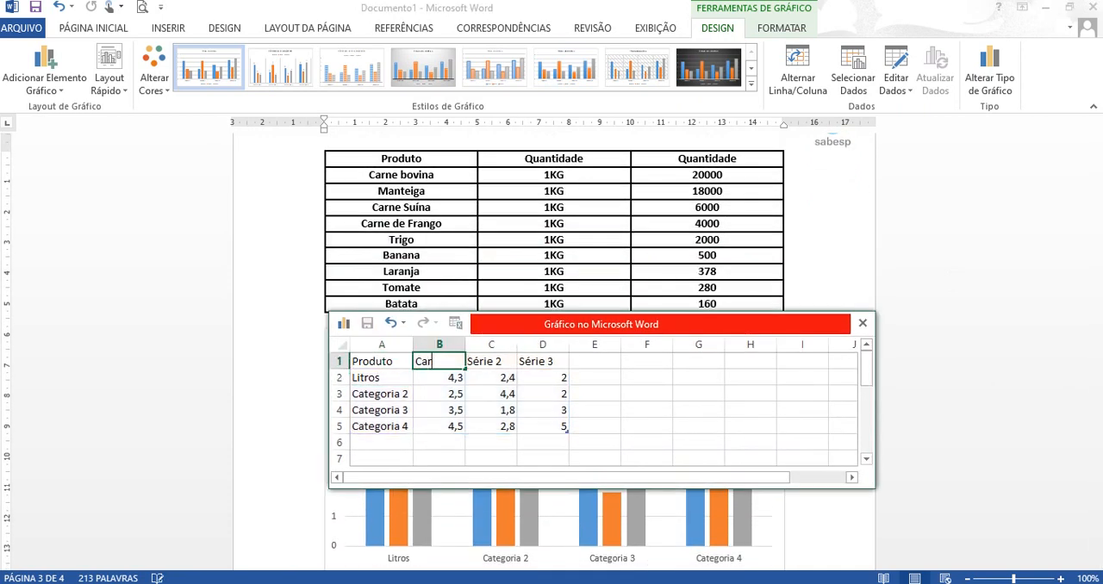
type("ne Bovina")
key("Return")
type("20000")
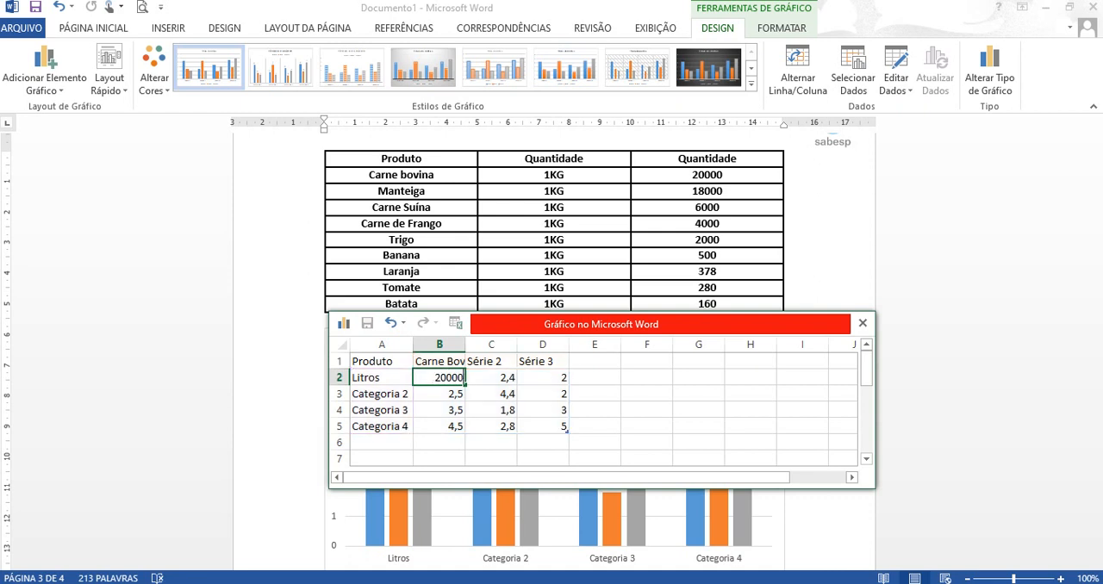
- Rename the second chart series in C1 to "Manteiga" and set its Litros value in C2 to 18000
left_click(491, 361)
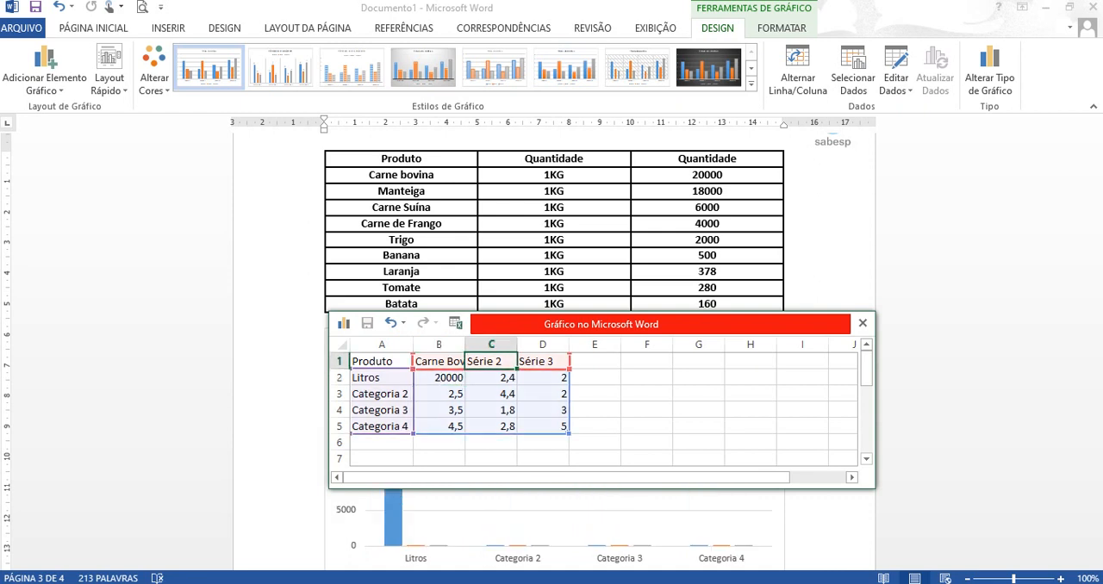
type("Manteiga")
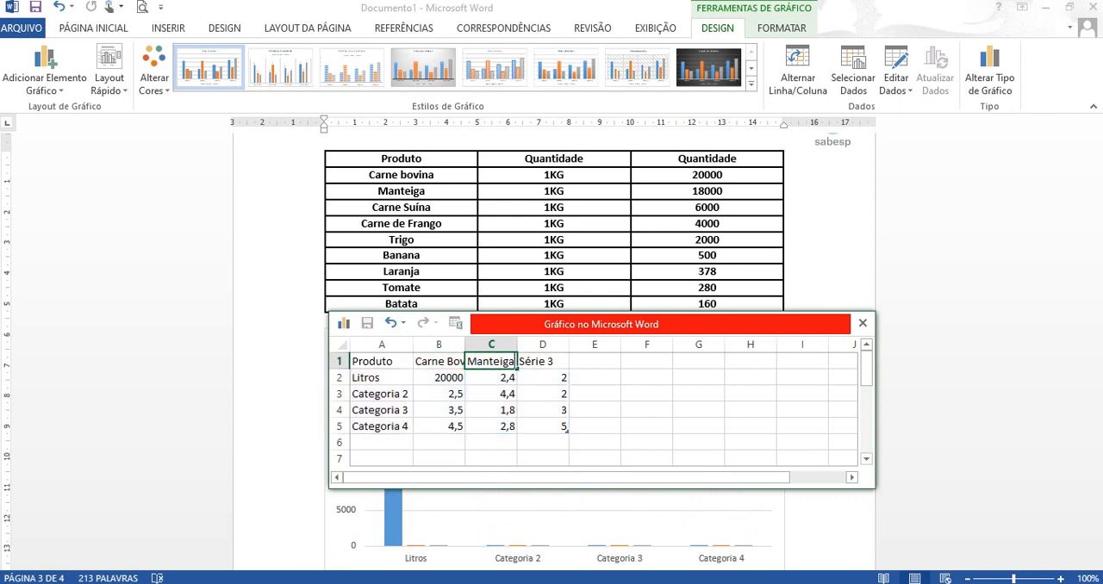
key("Return")
type("1800")
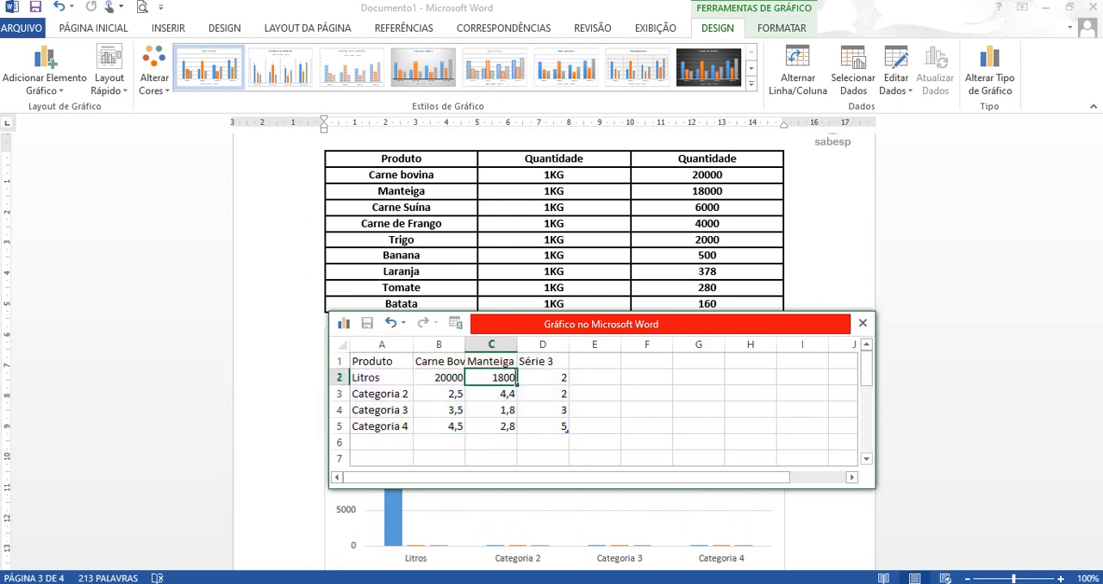
type("0")
- Rename the third chart series in D1 to "Carne Suína" and set its Litros value in D2 to 6000
left_click(543, 361)
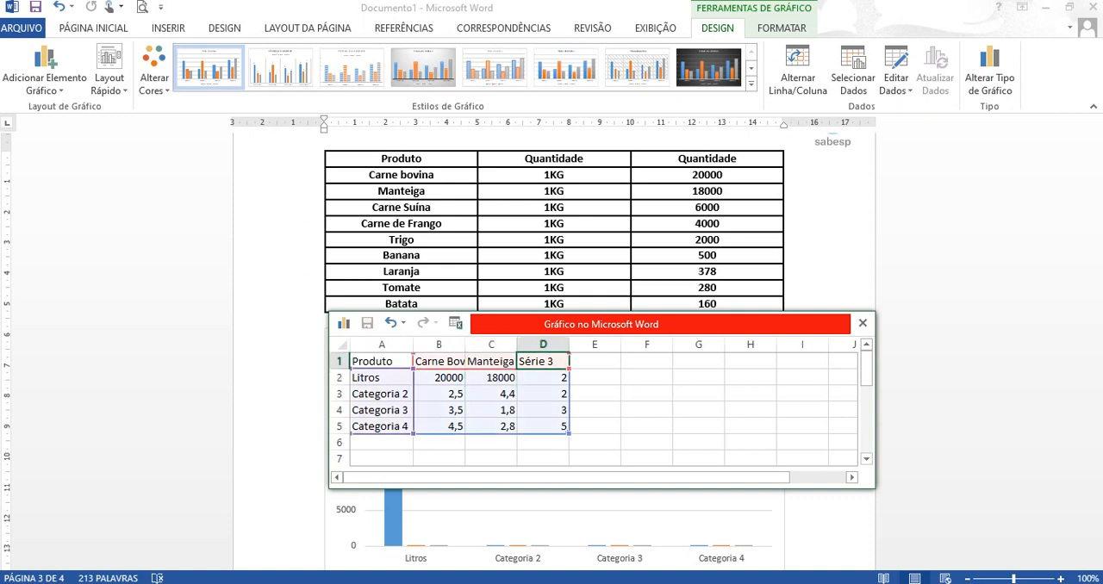
type("Carne")
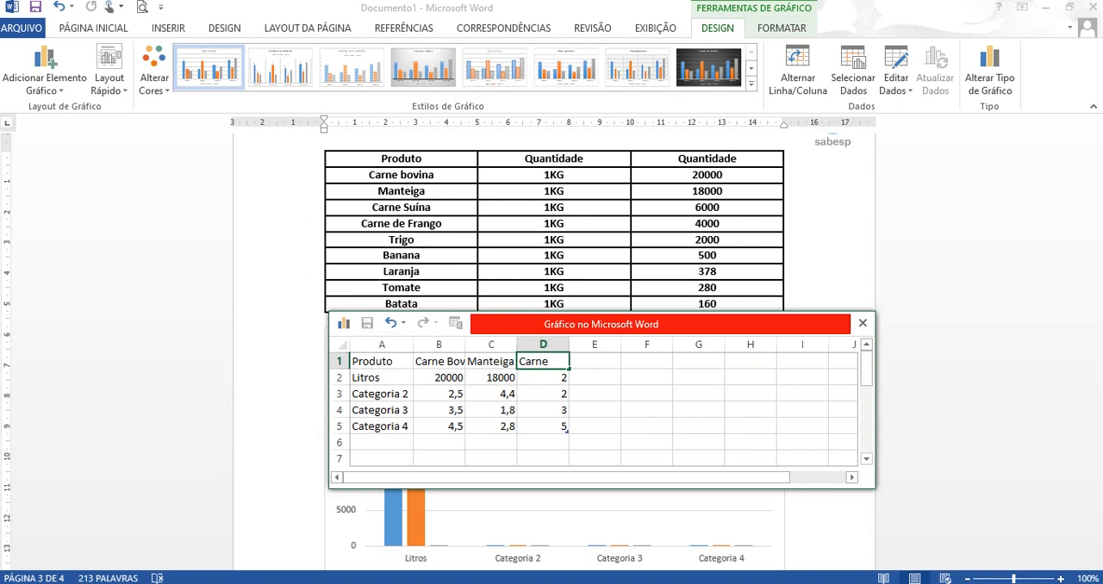
type("Suína")
key("Return")
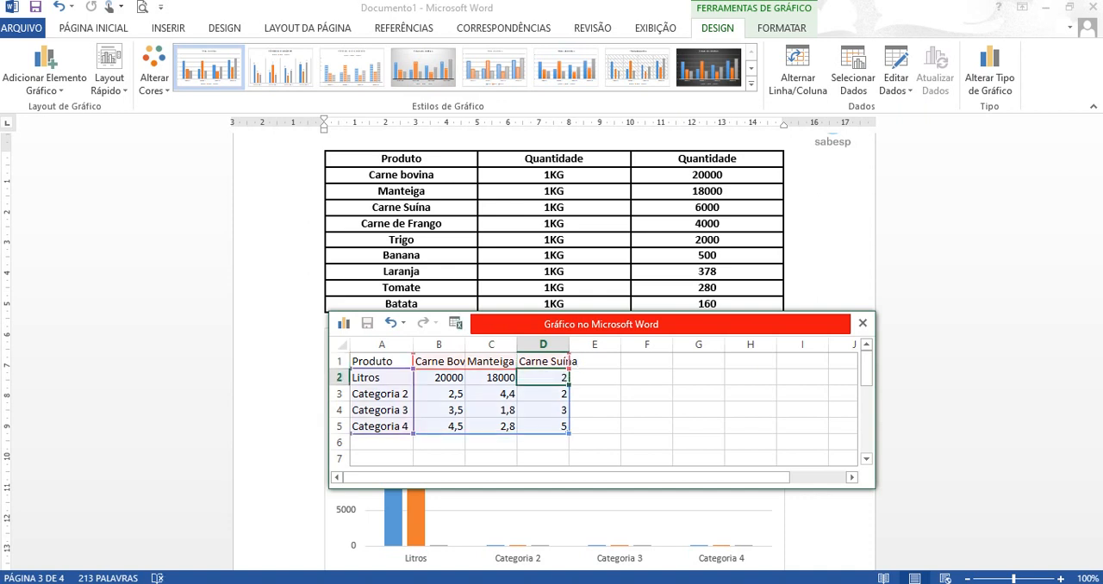
type("6000")
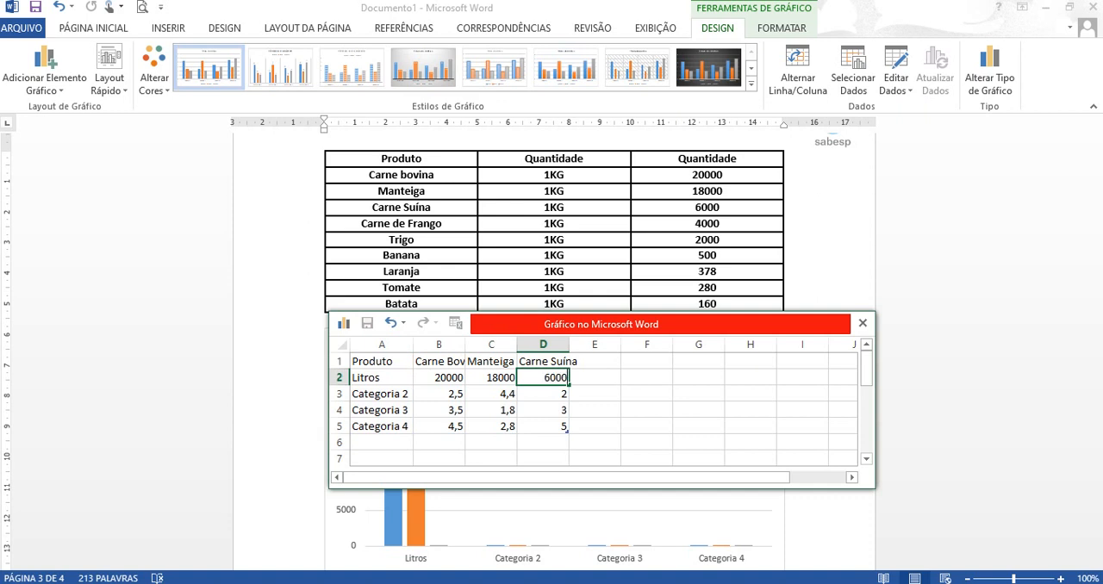
- Add a fourth chart series "Carne de Frango" in E1 with a Litros value of 4000 in E2
left_click(594, 361)
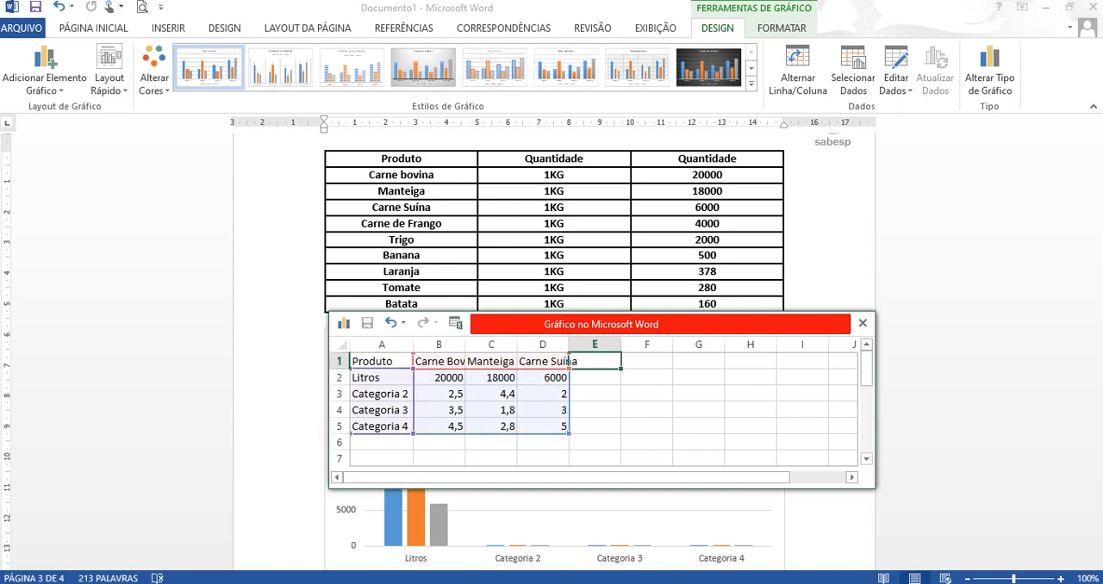
type("Carne ")
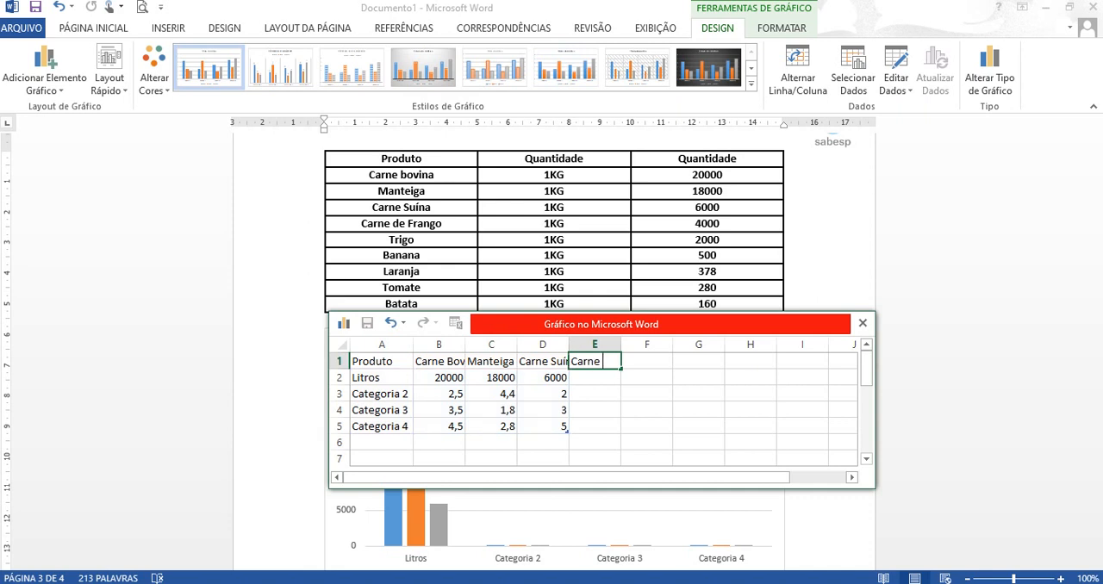
type("de Frango")
key("Return")
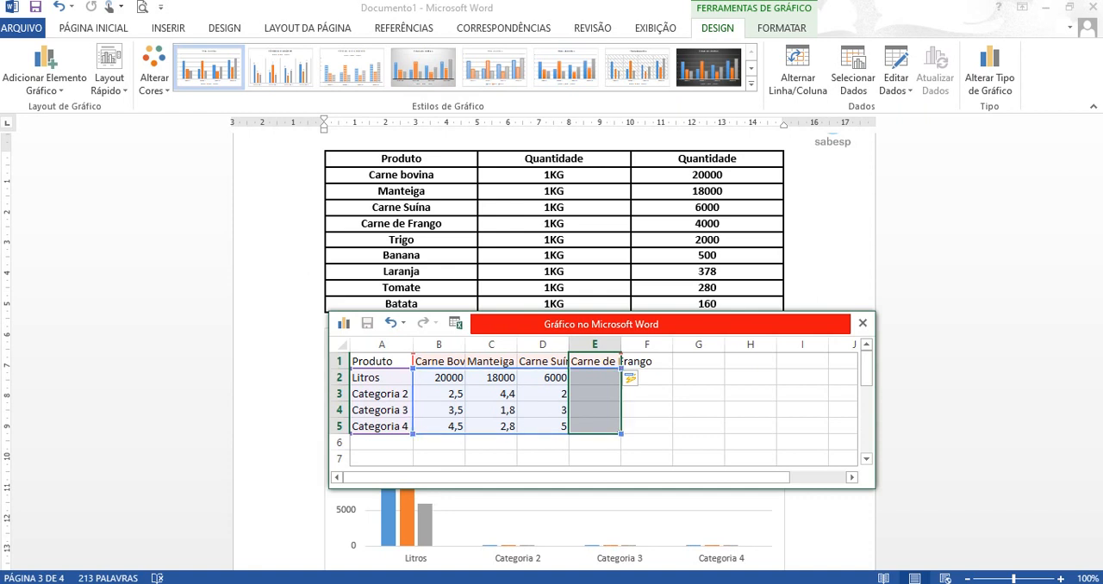
type("4000")
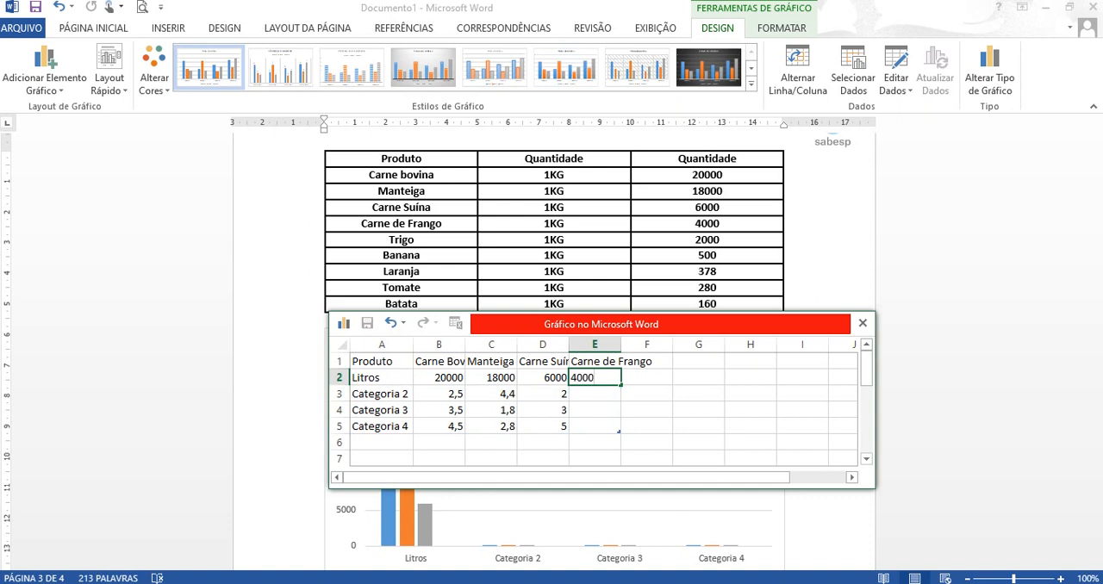
key("Tab")
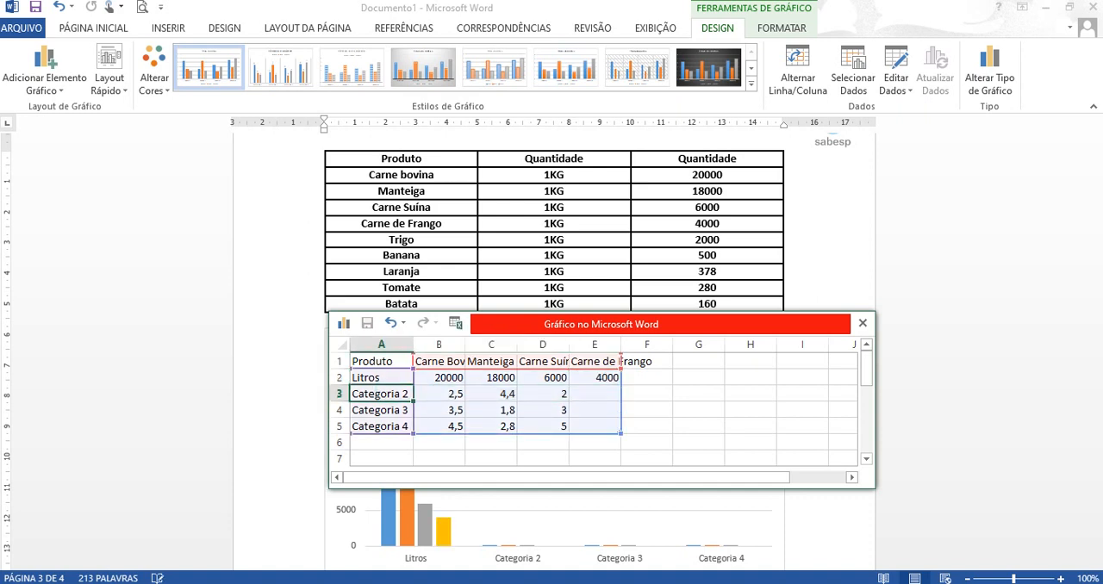
- Delete the placeholder data for Categoria 2 to Categoria 4 in A3:D5 of the chart data sheet
key("shift+Right")
key("shift+Right")
key("shift+Right")
key("shift+Down")
key("shift+Down")
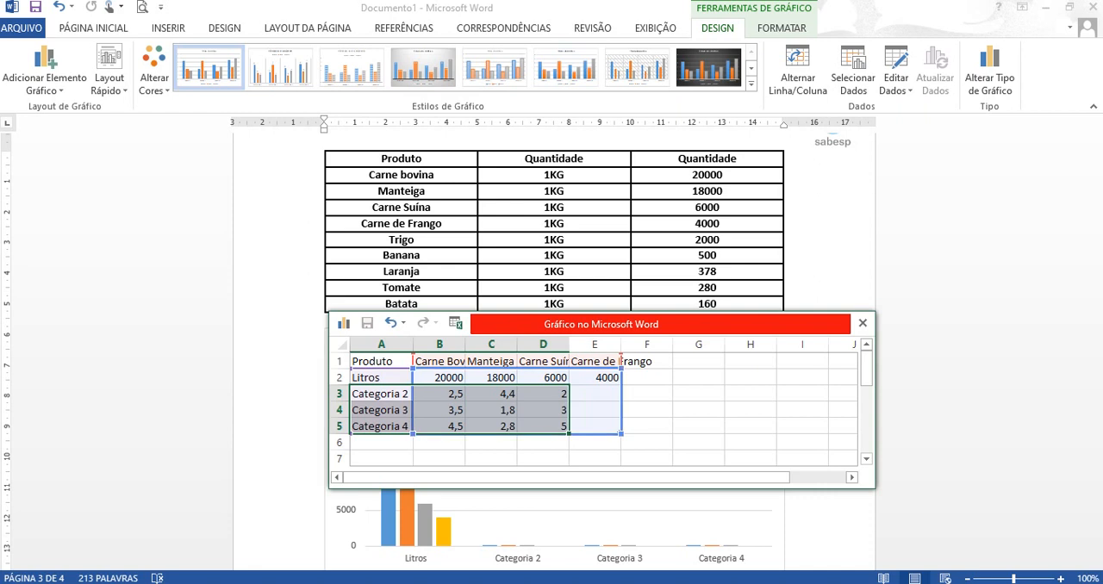
key("Delete")
- Check the reference table and chart in the Atividade Word PDF, and return to the chart data sheet in Word
left_click(806, 536)
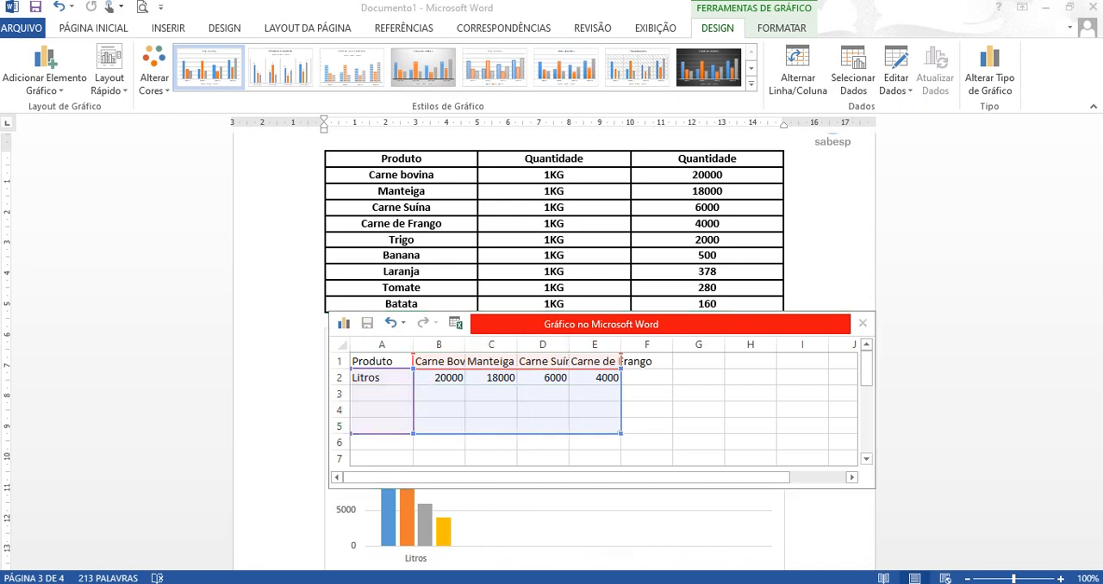
key("alt+Tab")
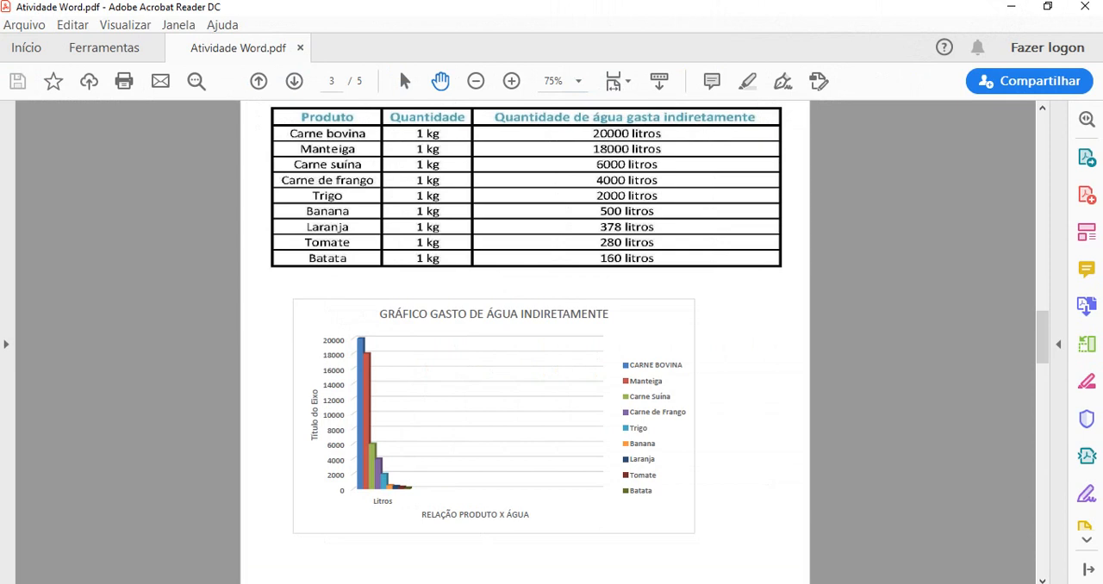
mouse_move(772, 583)
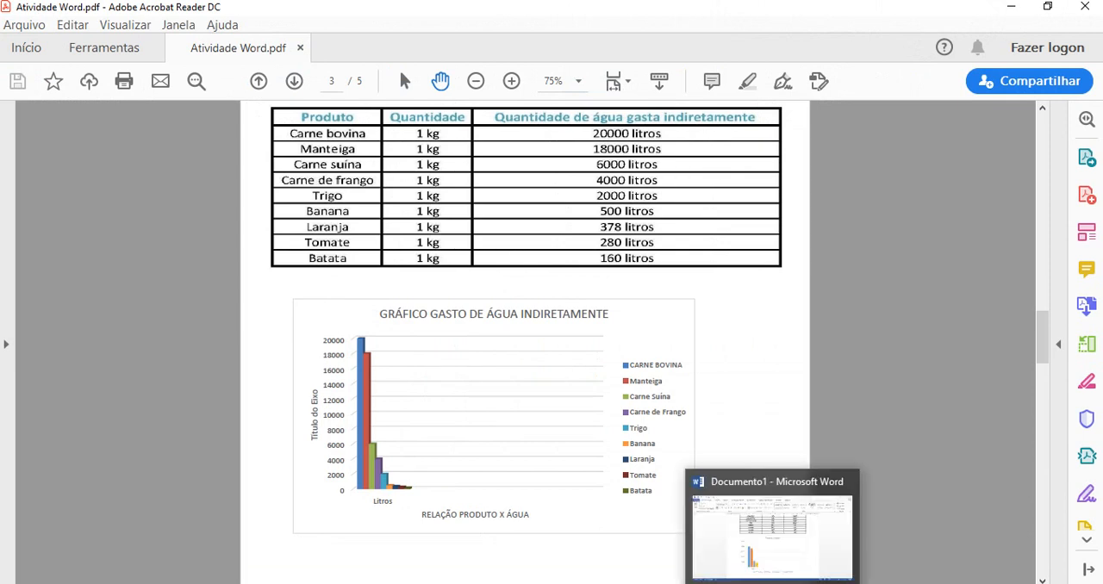
left_click(772, 538)
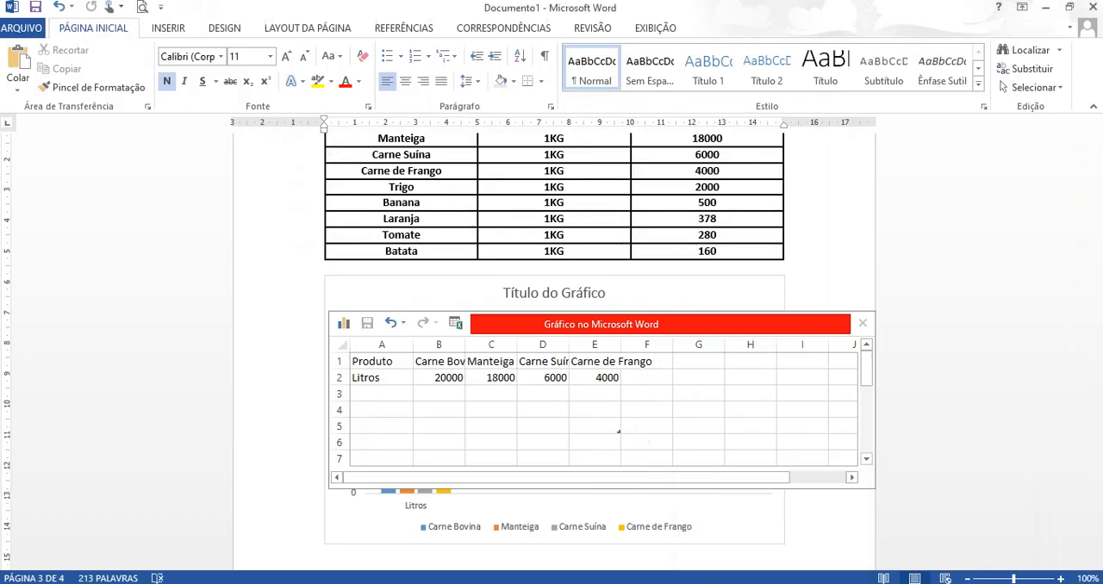
left_click(818, 325)
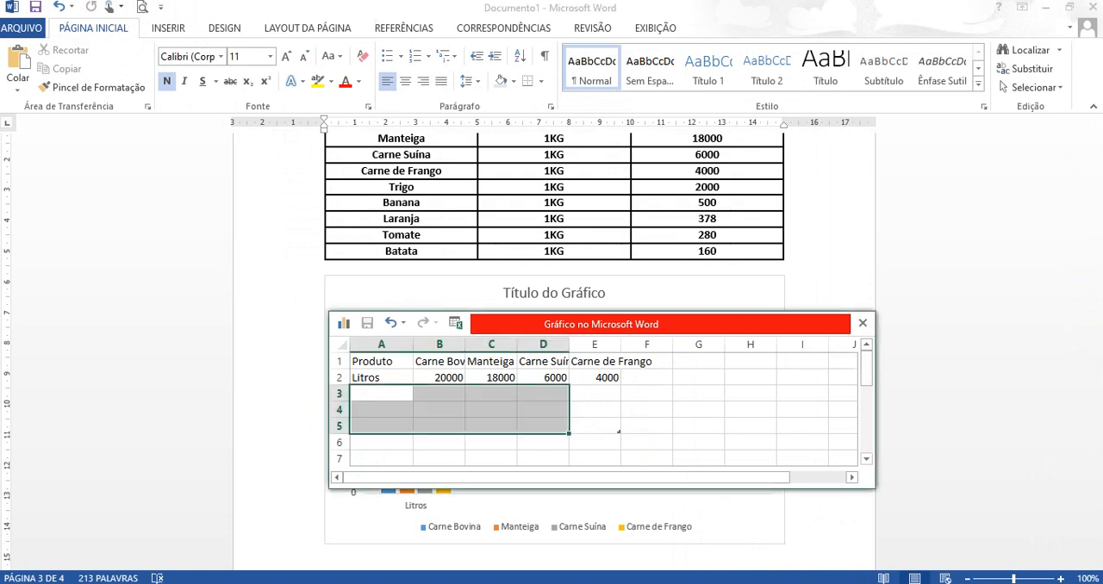
left_click(698, 442)
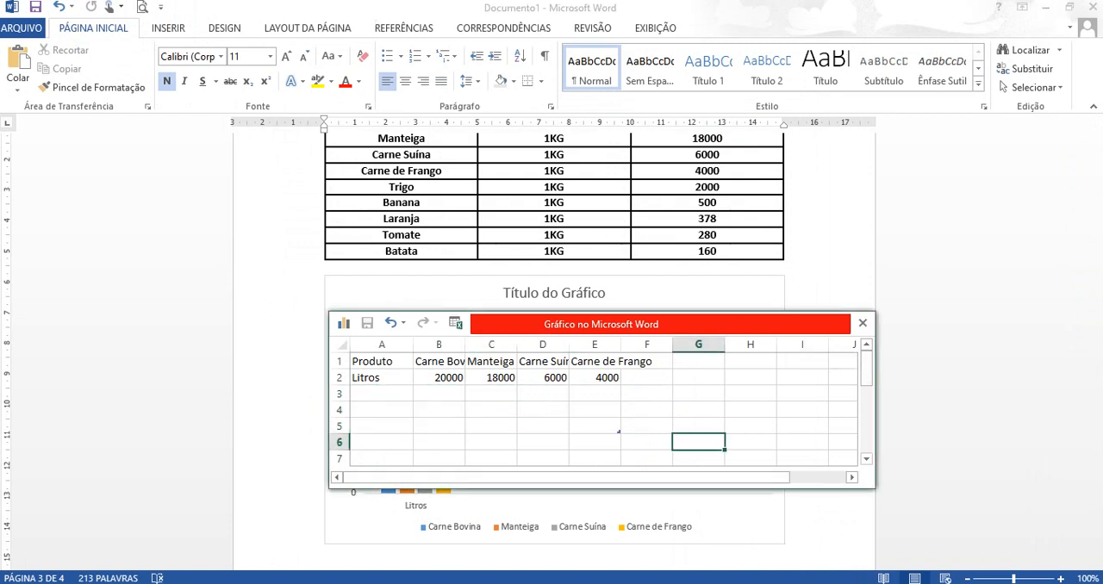
- Move the chart data window above the chart, extend the chart's data range down to row 11, and enlarge the window
left_click_drag(659, 324, 627, 145)
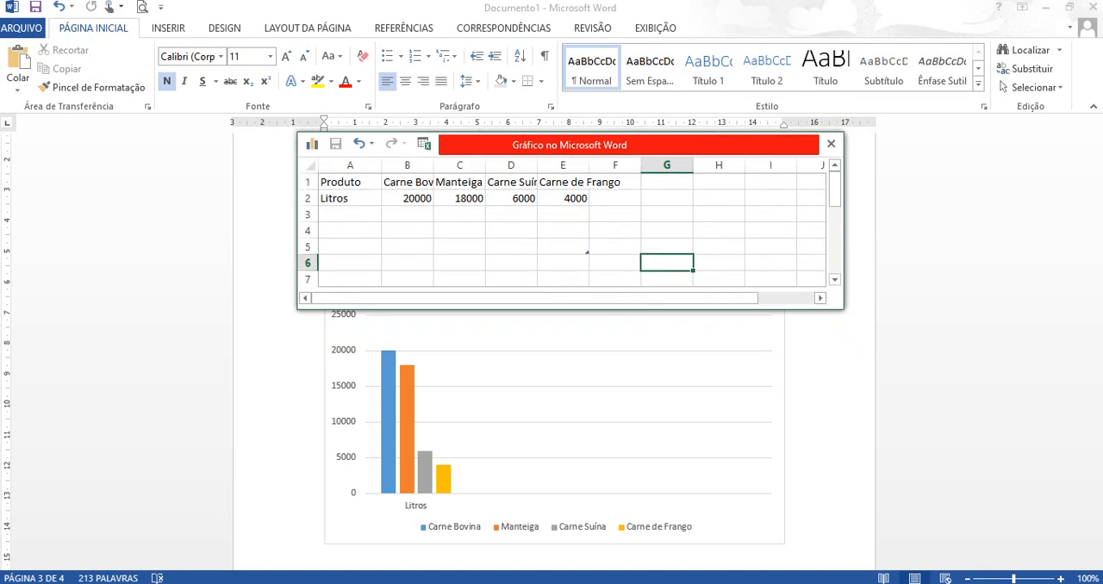
mouse_move(588, 252)
left_mouse_down()
mouse_move(588, 295)
mouse_move(588, 238)
left_mouse_up()
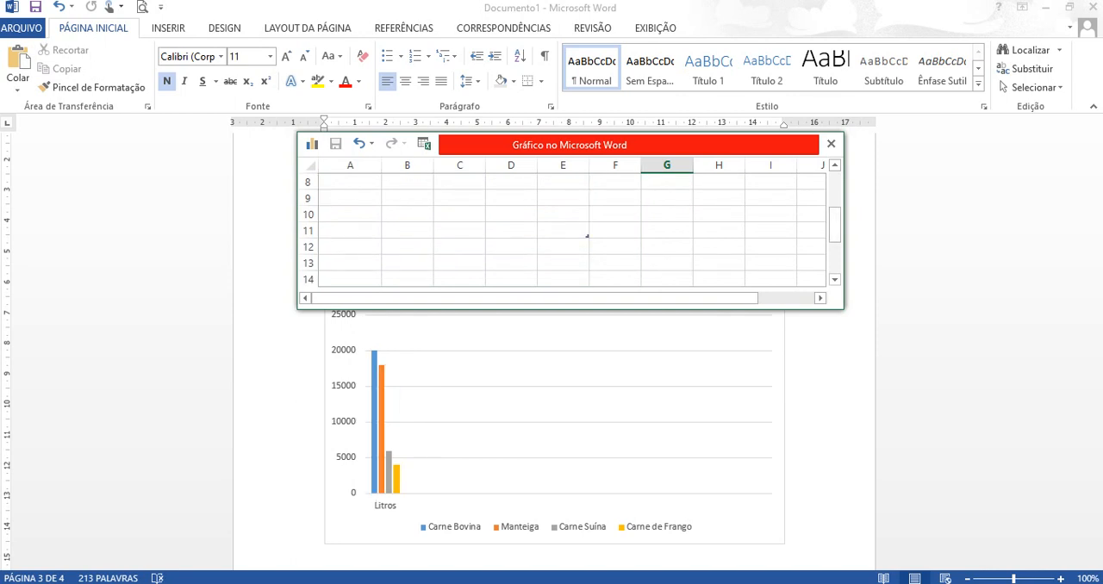
left_click_drag(843, 309, 940, 537)
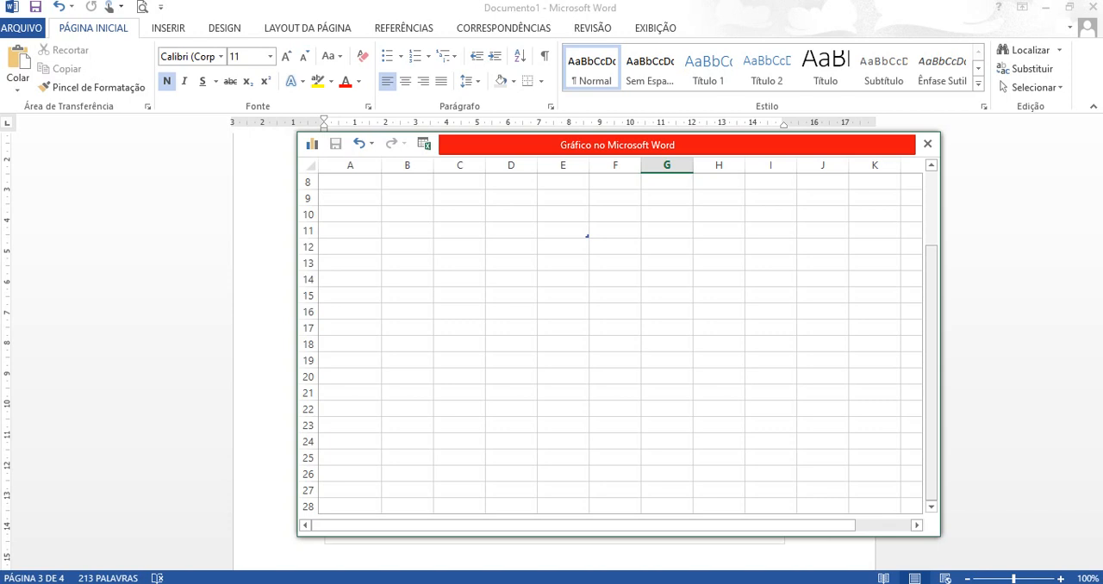
left_click_drag(931, 361, 932, 281)
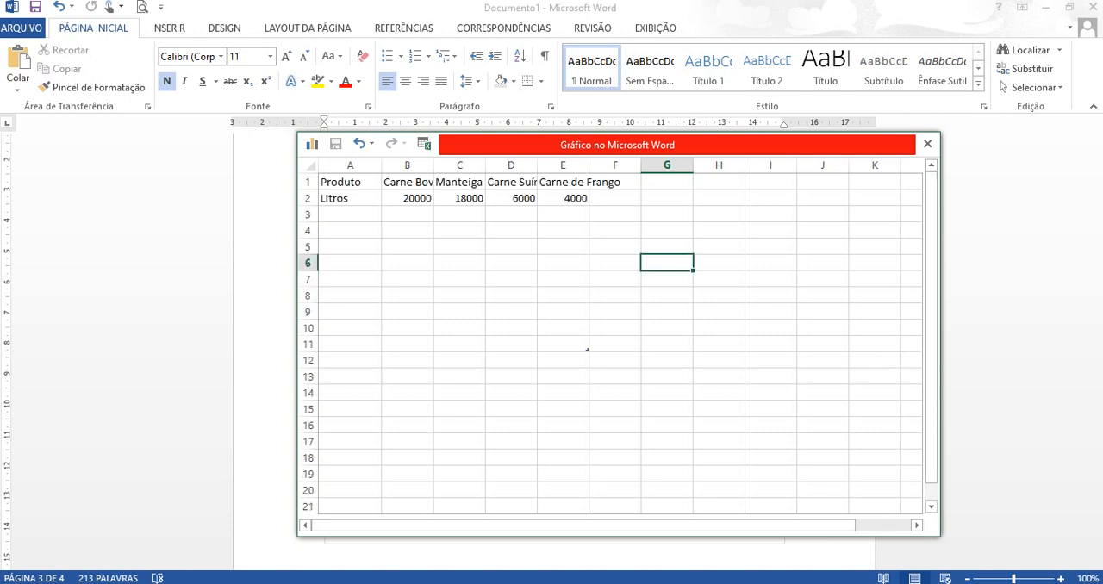
- Close the chart data sheet and compare the chart with the reference in the Atividade Word PDF
left_click(350, 182)
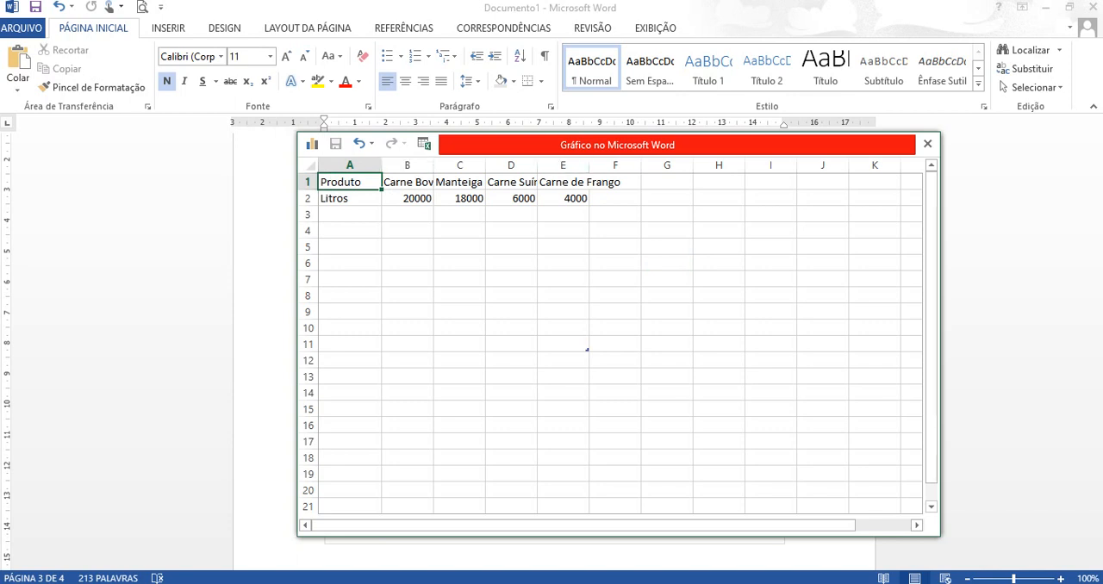
left_click(991, 211)
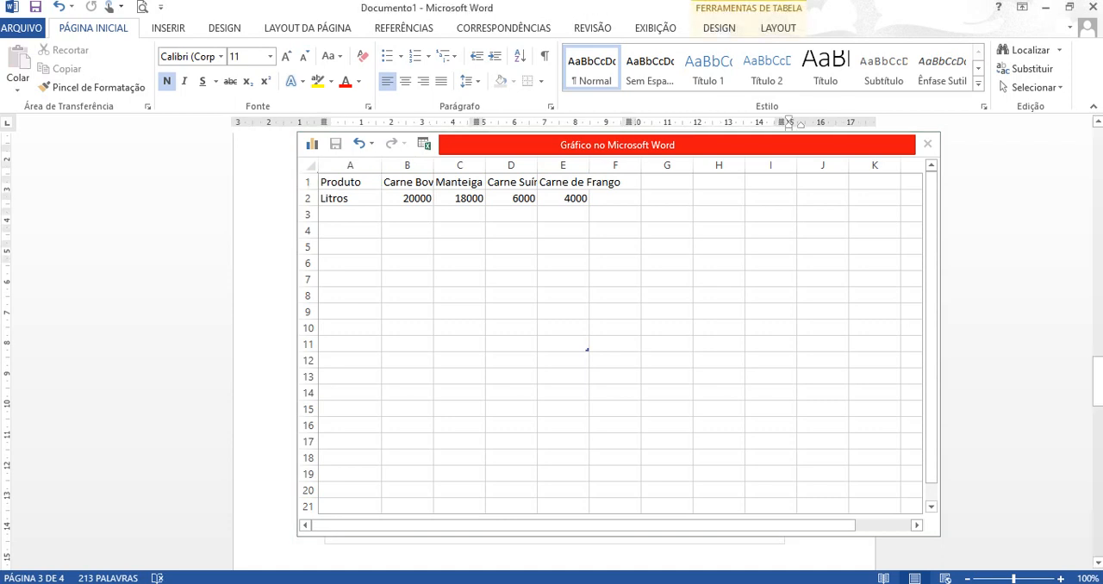
left_click(927, 144)
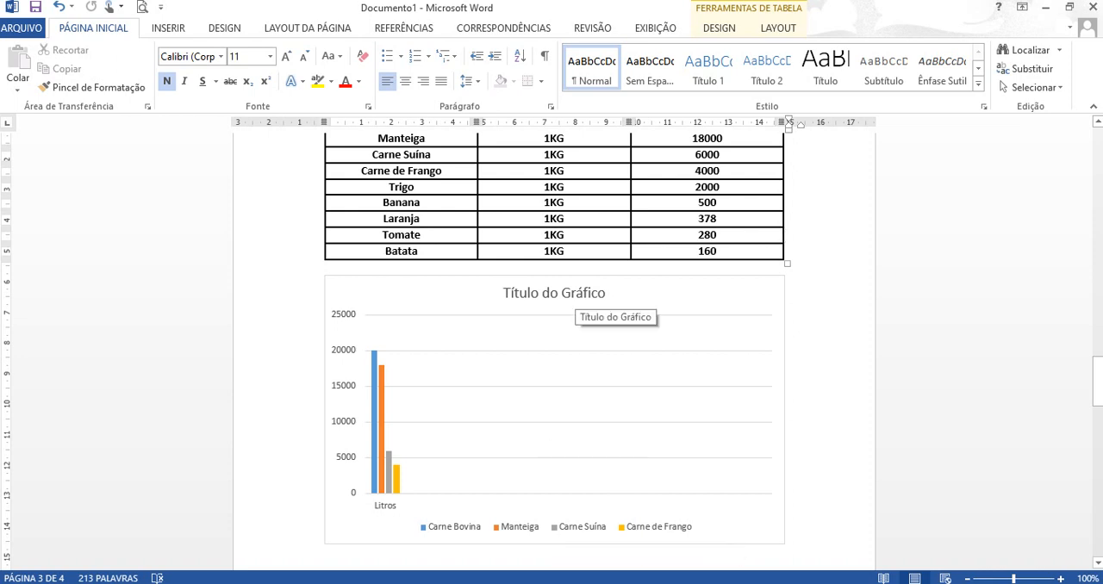
key("alt+Tab")
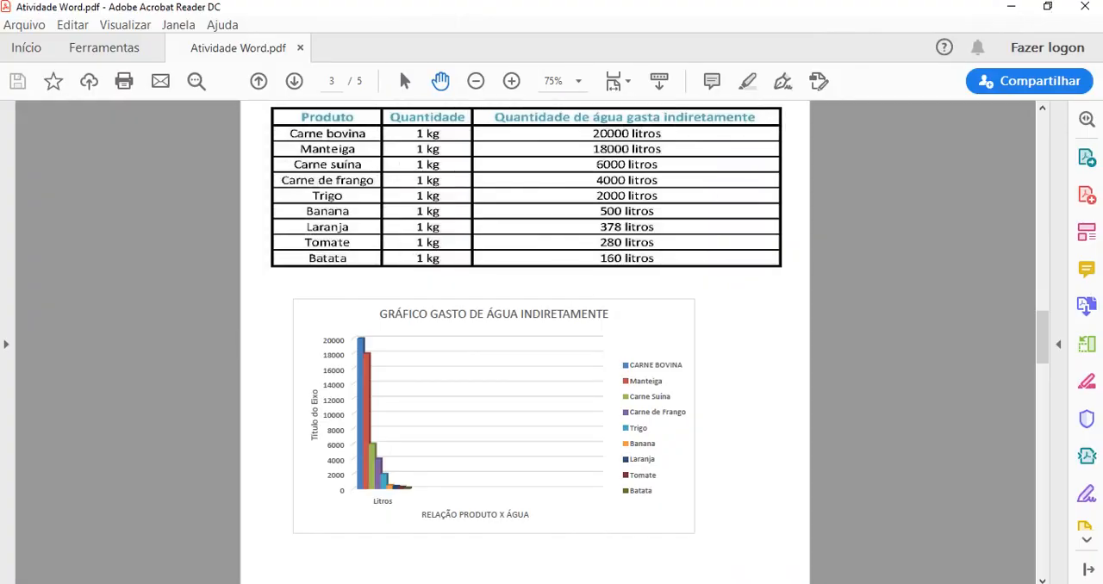
key("alt+Tab")
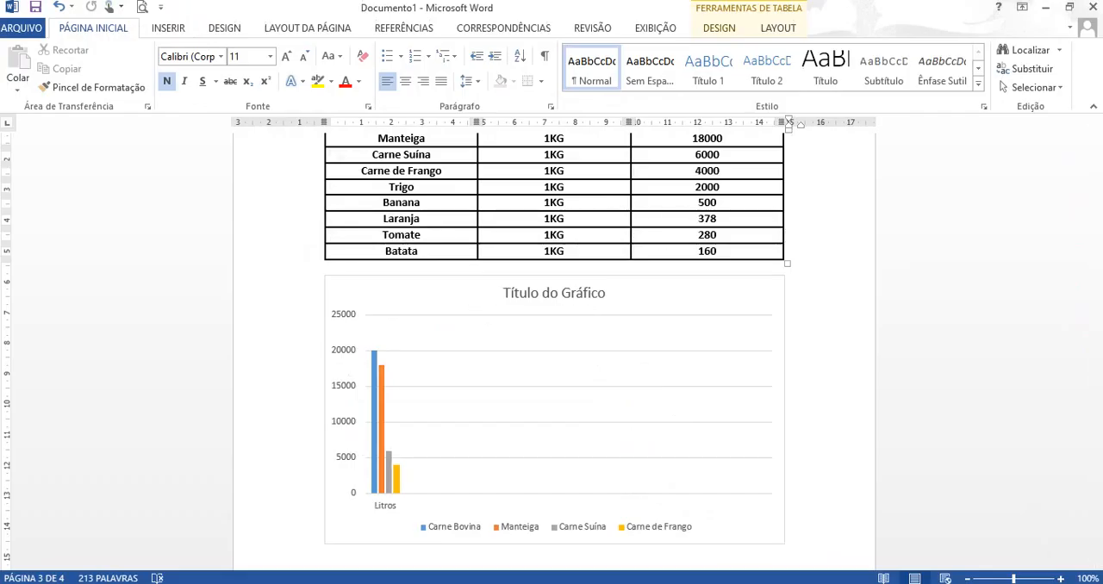
- Examine the axis title options available for the chart, leaving them without adding one
left_click(719, 28)
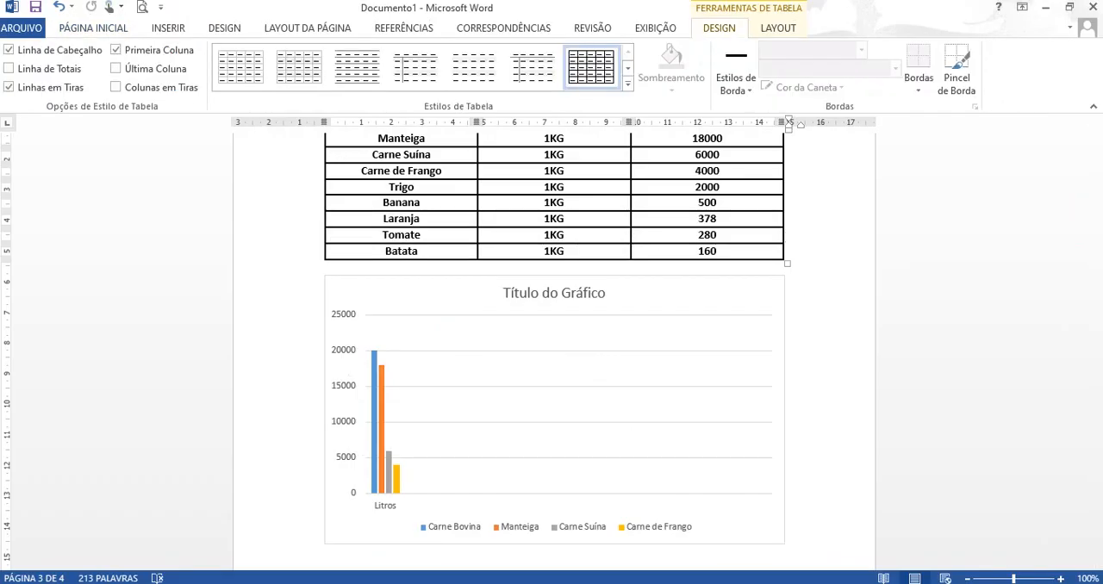
left_click(568, 403)
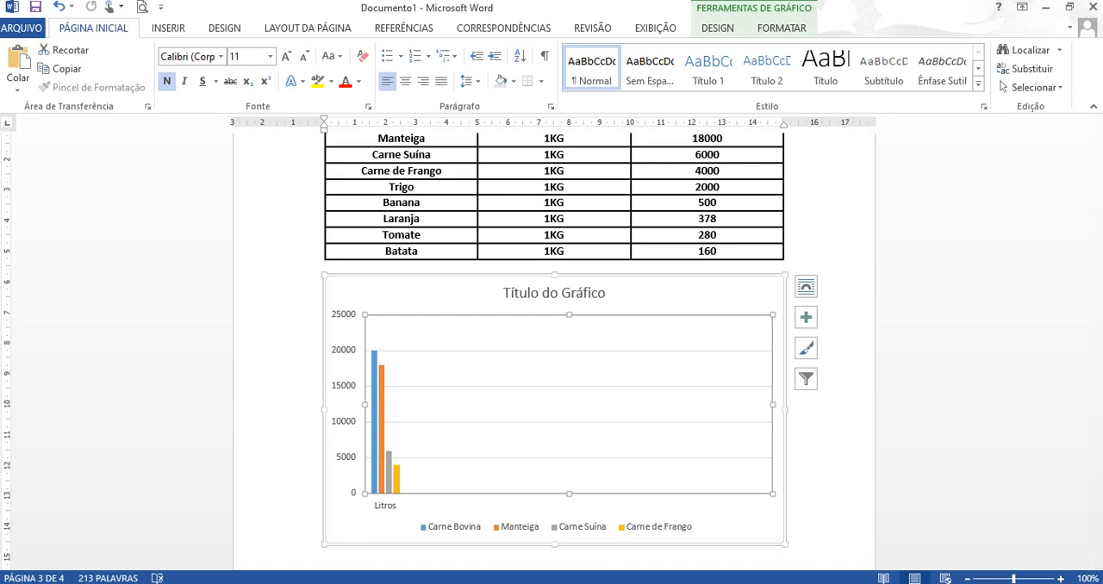
left_click(717, 29)
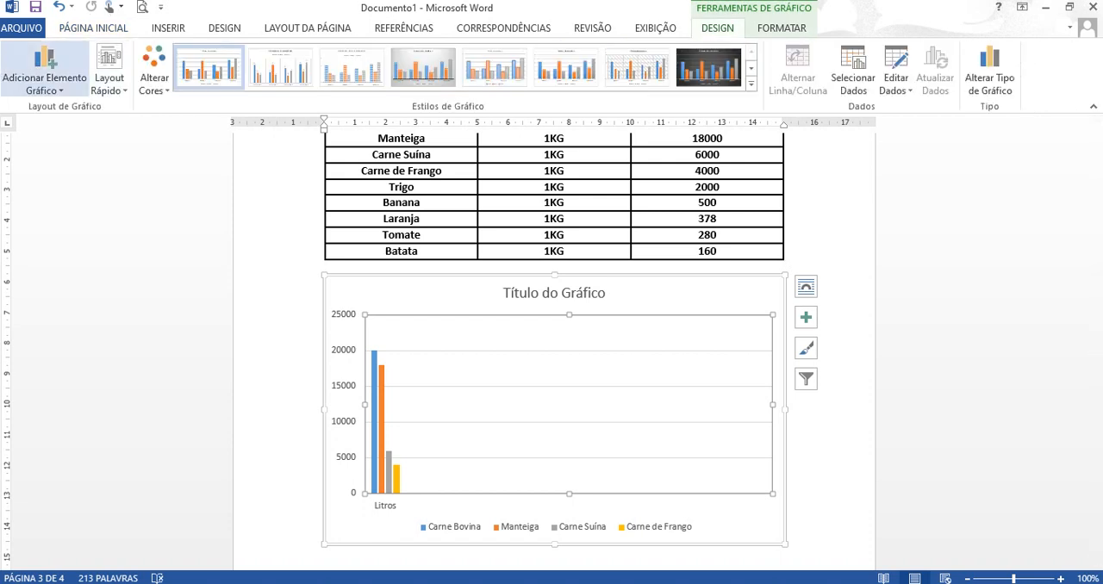
left_click(44, 69)
mouse_move(62, 127)
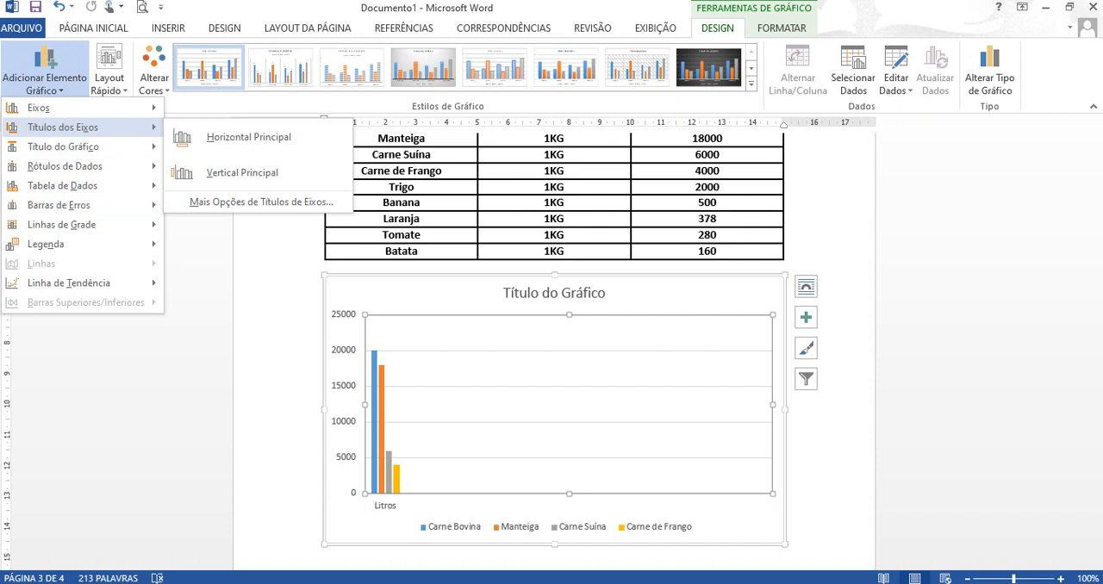
left_click(965, 327)
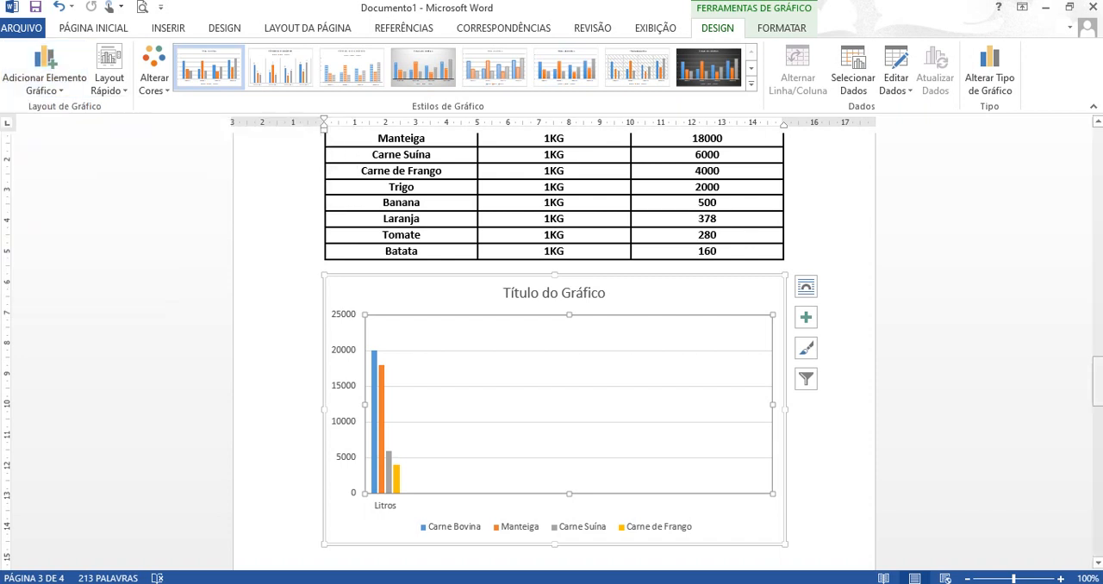
- Deselect the chart and place the insertion point in the blank area just below it
left_click_drag(1097, 382, 1098, 405)
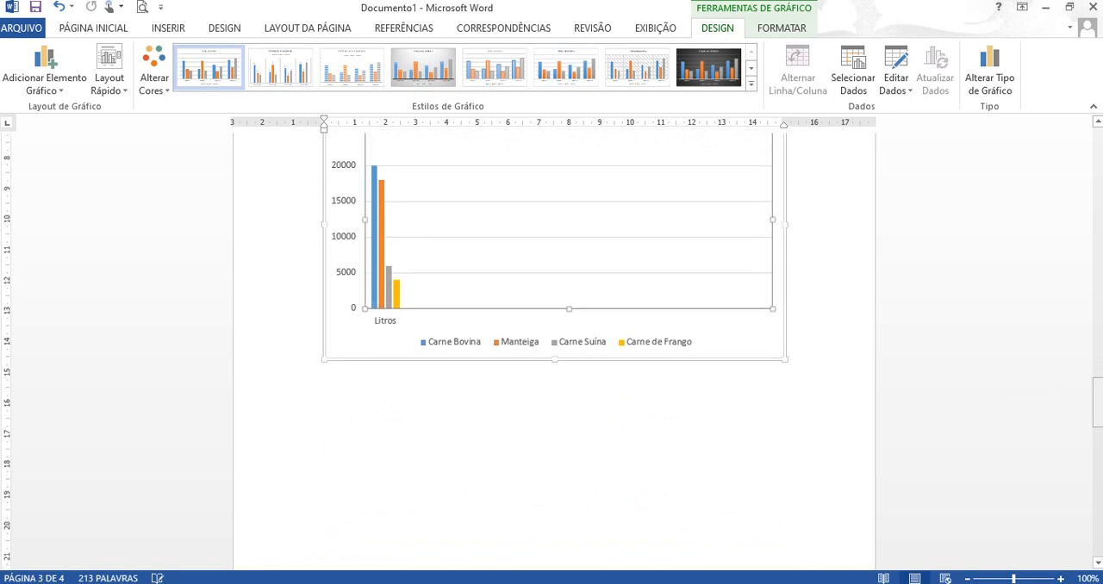
left_click(480, 368)
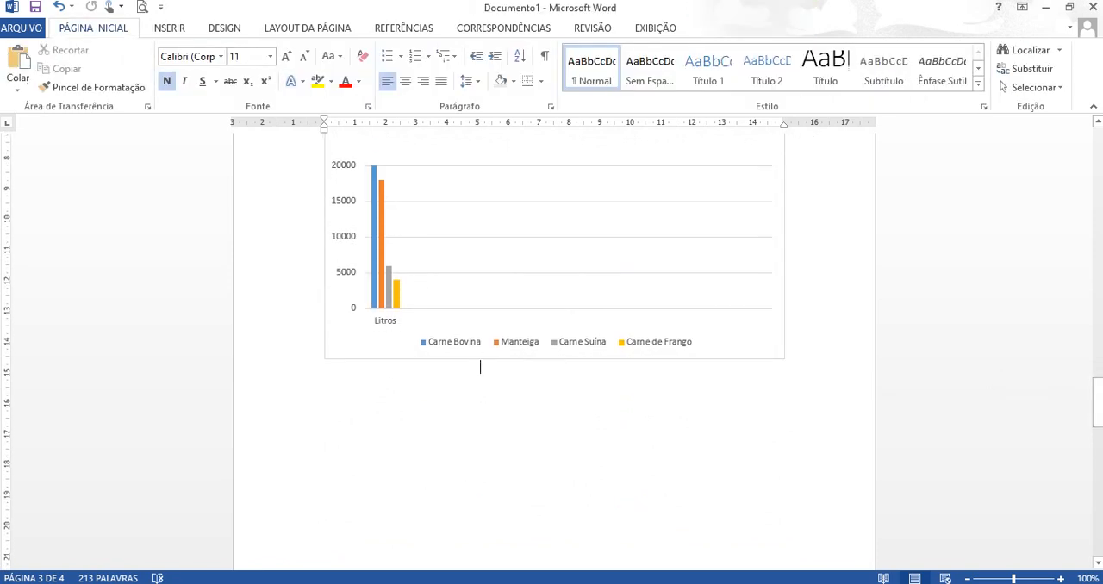
- Insert a page break below the chart and review the family-tree exercise on page 4 of the Atividade Word PDF
key("ctrl+Return")
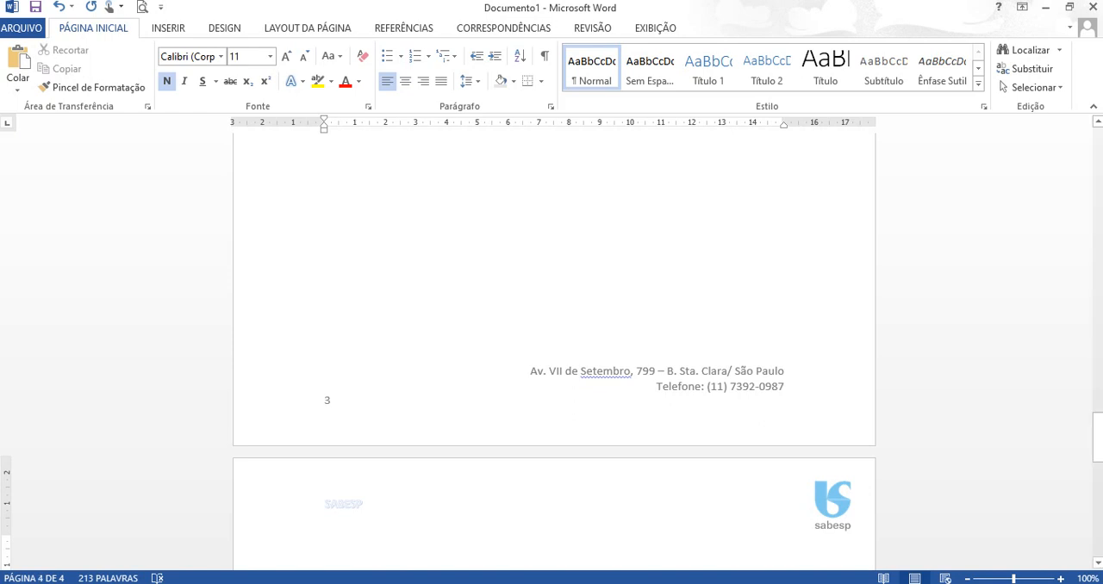
left_click_drag(1098, 438, 1098, 481)
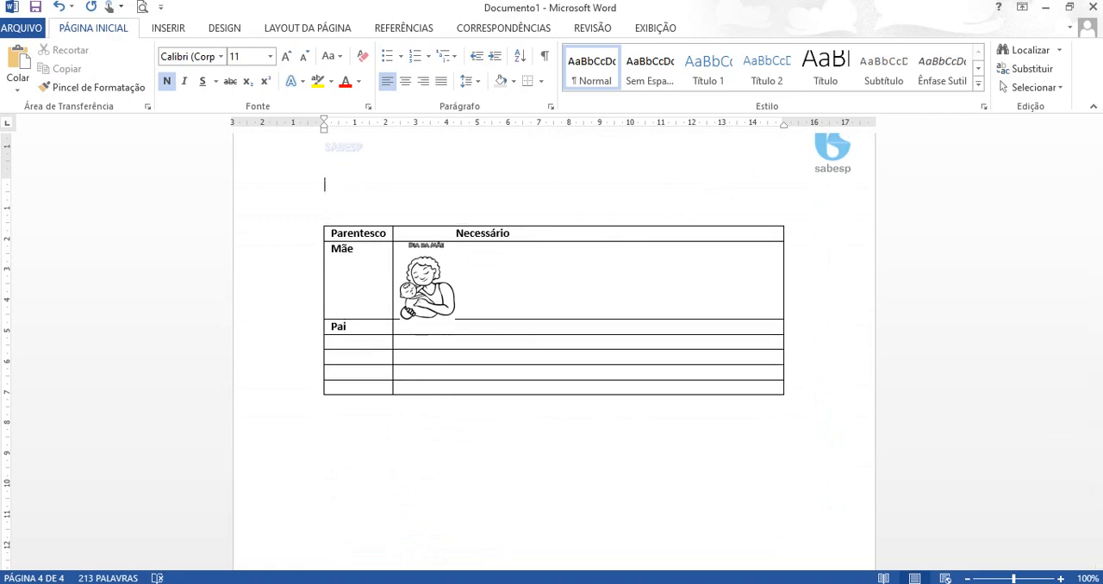
key("alt+Tab")
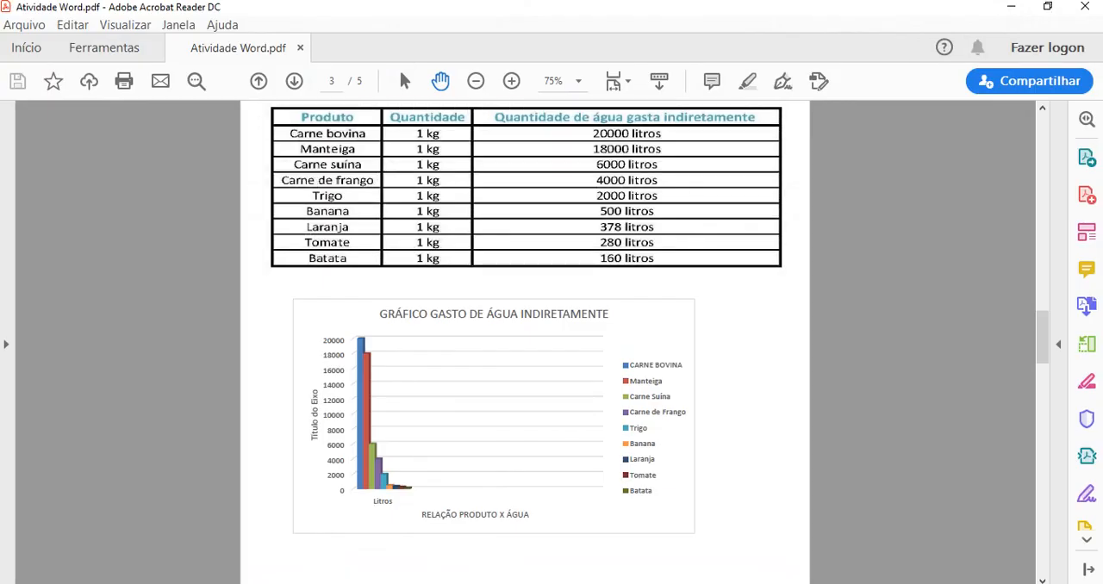
left_click_drag(1043, 338, 1042, 428)
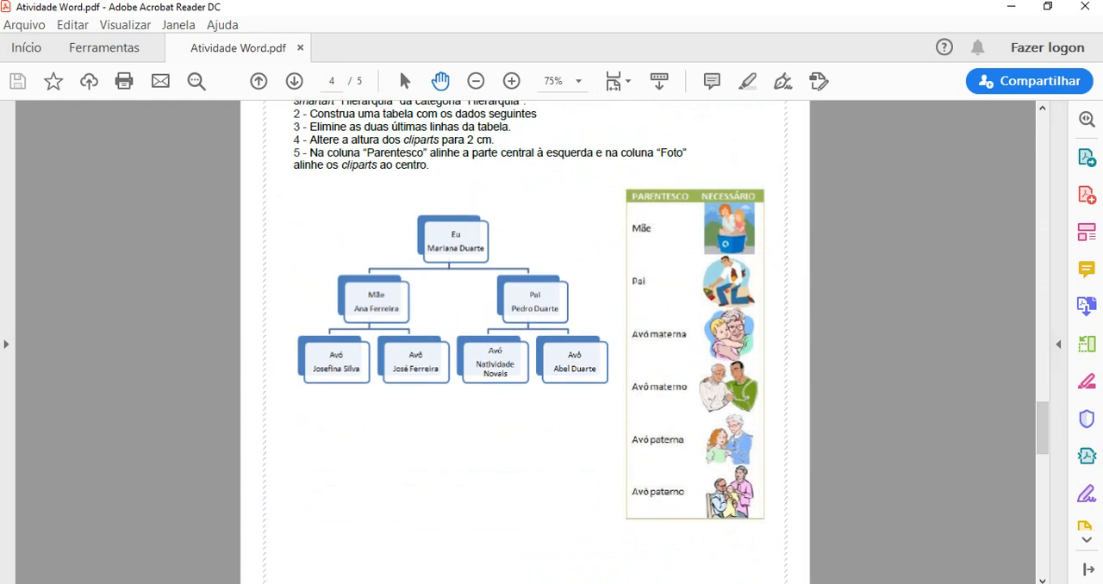
key("alt+Tab")
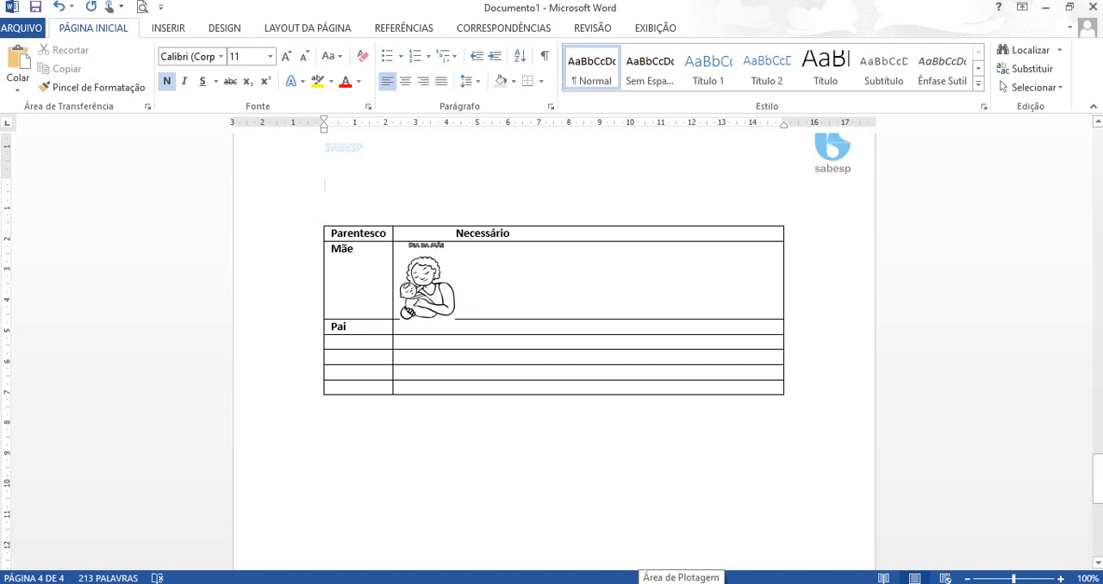
- Insert a Hierarquia SmartArt from the Hierarquia category below the Parentesco table and shrink it to about 7 cm wide
left_click(325, 402)
key("Return")
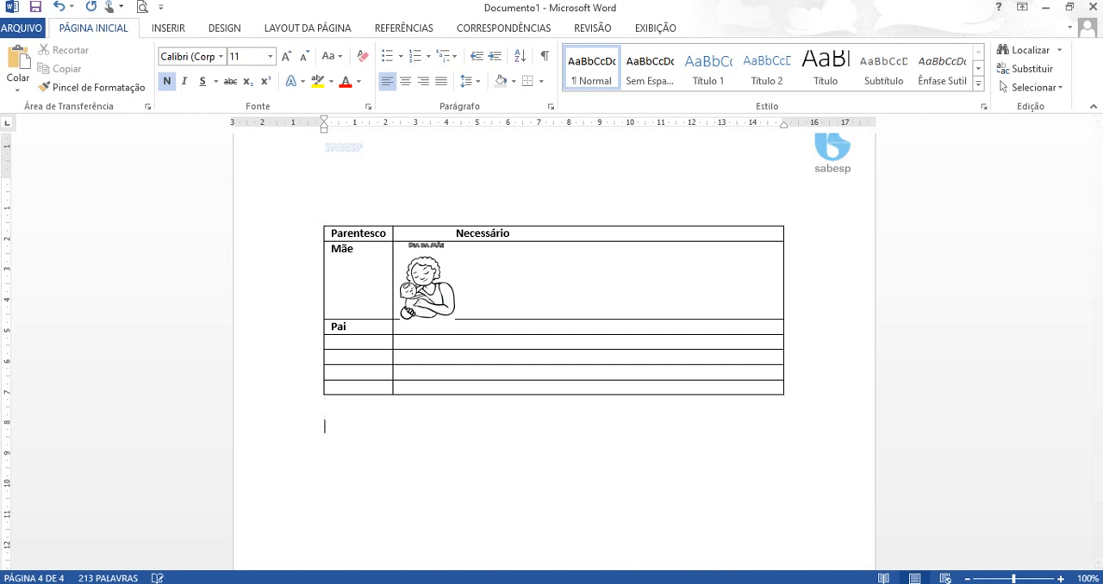
left_click(168, 28)
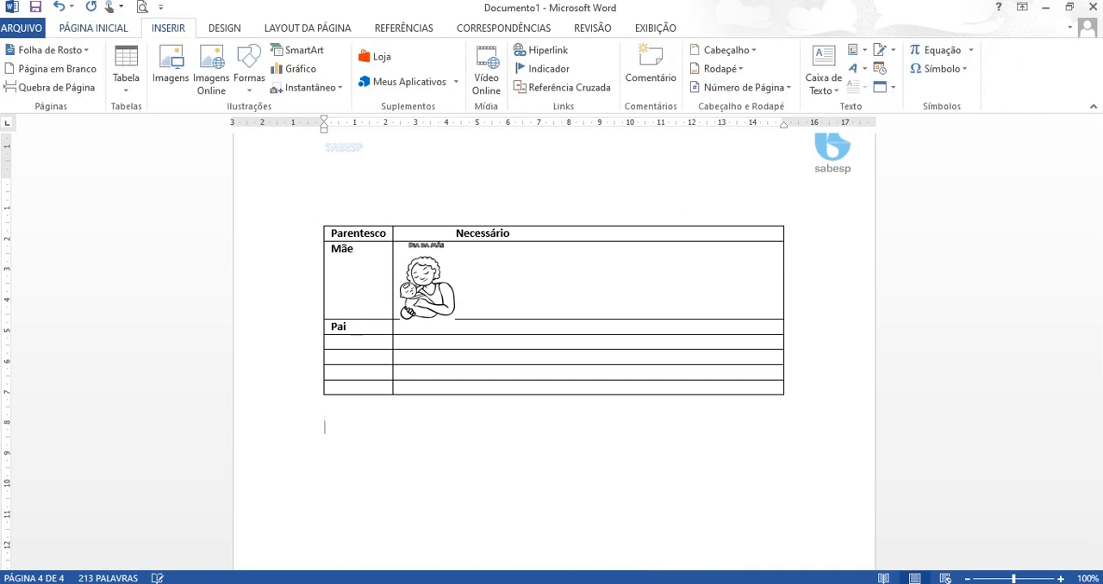
left_click(298, 50)
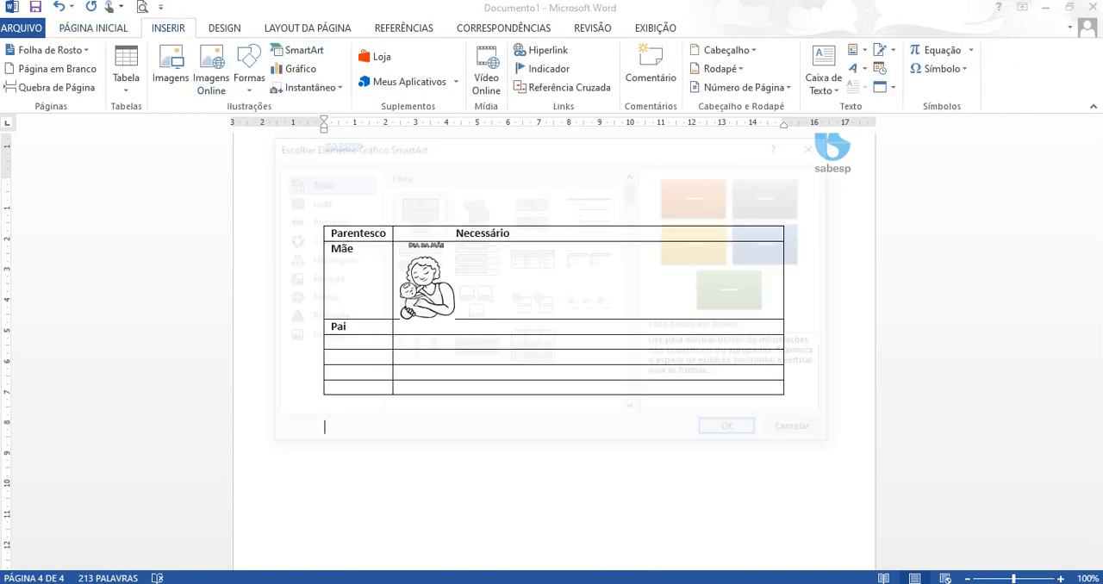
left_click(326, 260)
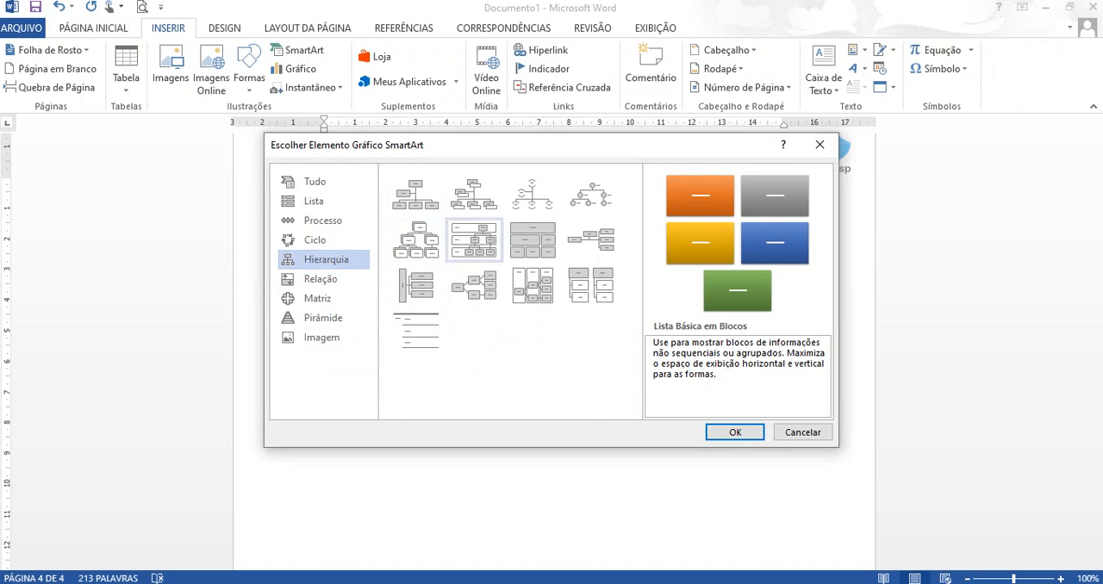
left_click(416, 241)
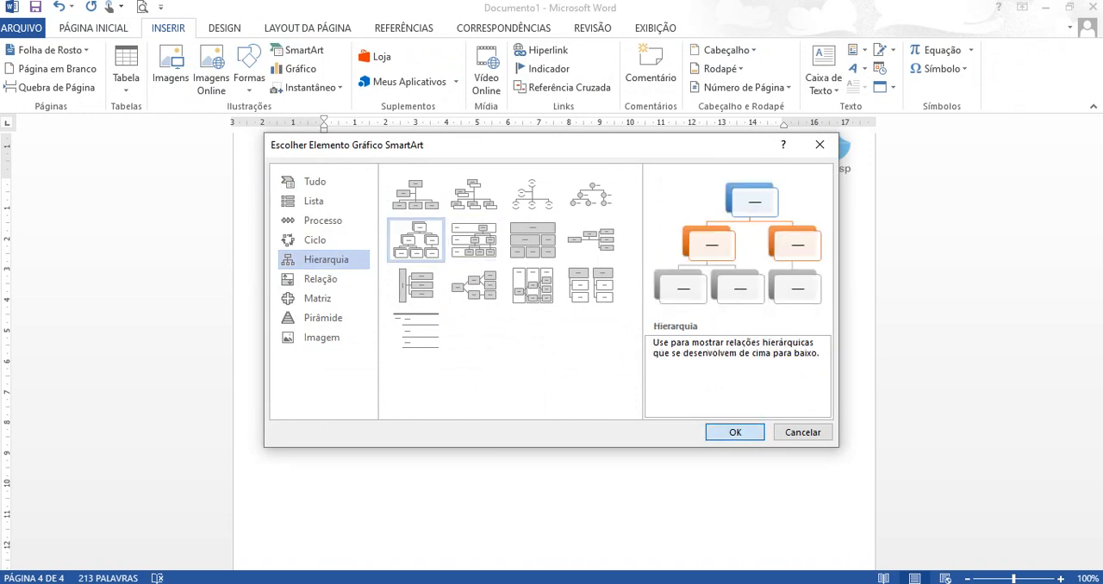
left_click(735, 431)
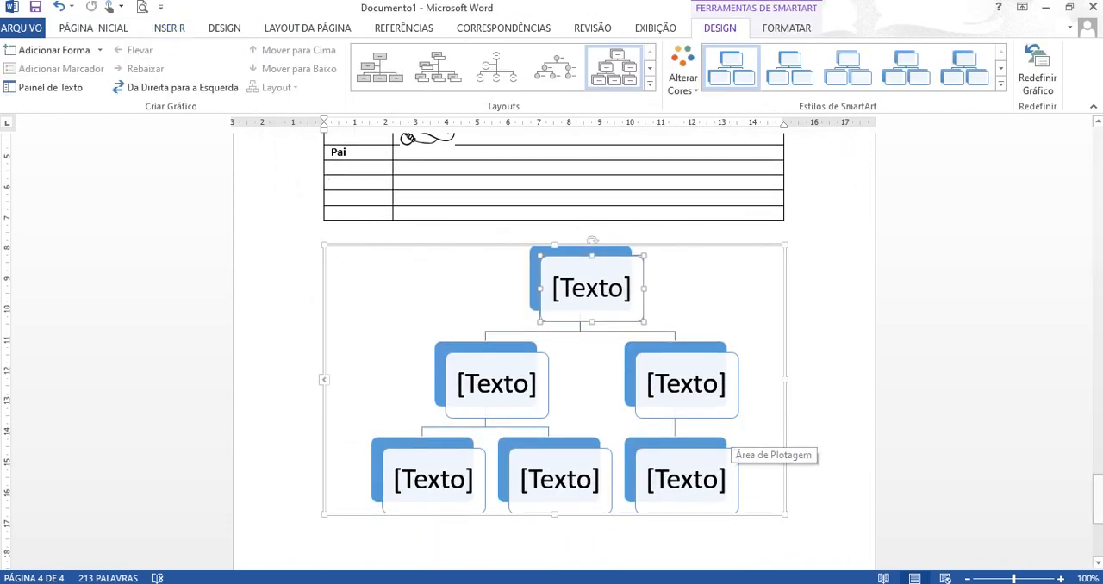
mouse_move(1097, 503)
left_mouse_down()
mouse_move(1097, 488)
mouse_move(1097, 505)
left_mouse_up()
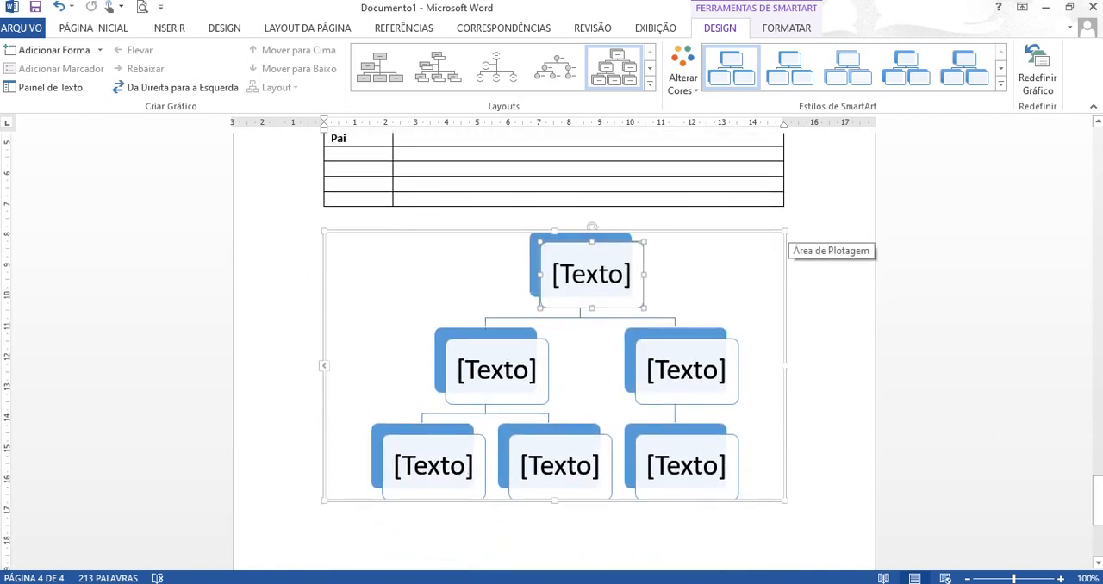
left_click_drag(785, 231, 543, 315)
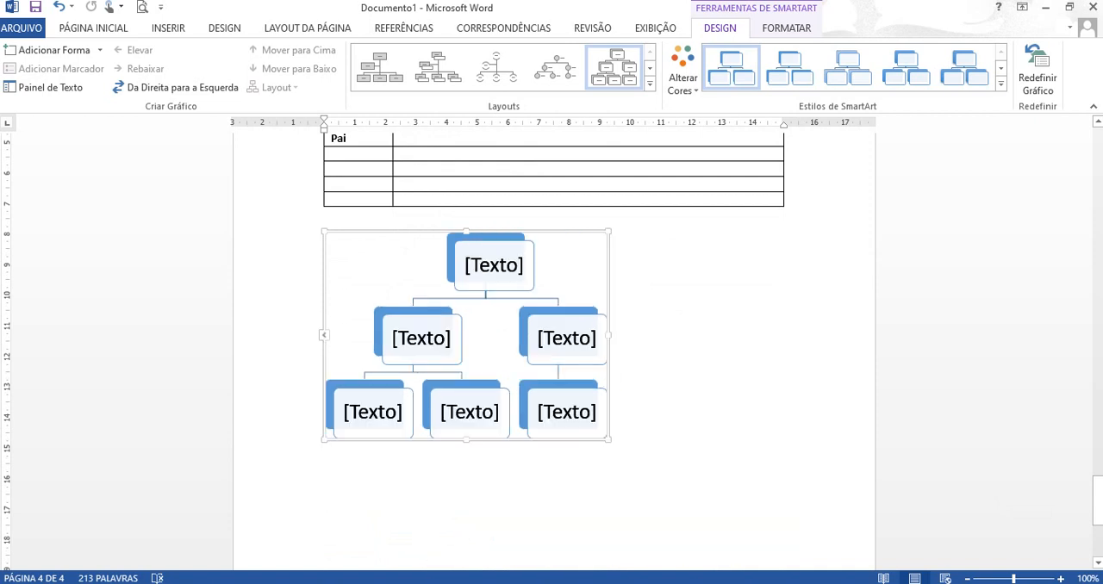
- Narrow the Parentesco table's Necessário column to about 2.5 cm and remove the space before its heading text
left_click_drag(1097, 500, 1097, 464)
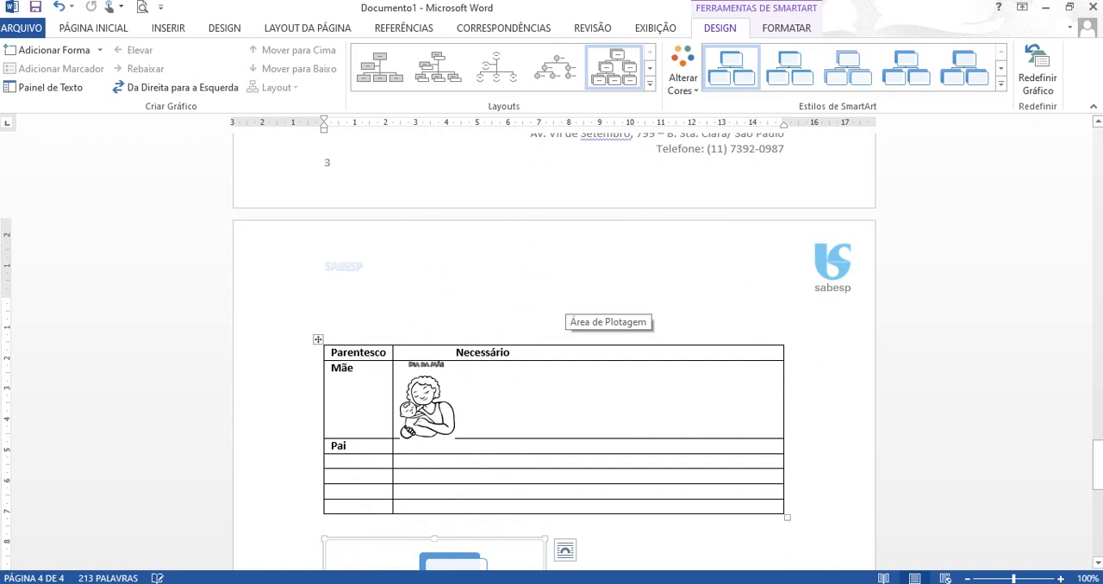
left_click_drag(783, 396, 438, 396)
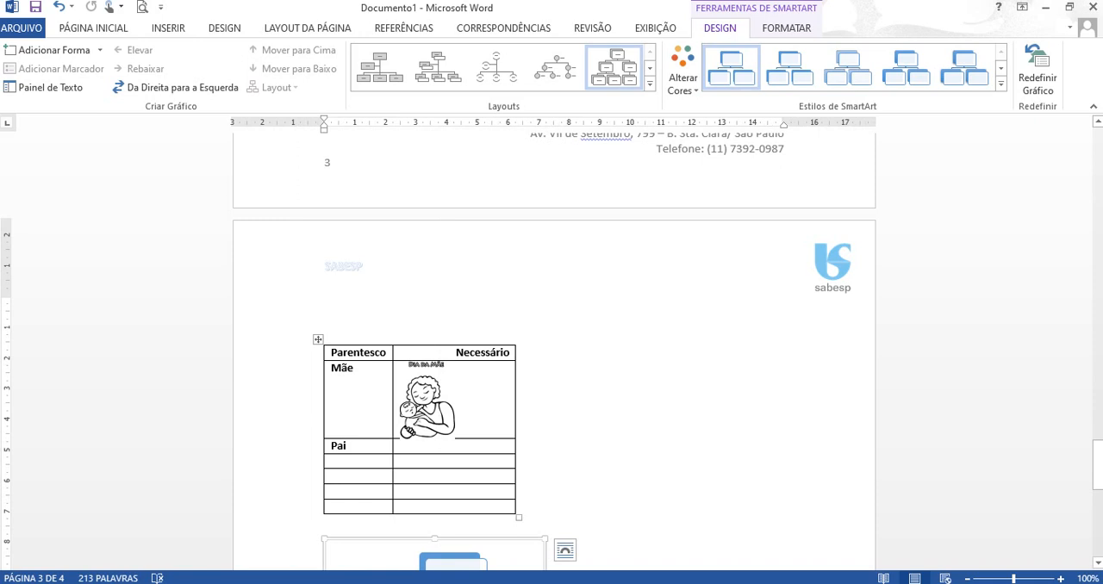
left_click_drag(515, 396, 470, 397)
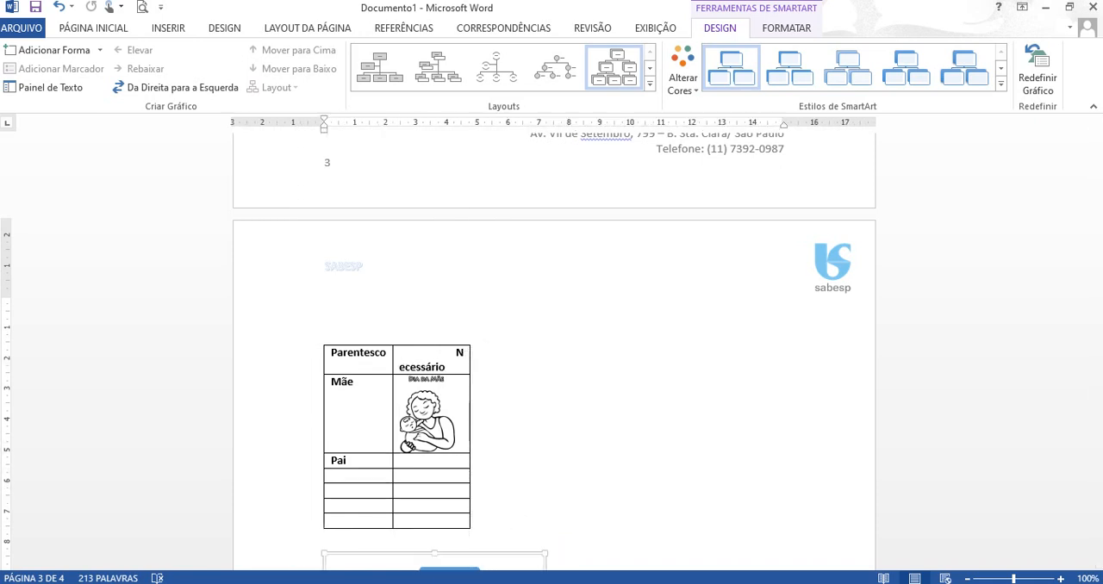
left_click(456, 353)
key("BackSpace")
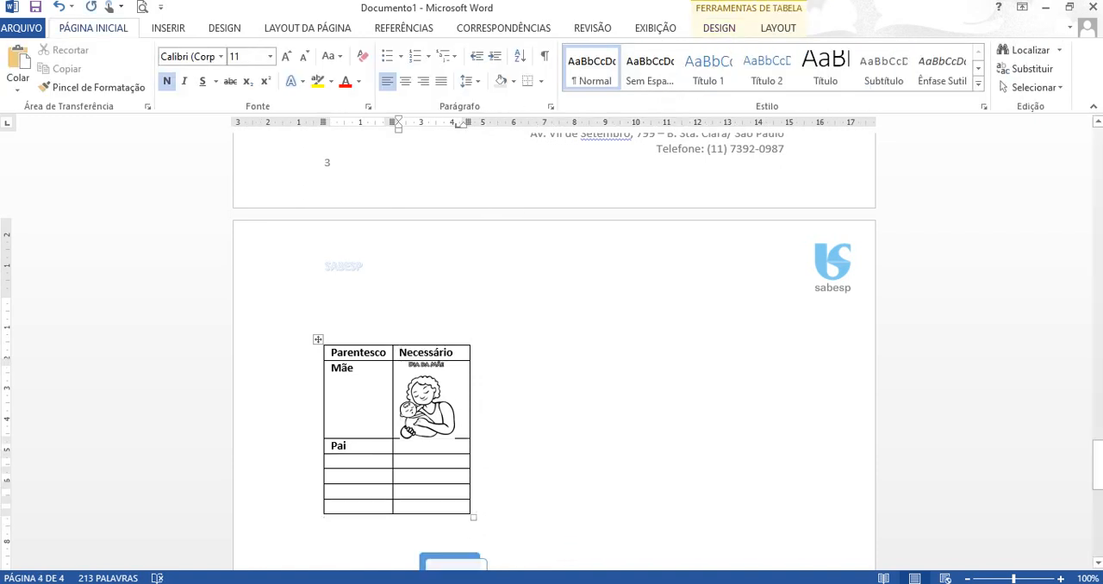
- Right-align the Parentesco table and place the hierarchy SmartArt beside it, with its text wrapping set to behind text
left_click(318, 340)
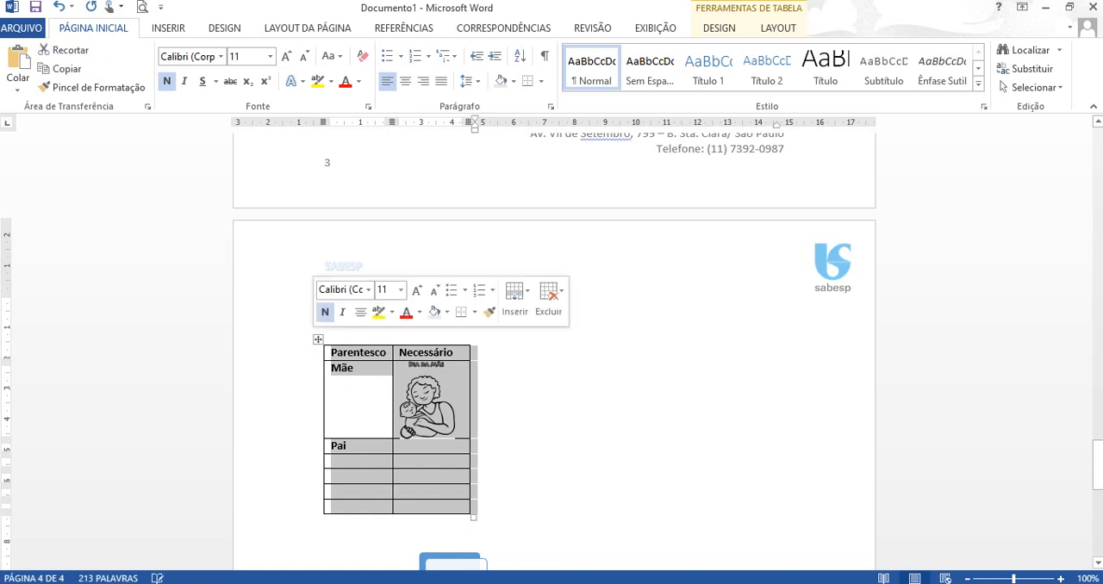
left_click(423, 81)
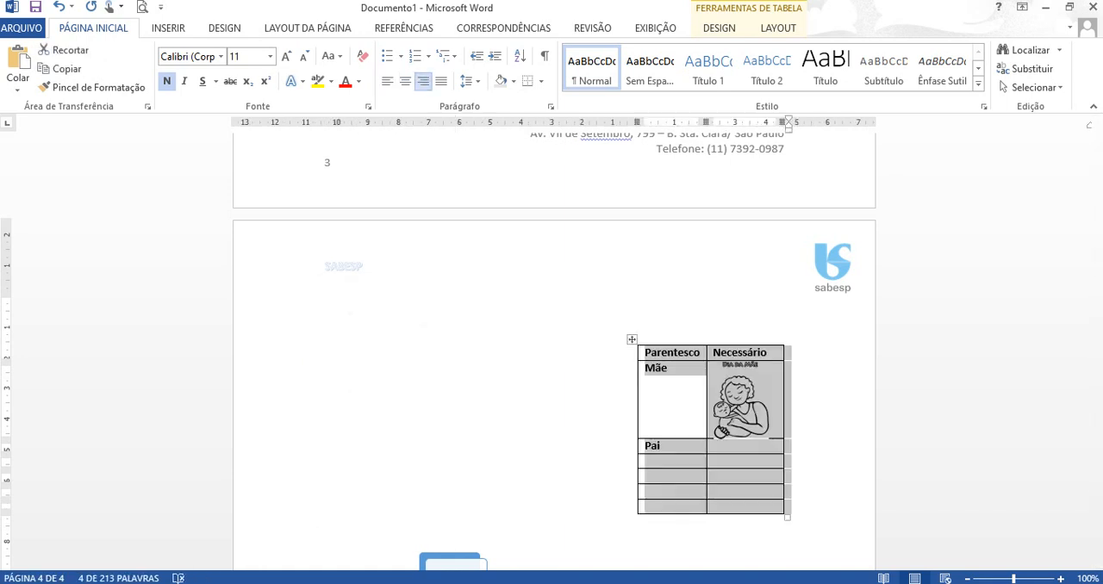
left_click_drag(1097, 476, 1097, 486)
left_click(465, 435)
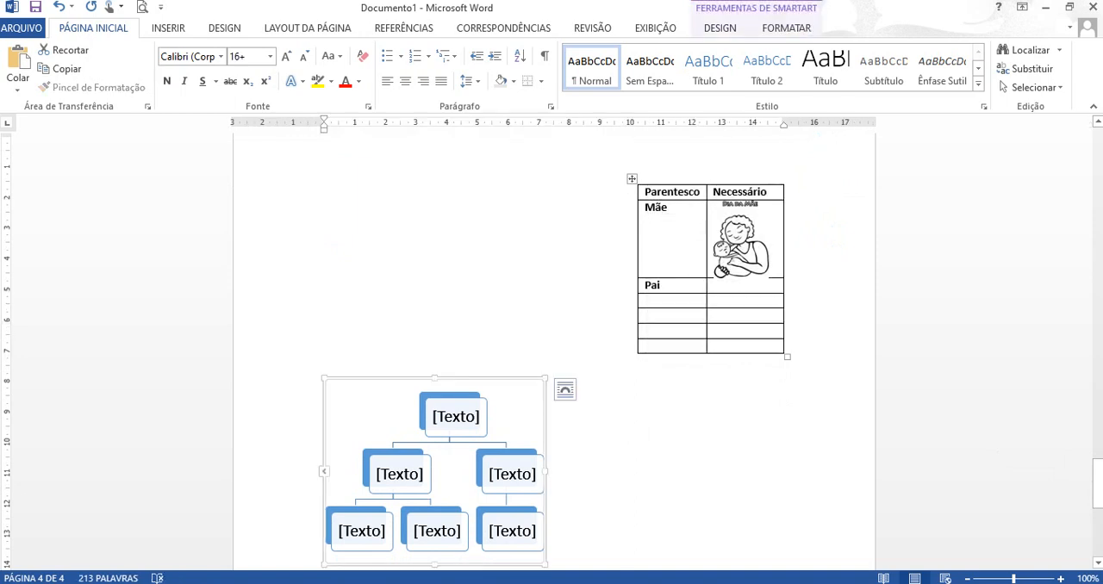
left_click(566, 390)
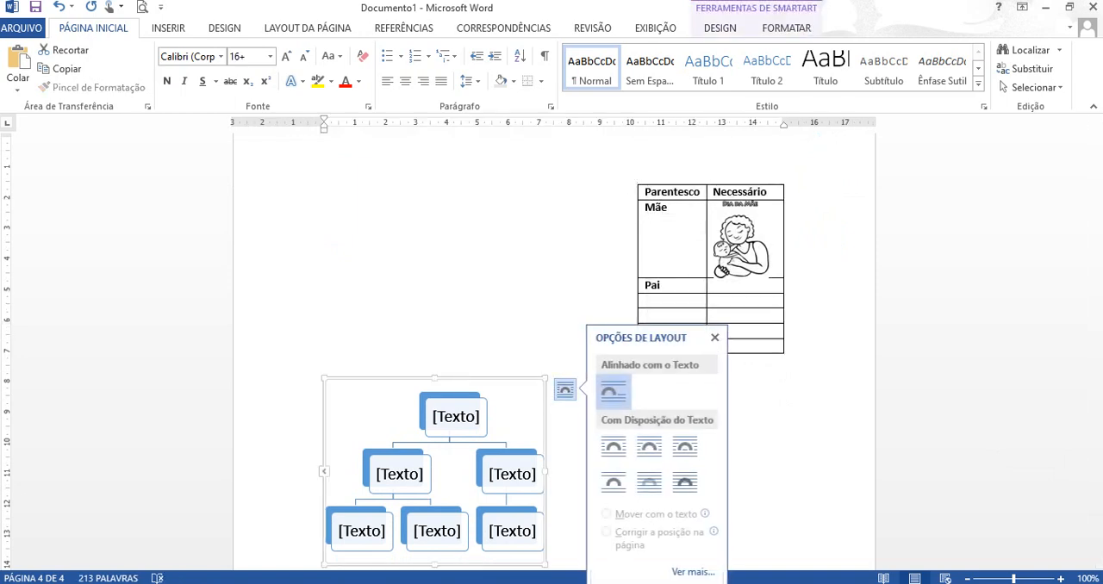
left_click(650, 483)
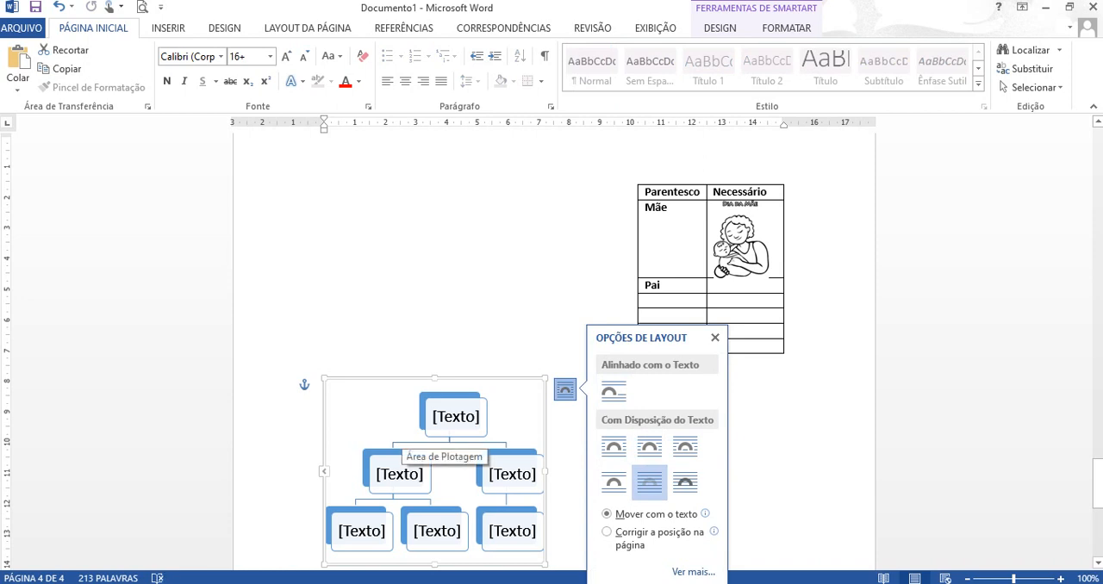
left_click(403, 433)
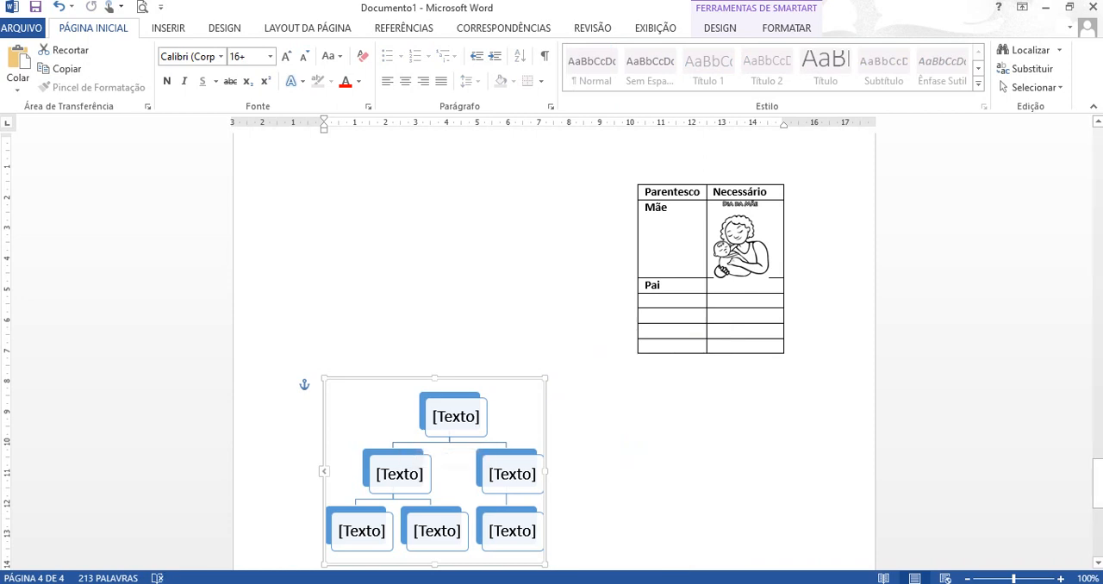
left_click_drag(392, 379, 409, 193)
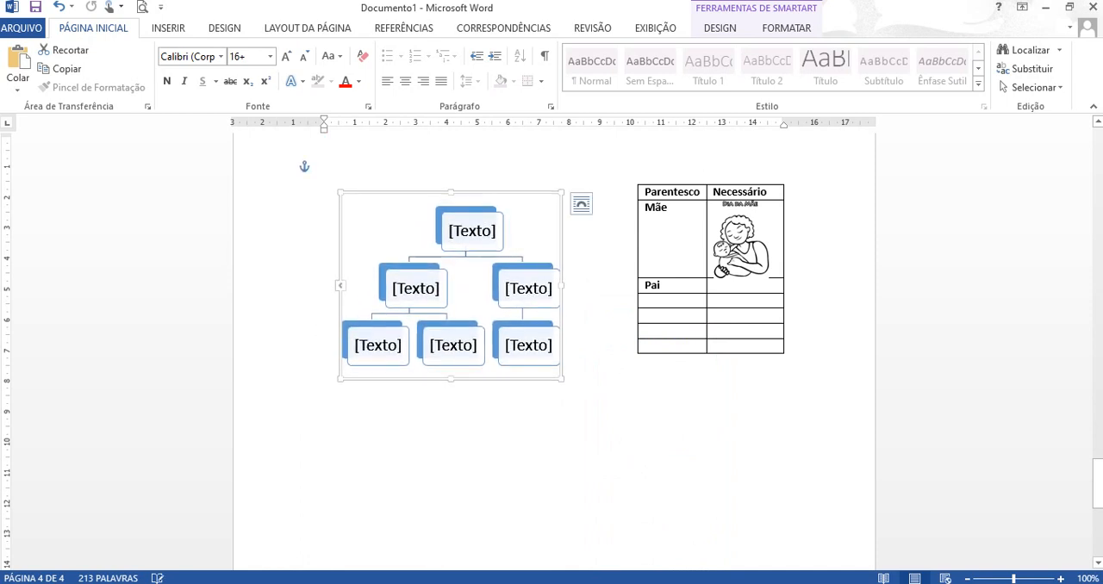
- Following the family table in the Atividade Word PDF, remove the Parentesco table's inside borders and choose green as the border colour
key("alt+Tab")
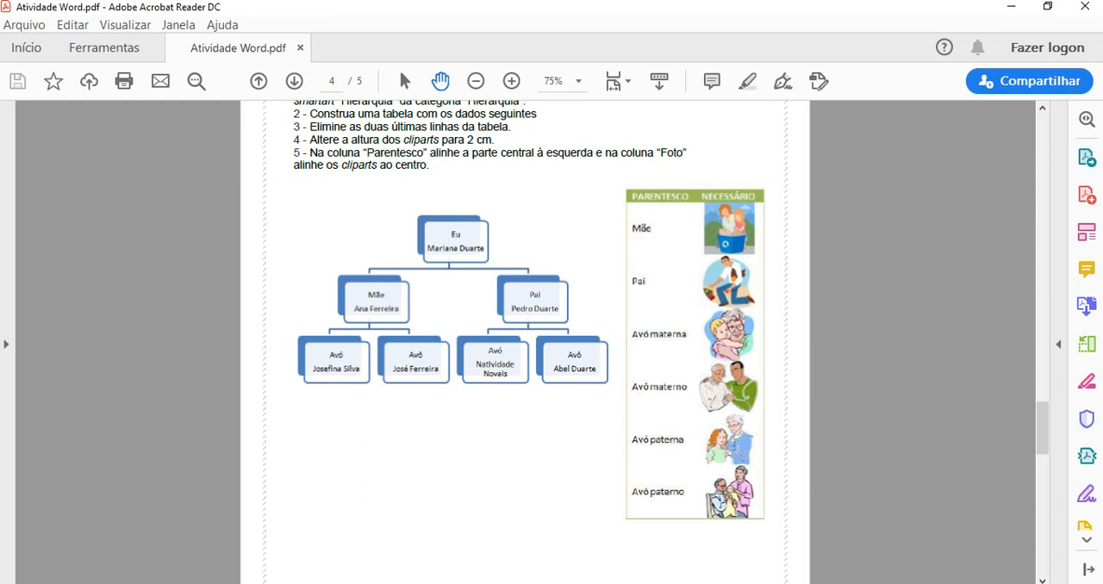
left_click(771, 582)
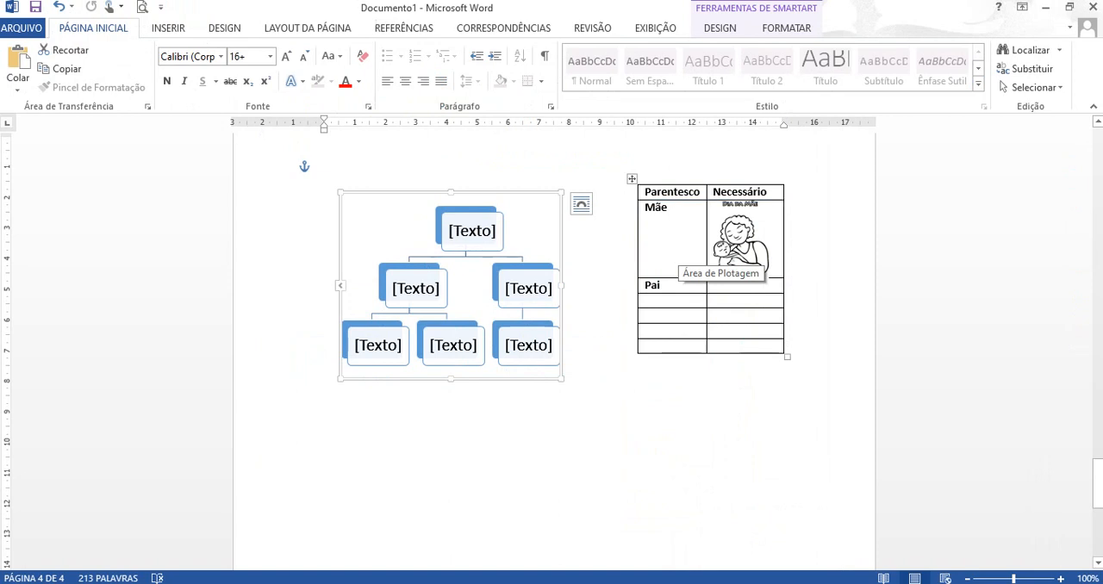
left_click(632, 179)
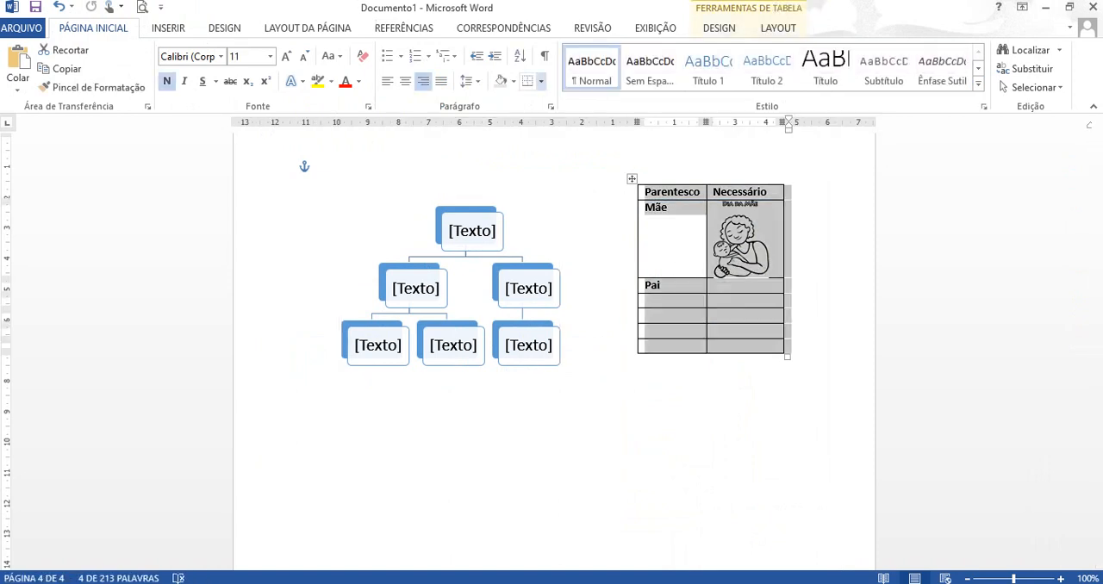
left_click(540, 81)
left_click(601, 399)
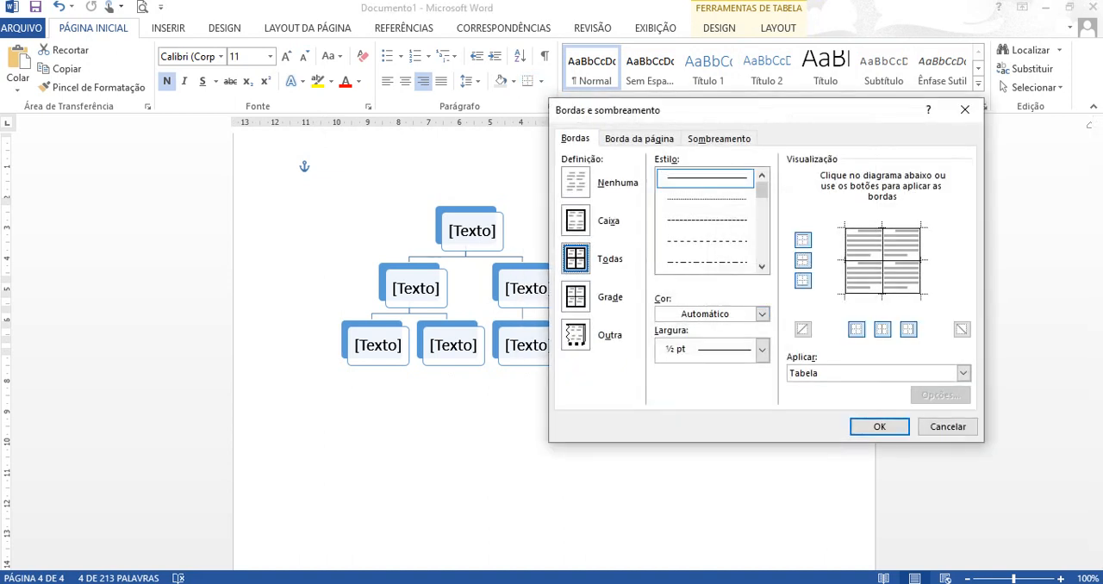
left_click(882, 277)
left_click(866, 261)
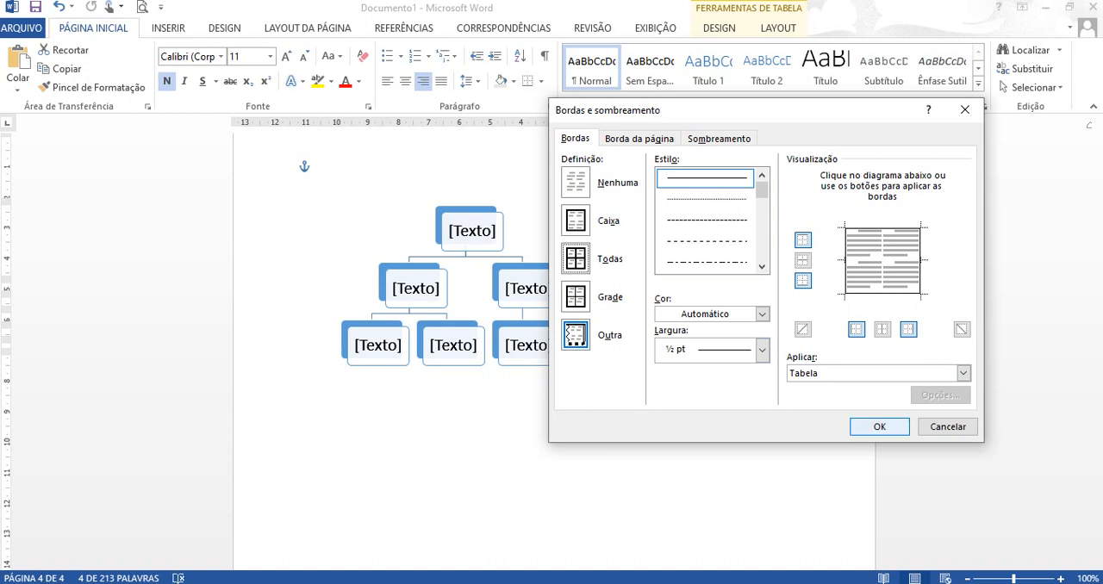
left_click(761, 349)
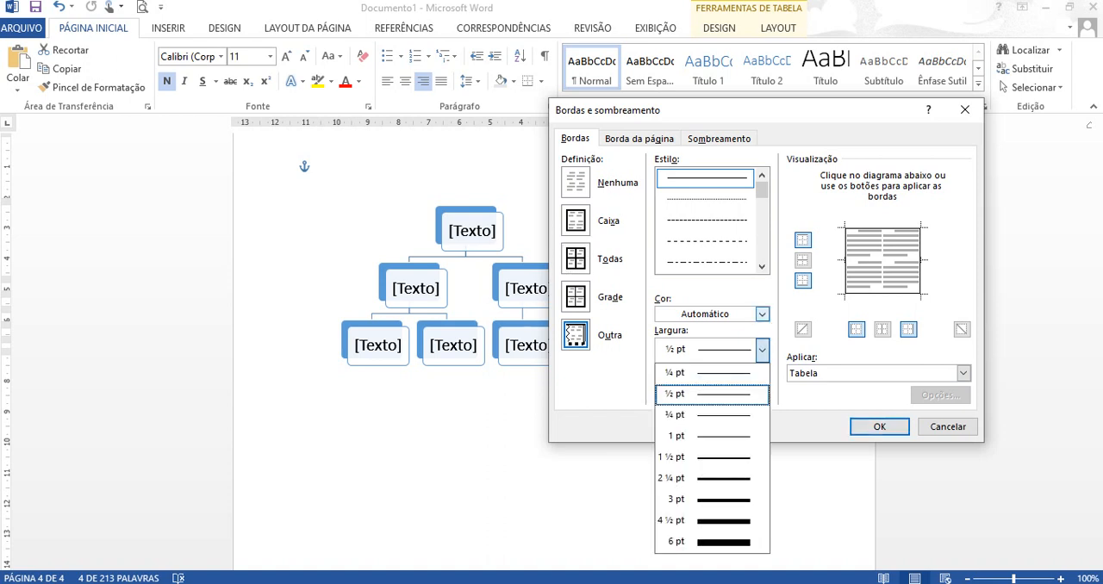
left_click(762, 314)
left_click(787, 369)
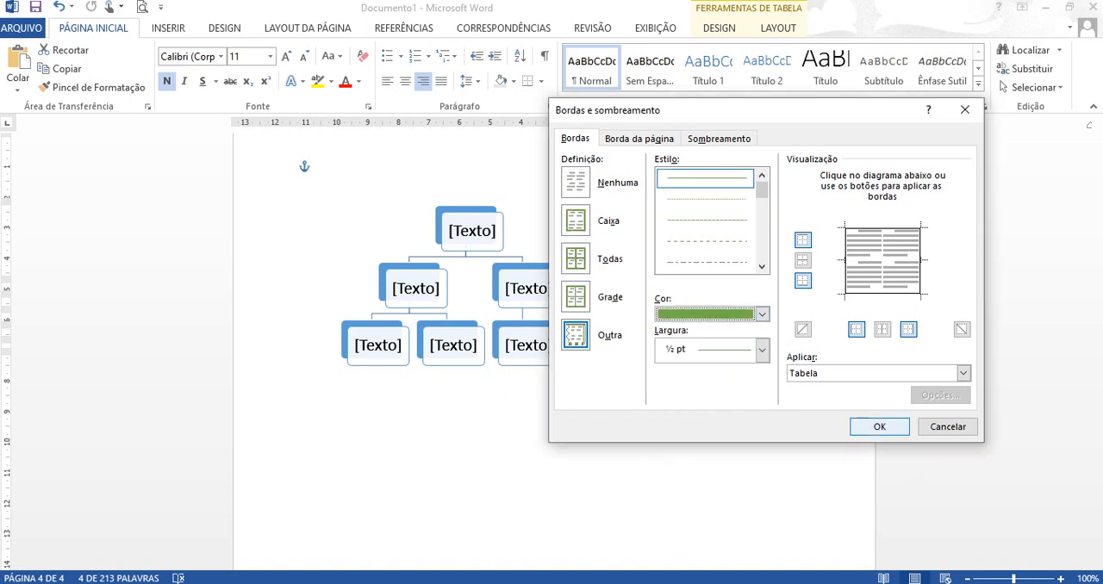
left_click(879, 427)
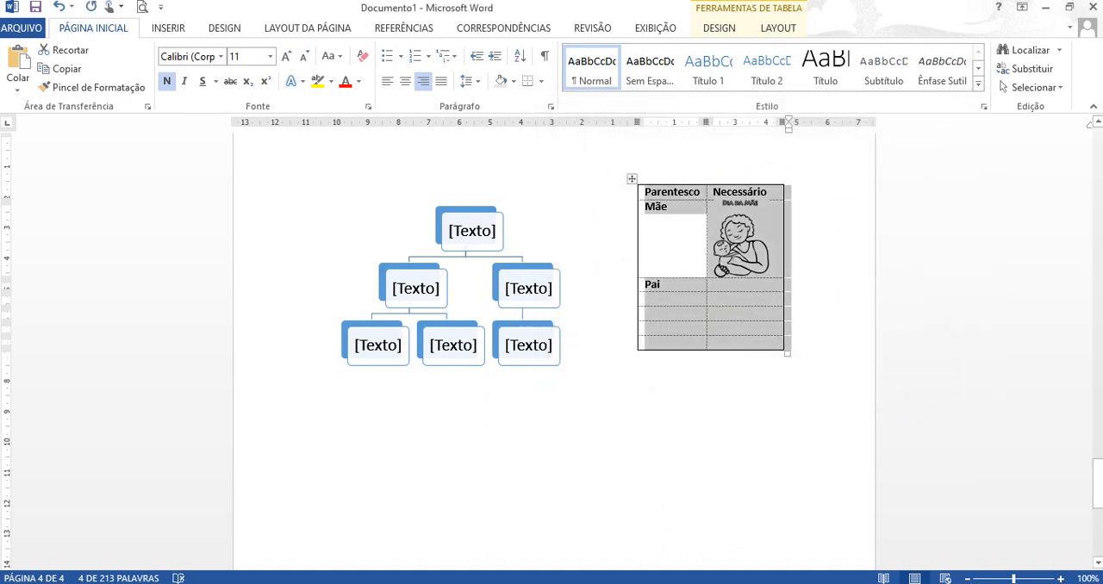
- Try to apply a green border colour to the whole Parentesco table through the Bordas e sombreamento settings
left_click(664, 328)
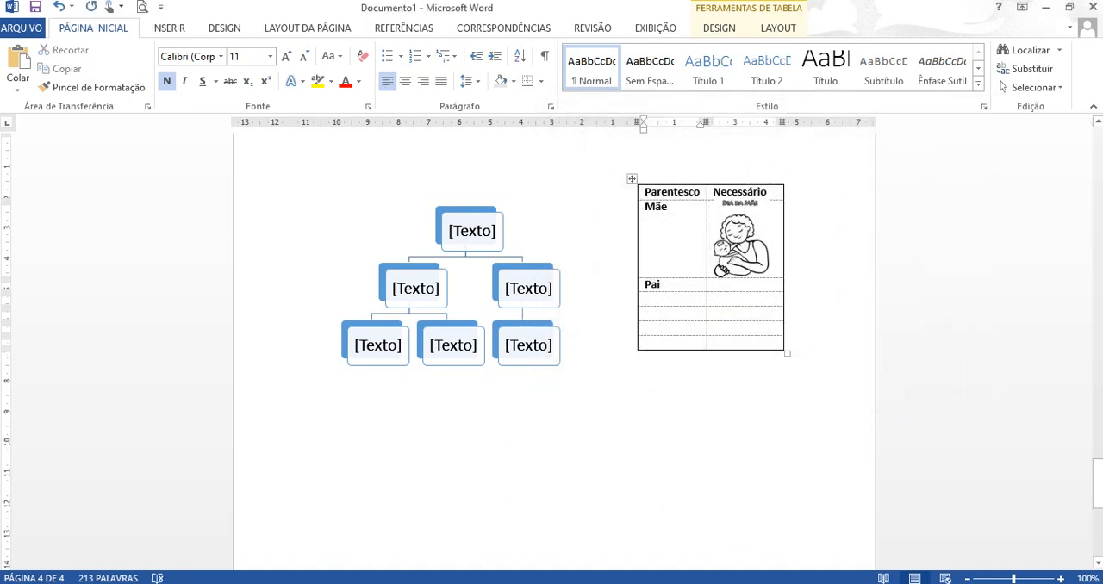
left_click_drag(659, 192, 747, 343)
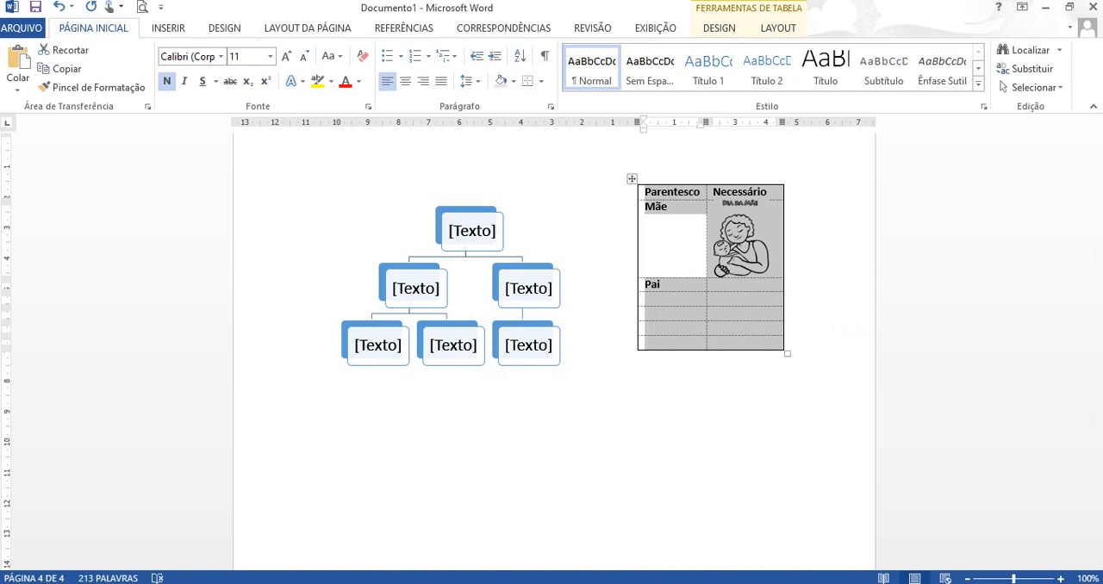
left_click(541, 81)
left_click(586, 397)
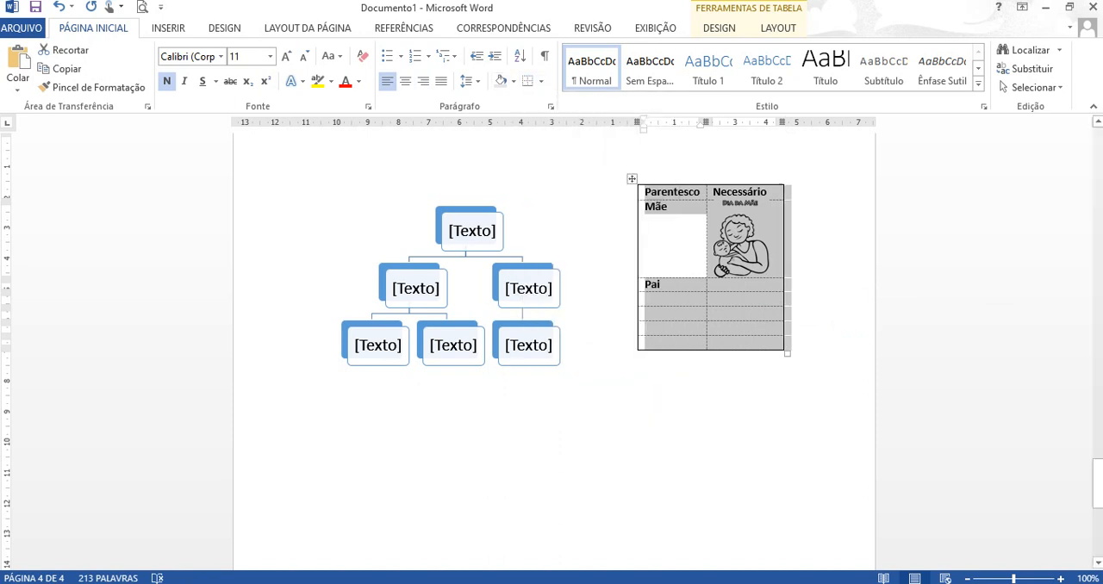
left_click(762, 314)
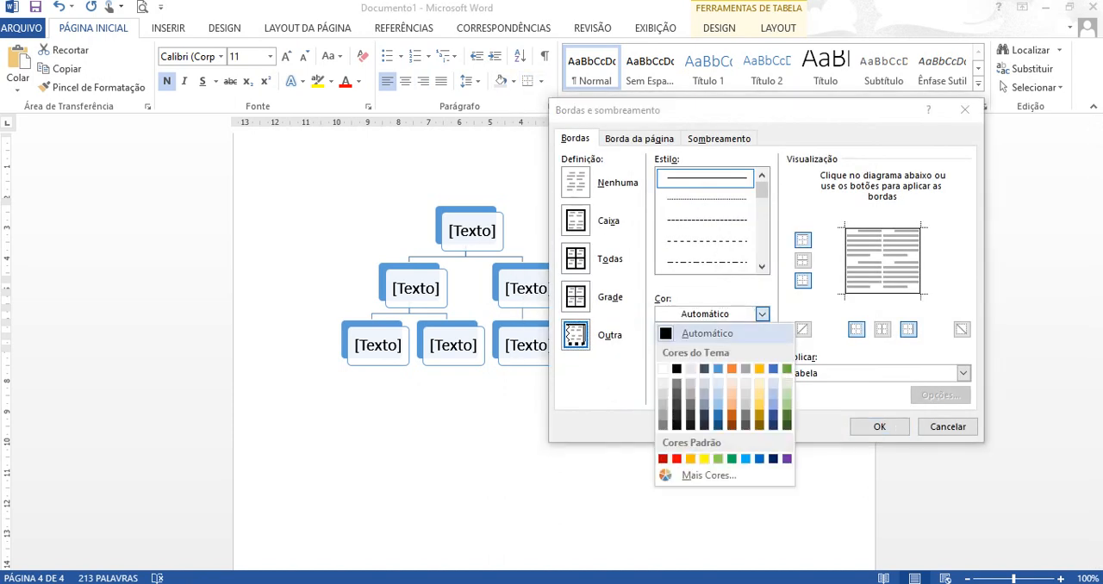
left_click(787, 369)
left_click(963, 373)
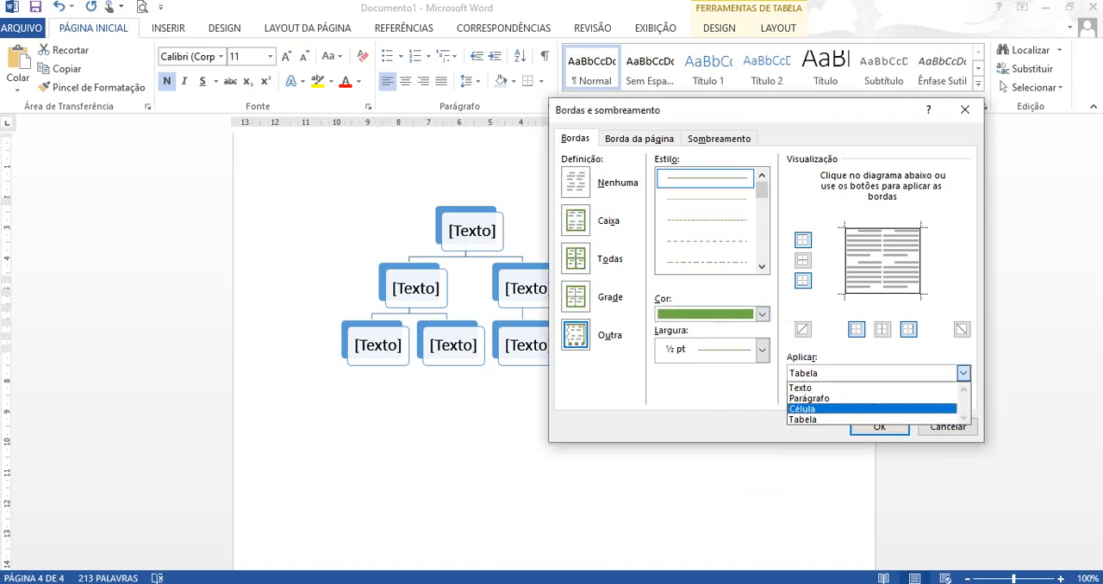
left_click(802, 419)
left_click(879, 426)
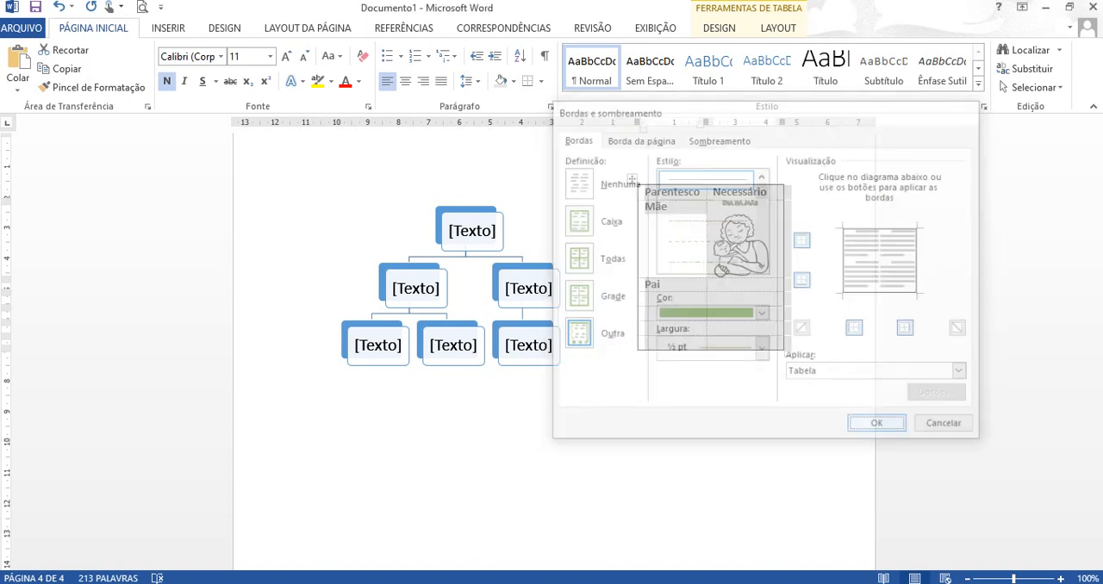
left_click(870, 492)
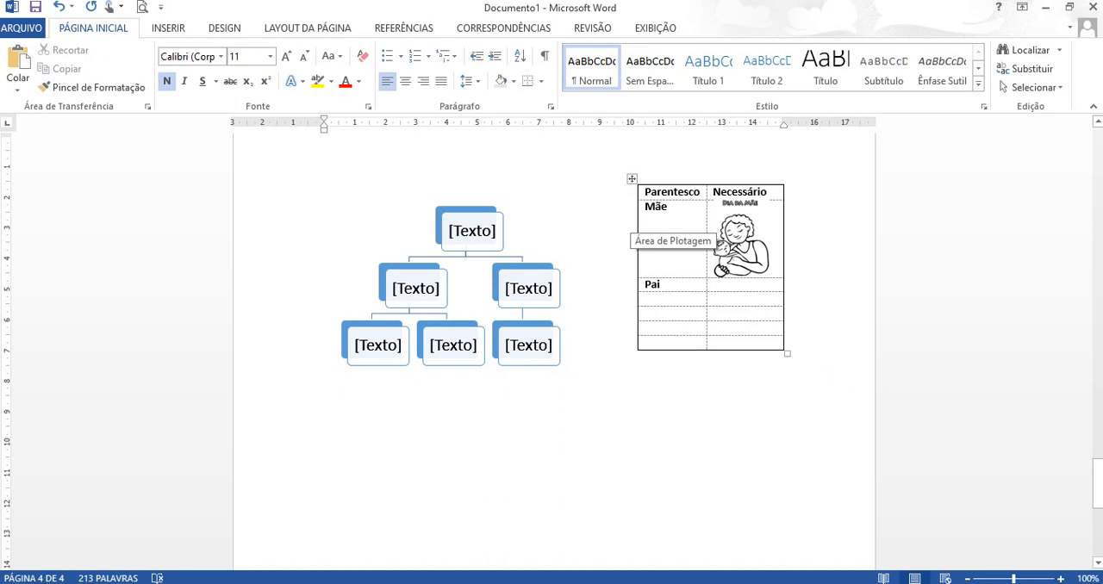
- Try shading the Parentesco table's heading and Mãe rows with the theme green, and undo that shading
left_click_drag(657, 192, 763, 261)
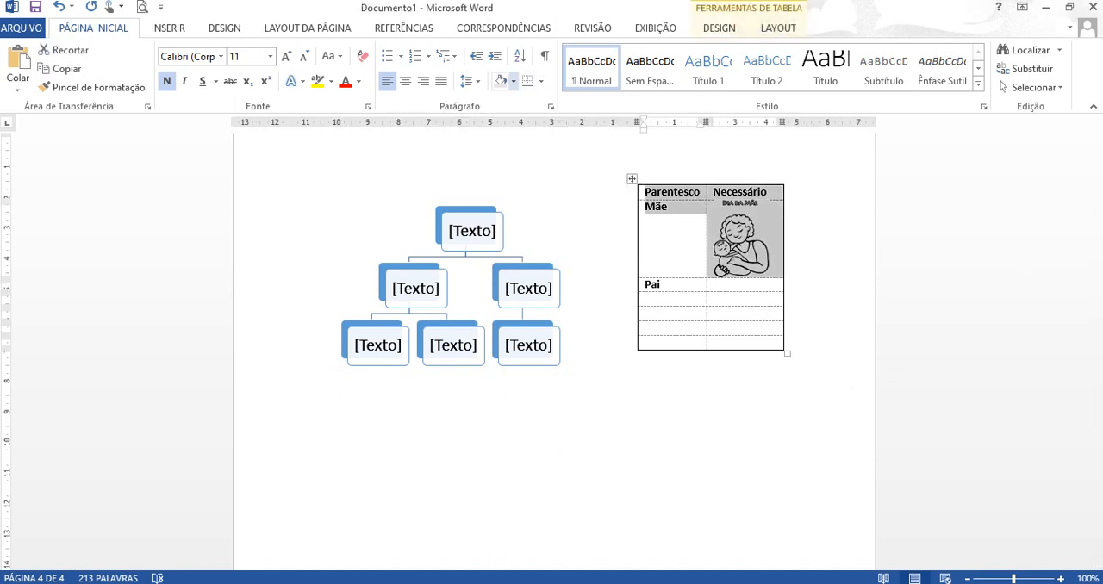
left_click(514, 81)
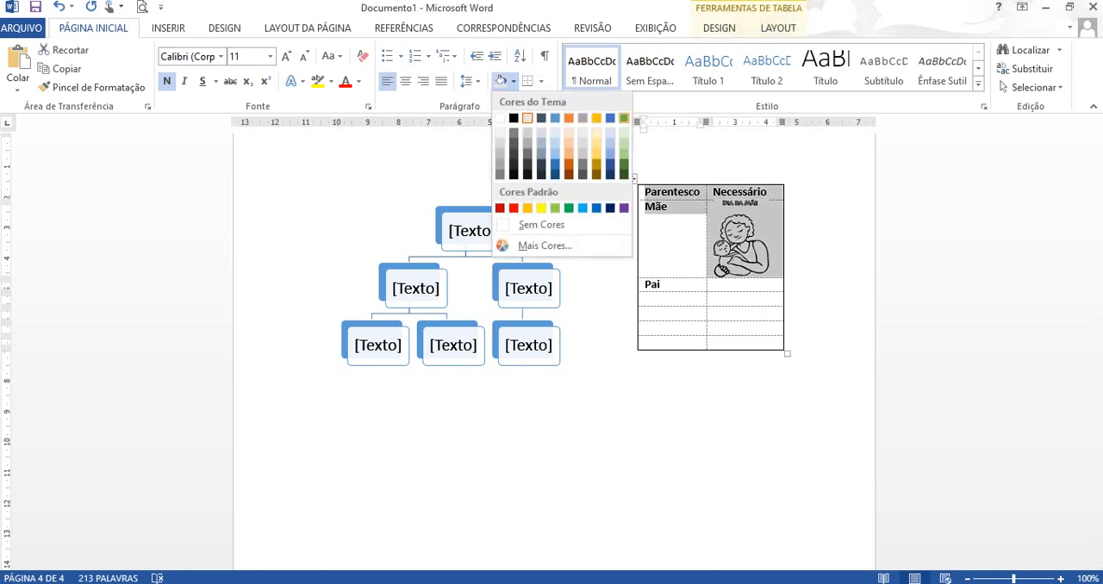
left_click(624, 118)
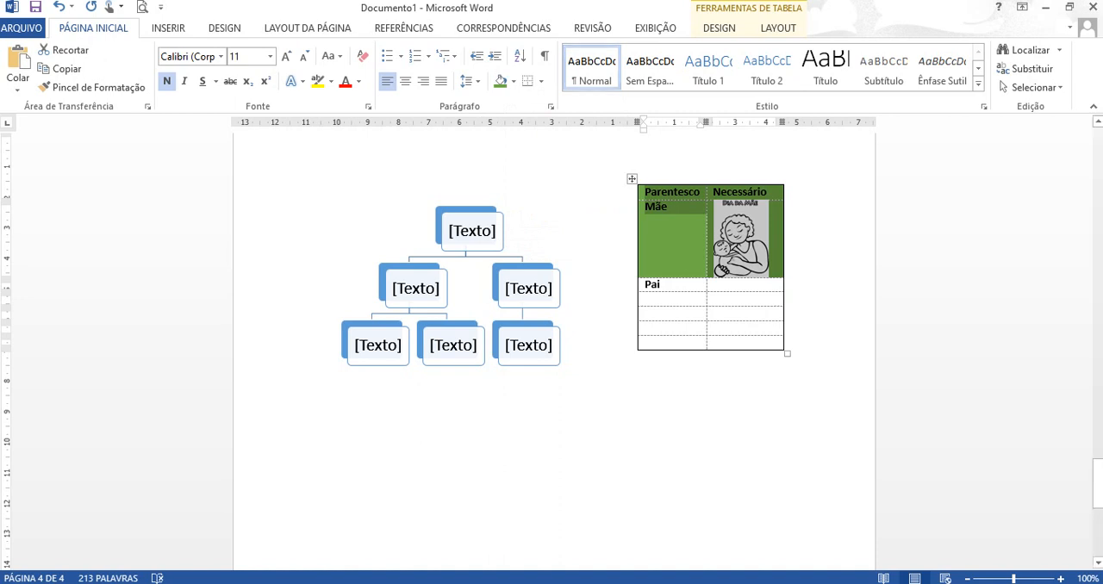
left_click(58, 6)
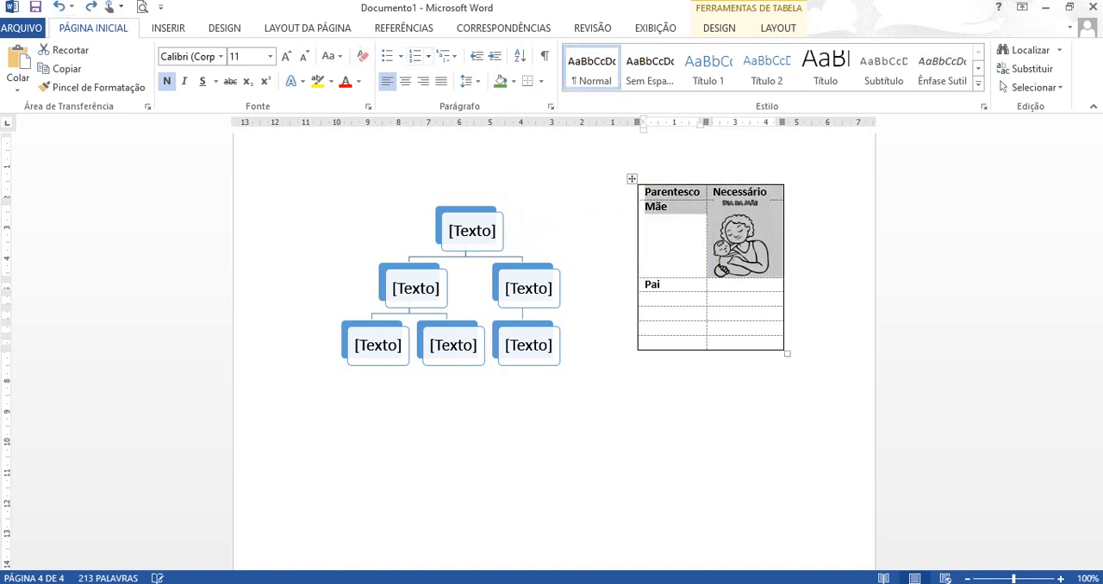
- Shade only the Parentesco table's heading row with the theme green
left_click(715, 191)
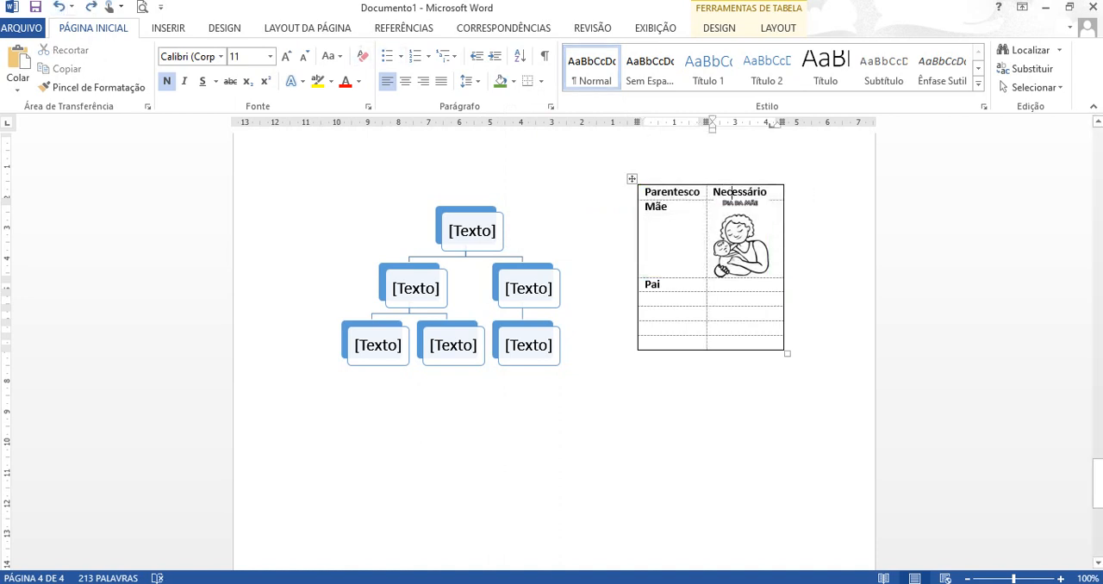
left_click_drag(767, 191, 646, 192)
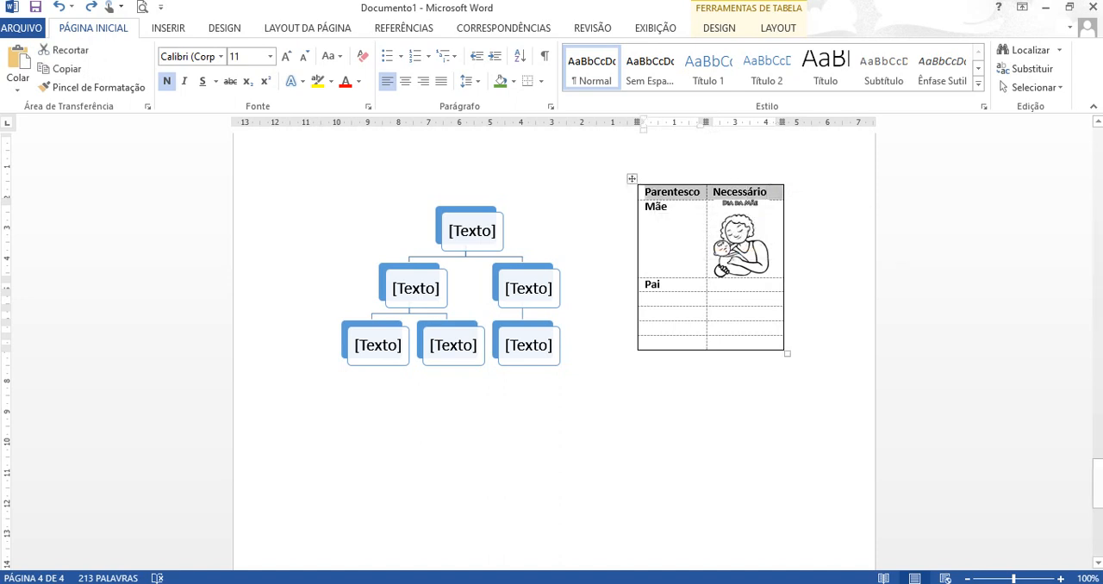
left_click(499, 81)
left_click(322, 382)
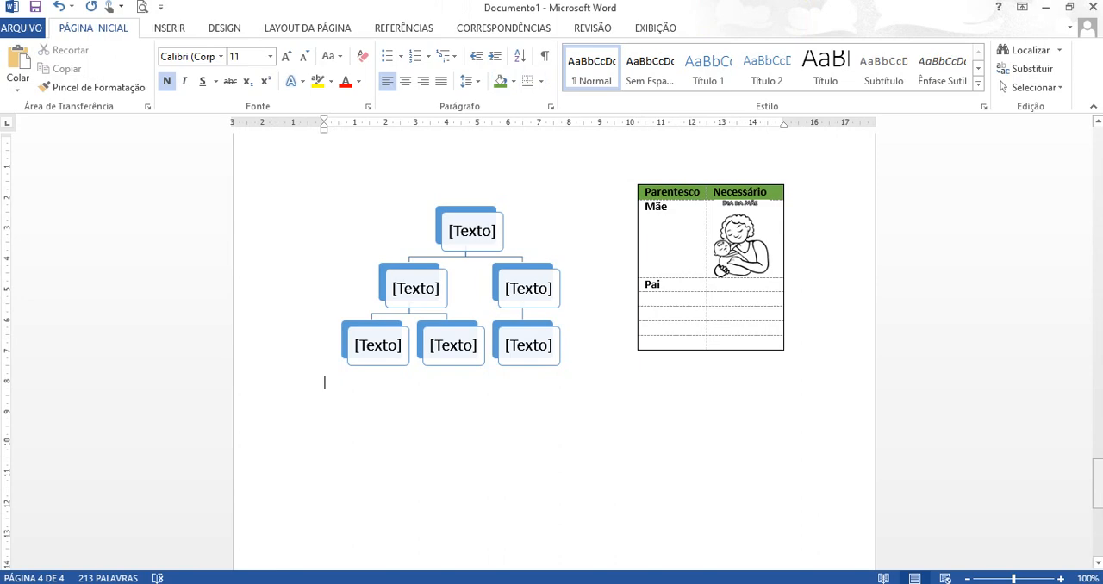
- Check Exercício 5 in the Atividade Word PDF and insert the Em Tiras cover page in the Word document
left_click_drag(1098, 483, 1097, 532)
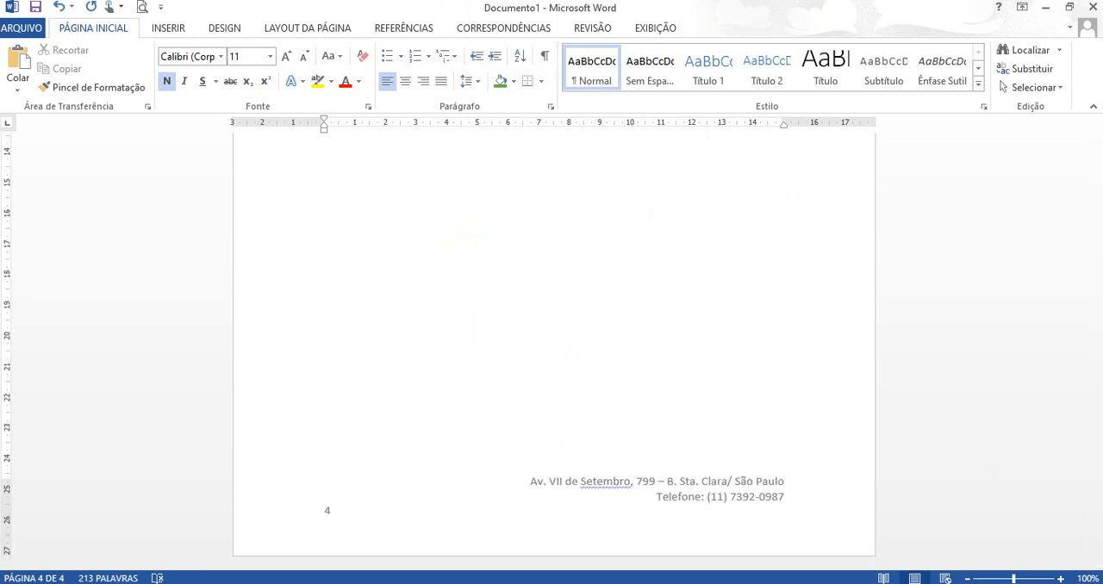
key("alt+Tab")
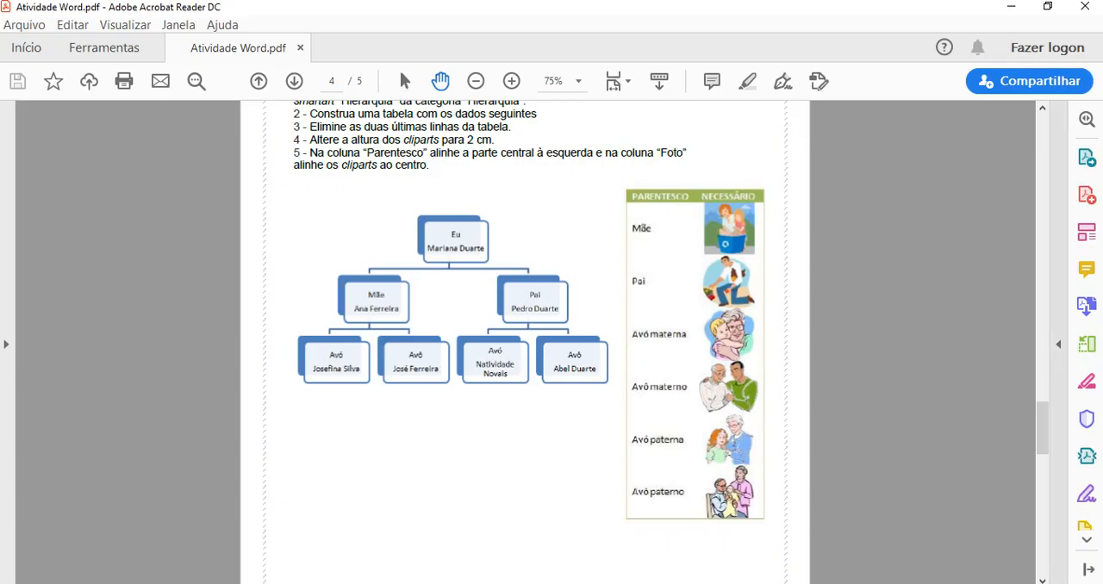
scroll(525, 344, "down", 10)
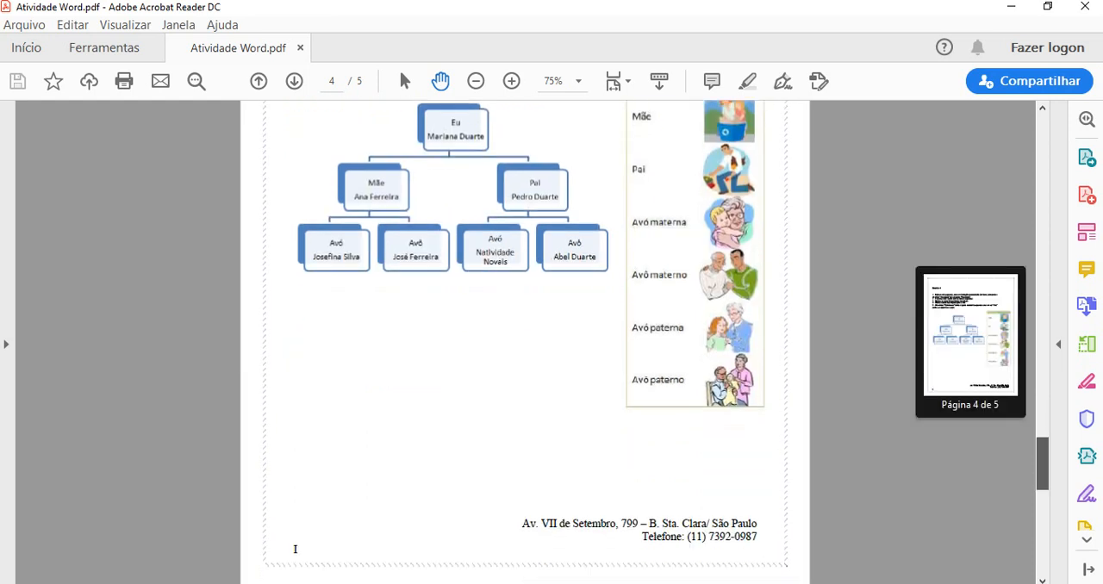
left_click_drag(1042, 487, 1043, 493)
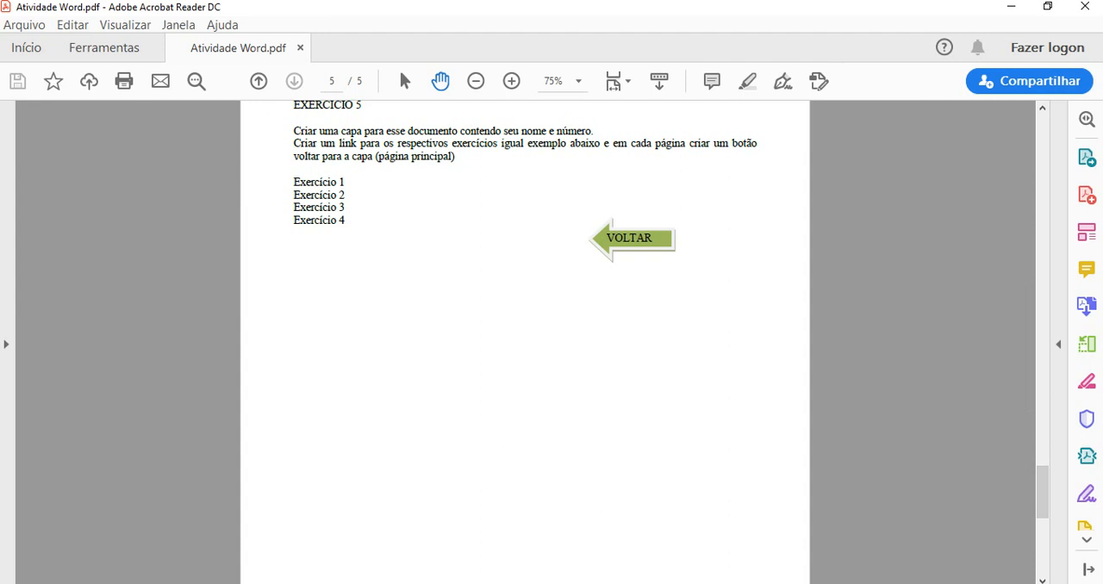
key("alt+Tab")
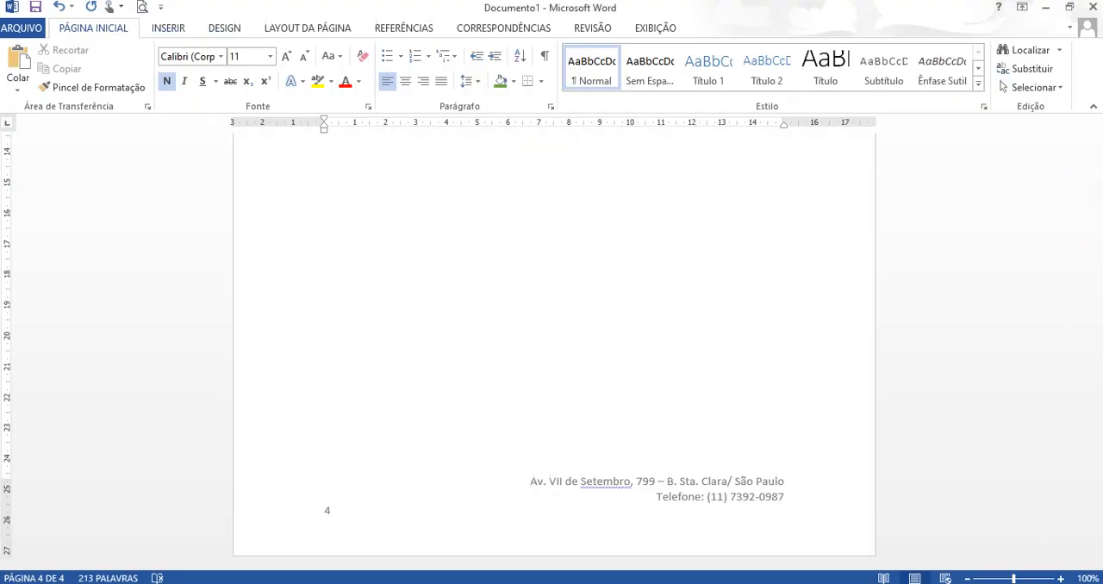
left_click(168, 28)
left_click(48, 50)
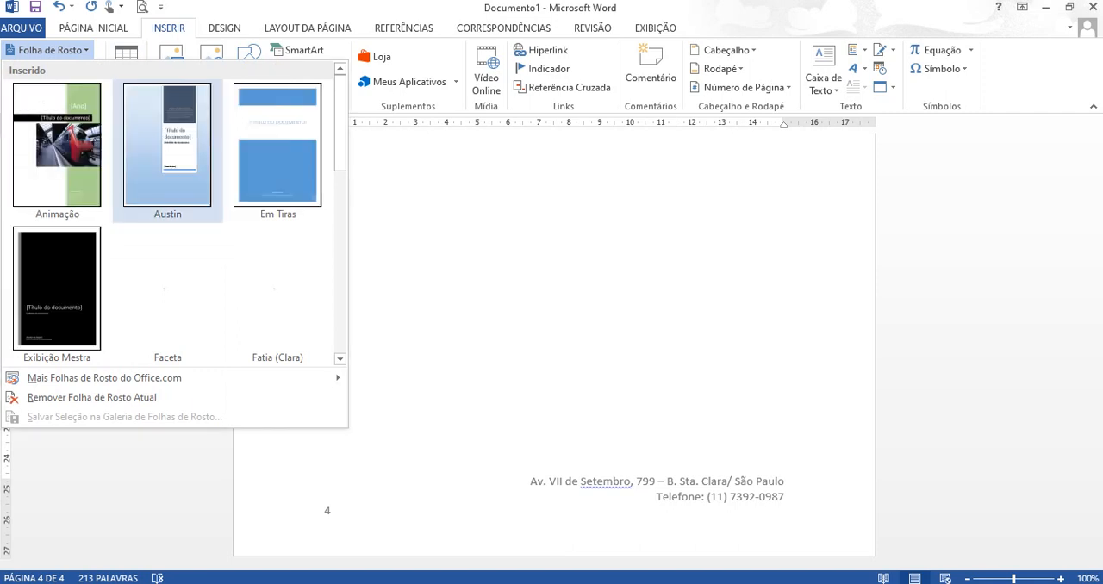
left_click(278, 146)
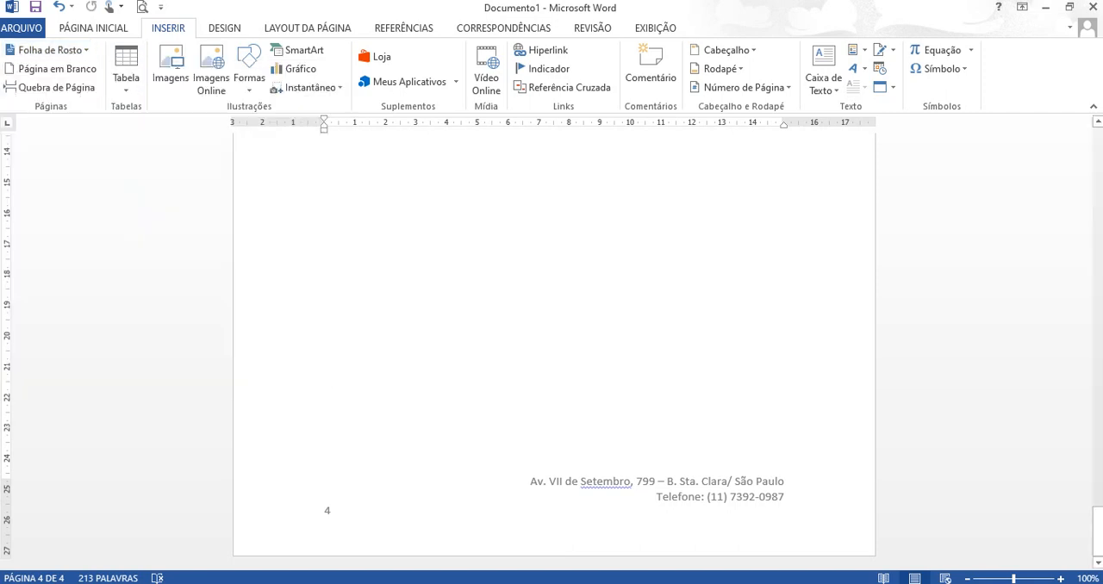